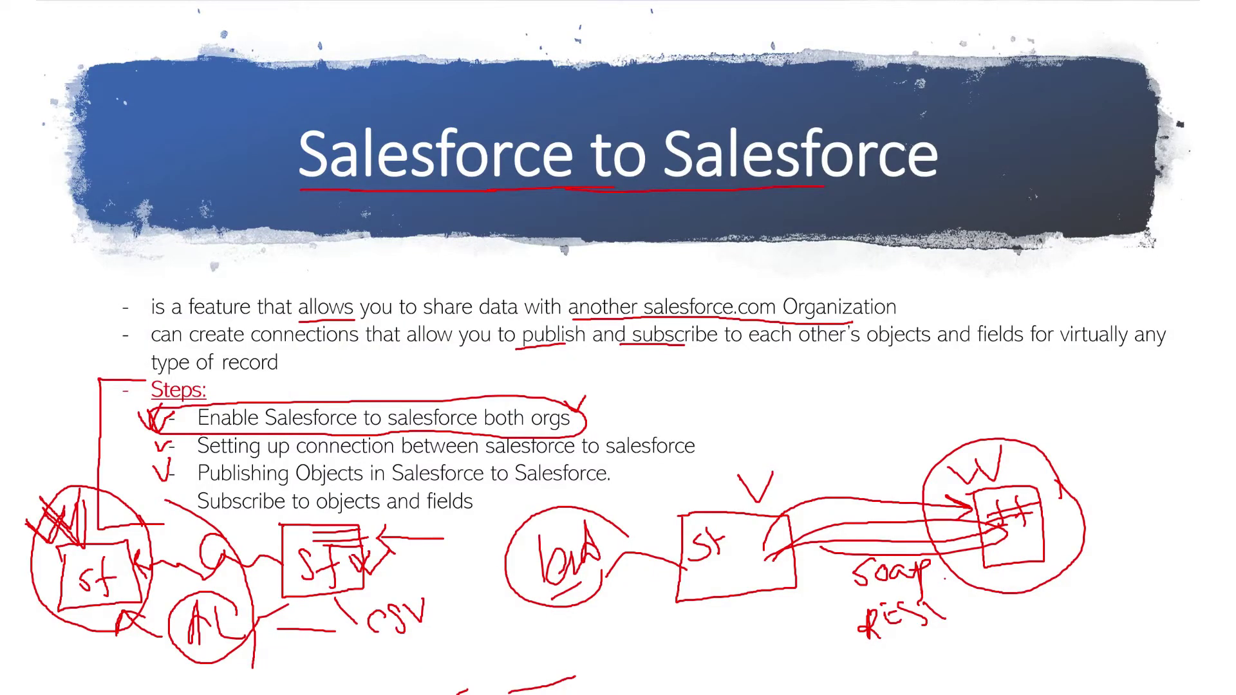
Step: Tick 'Enable Salesforce to salesforce both orgs' on the slide in red ink
drag(130, 406, 155, 423)
Step: Return to the Salesforce to Salesforce Setup page in the browser, noting the connect1 address
key(alt+Tab)
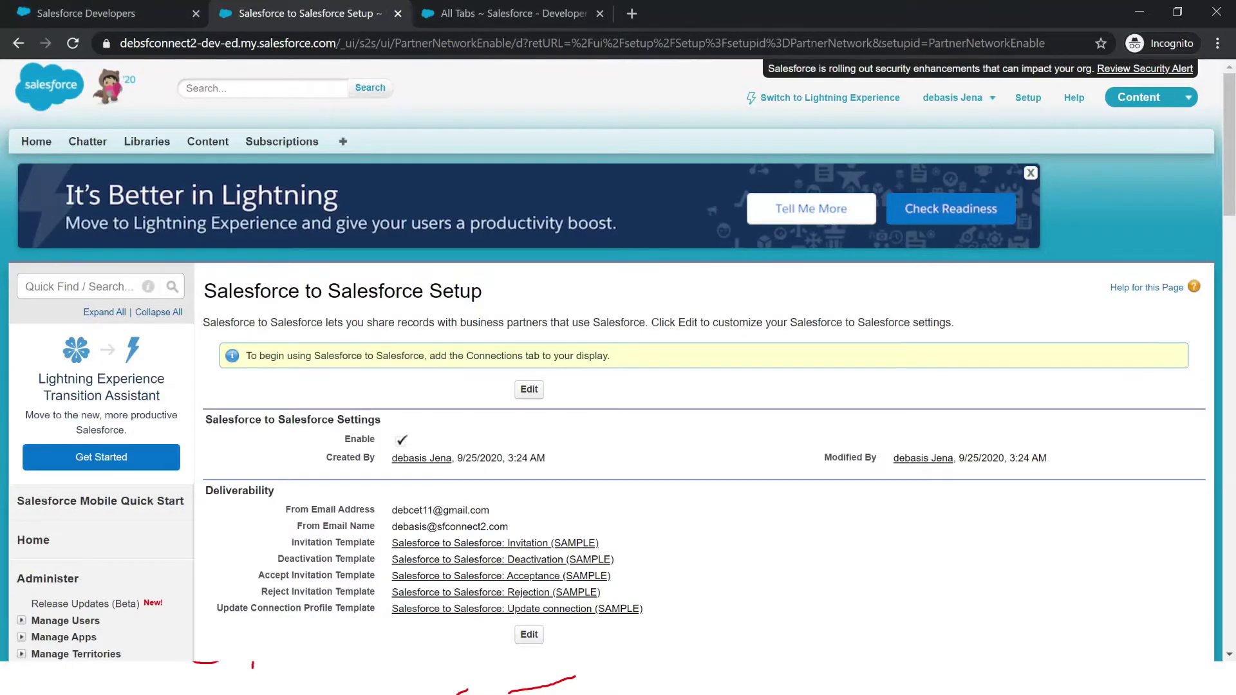
key(alt+Tab)
key(alt+Tab)
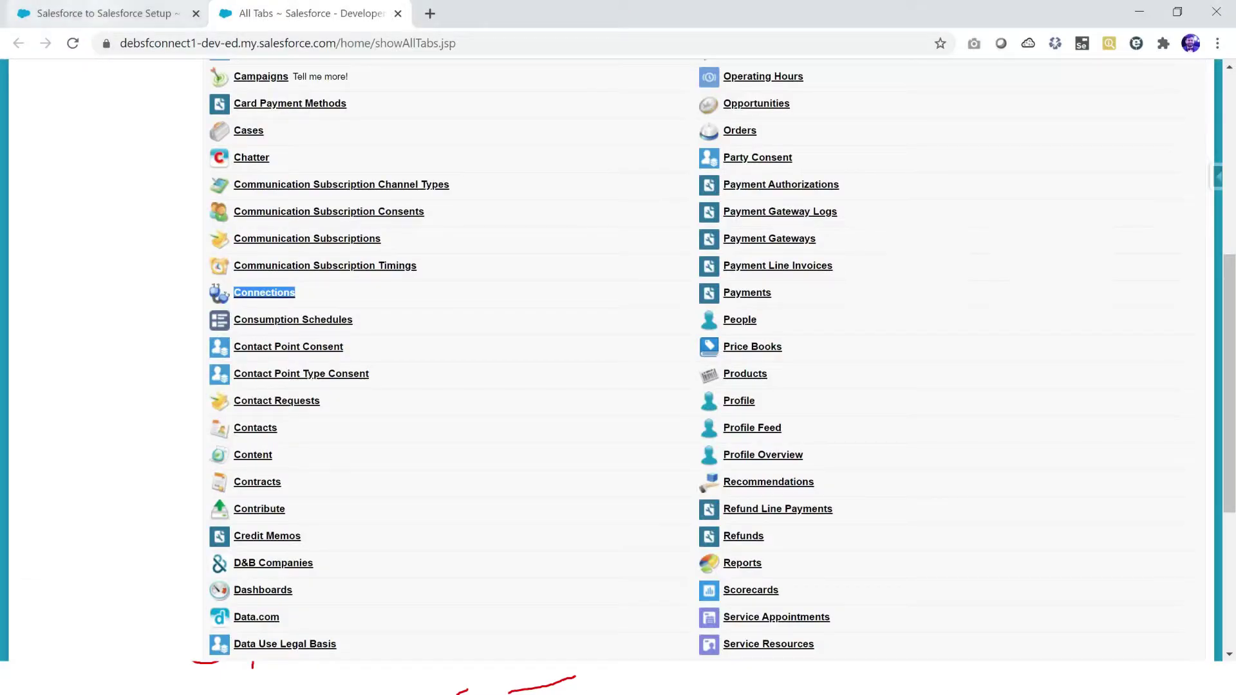
key(ctrl+Tab)
drag(154, 43, 204, 43)
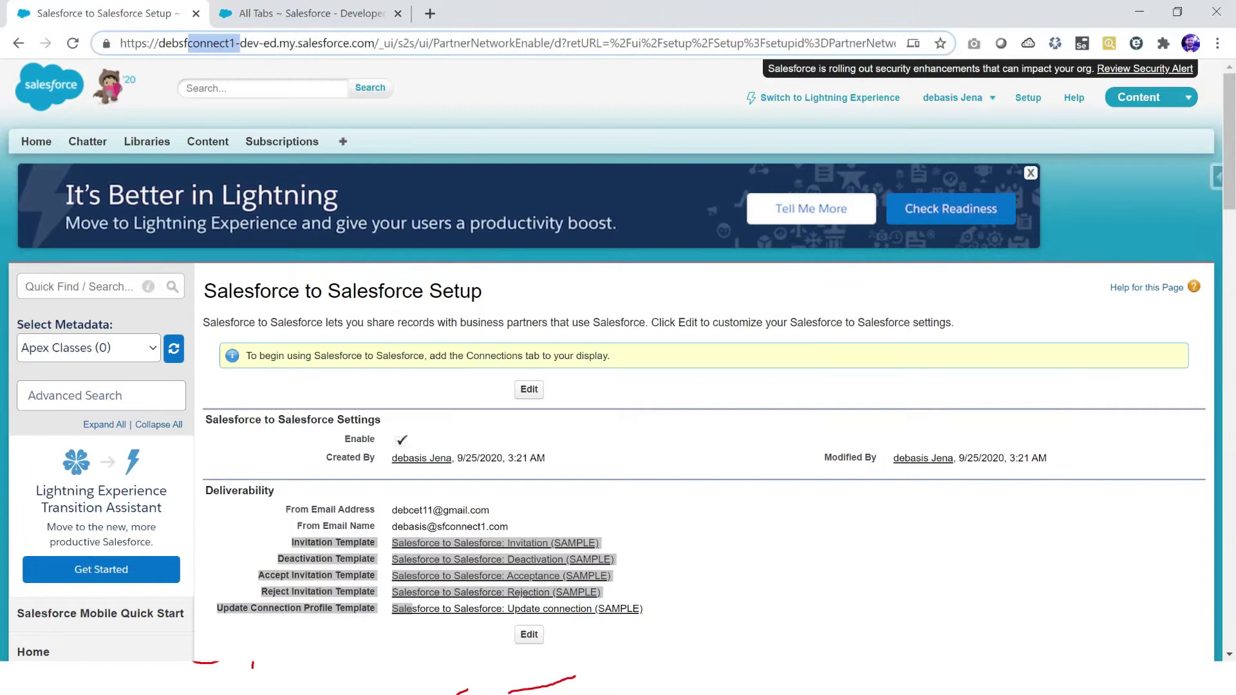
key(Escape)
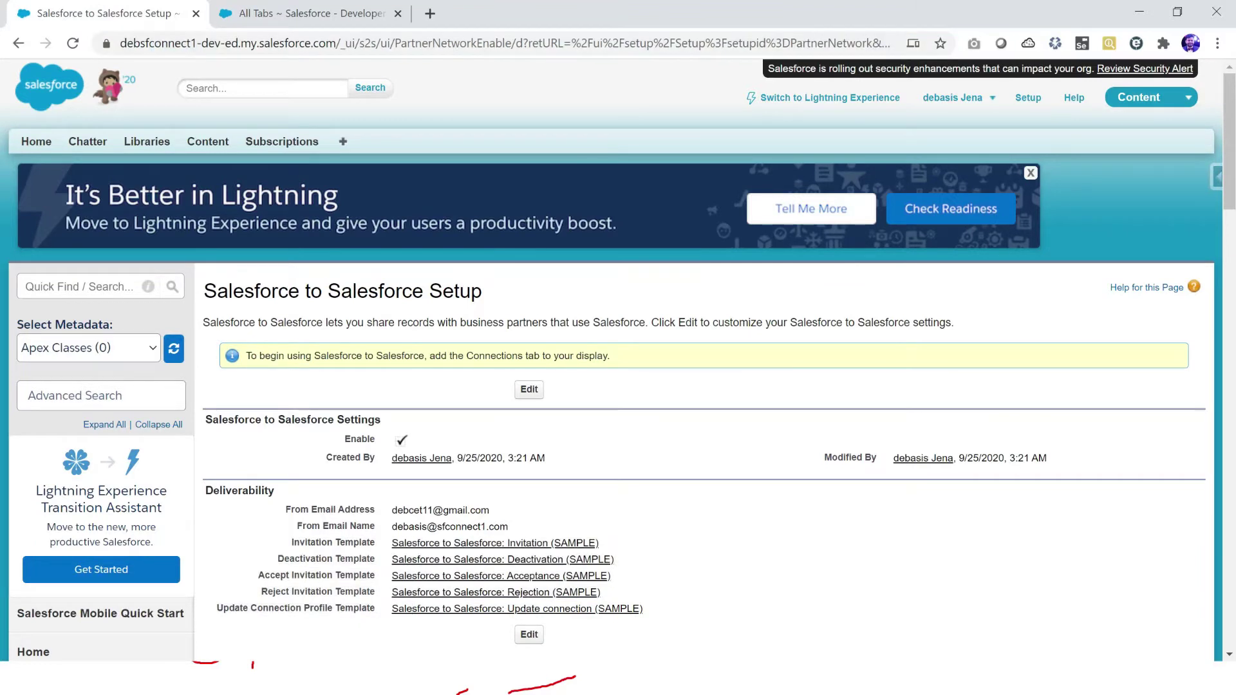
Step: Open Connections from All Tabs in a new tab, checking the empty Templates list
middle_click(342, 141)
key(ctrl+Tab)
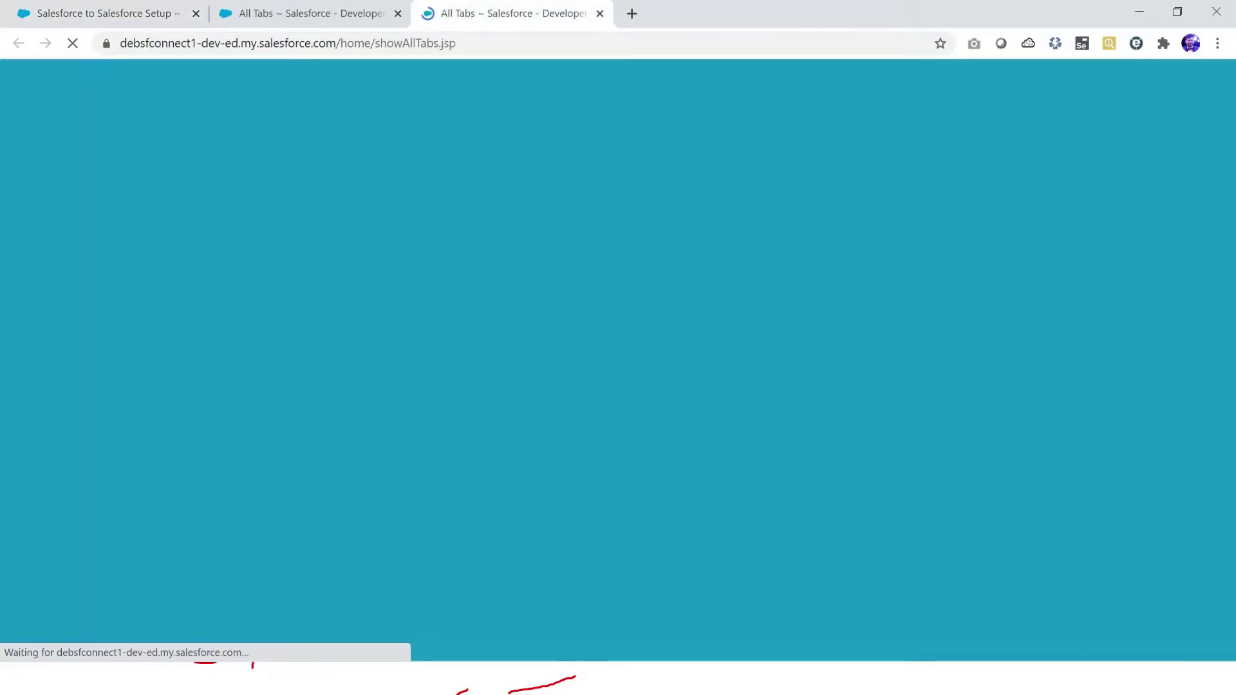
scroll(618, 361, down, 4)
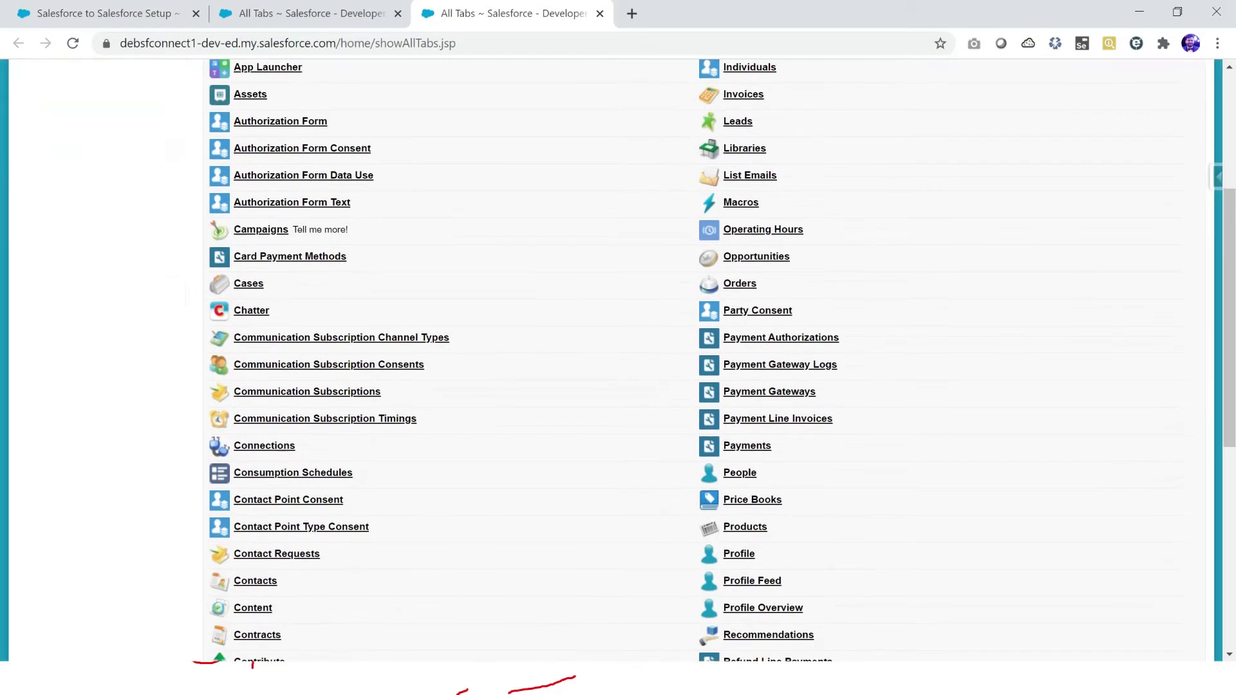
click(264, 446)
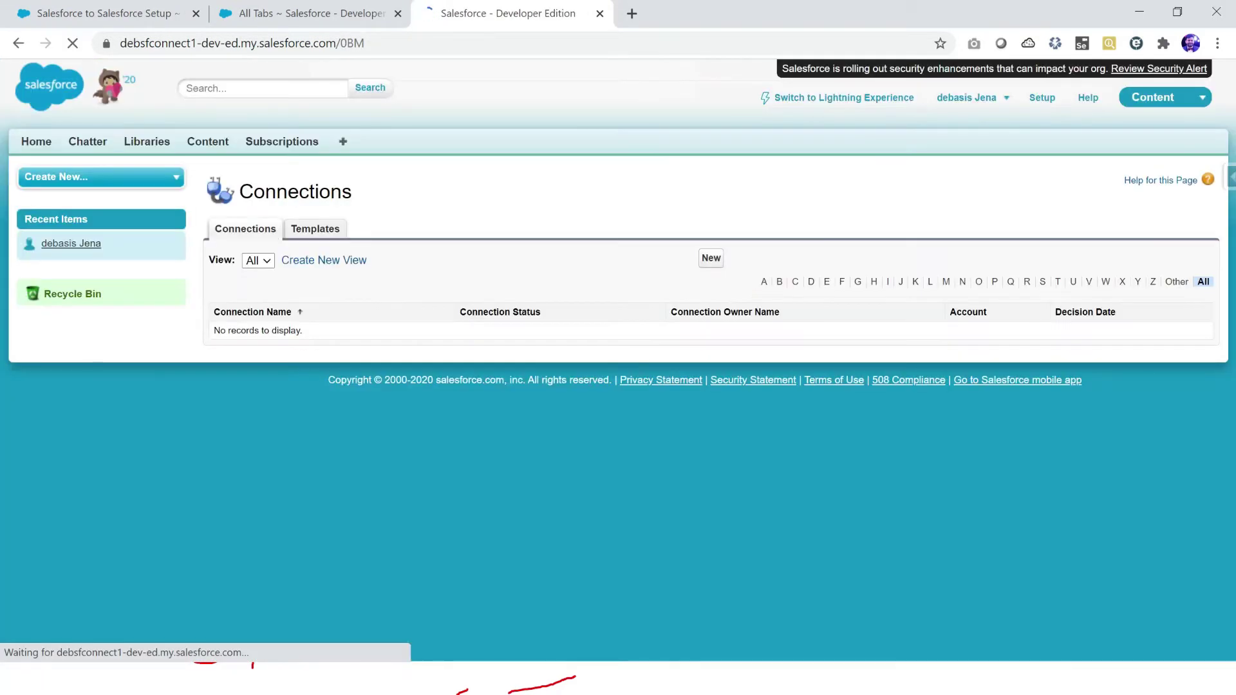
click(313, 229)
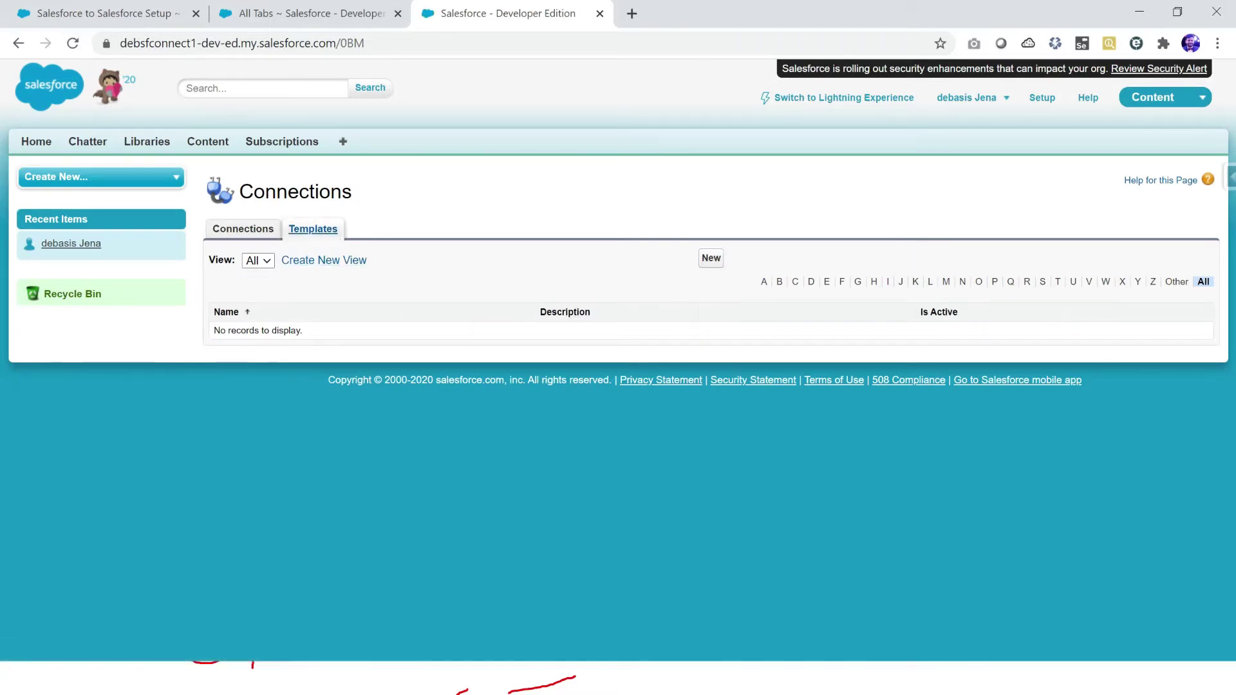
click(244, 230)
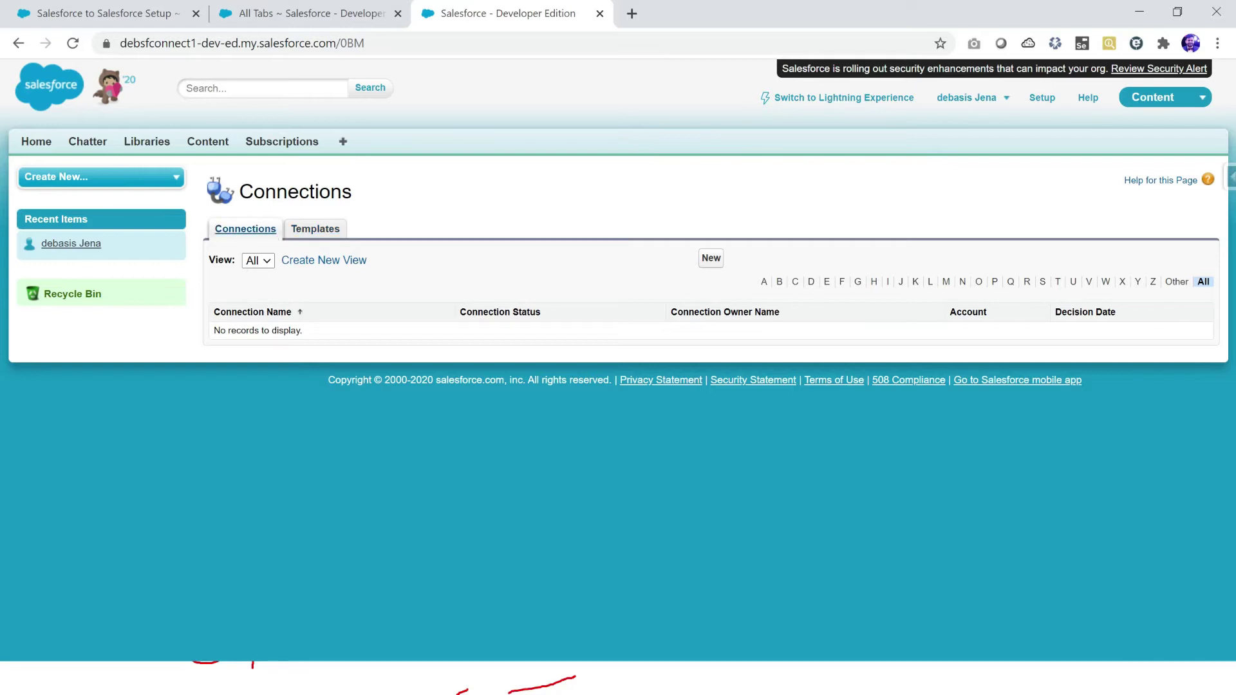
Step: Start a New Invitation and underline the 'Setting up connection' step on the slide in red
click(711, 258)
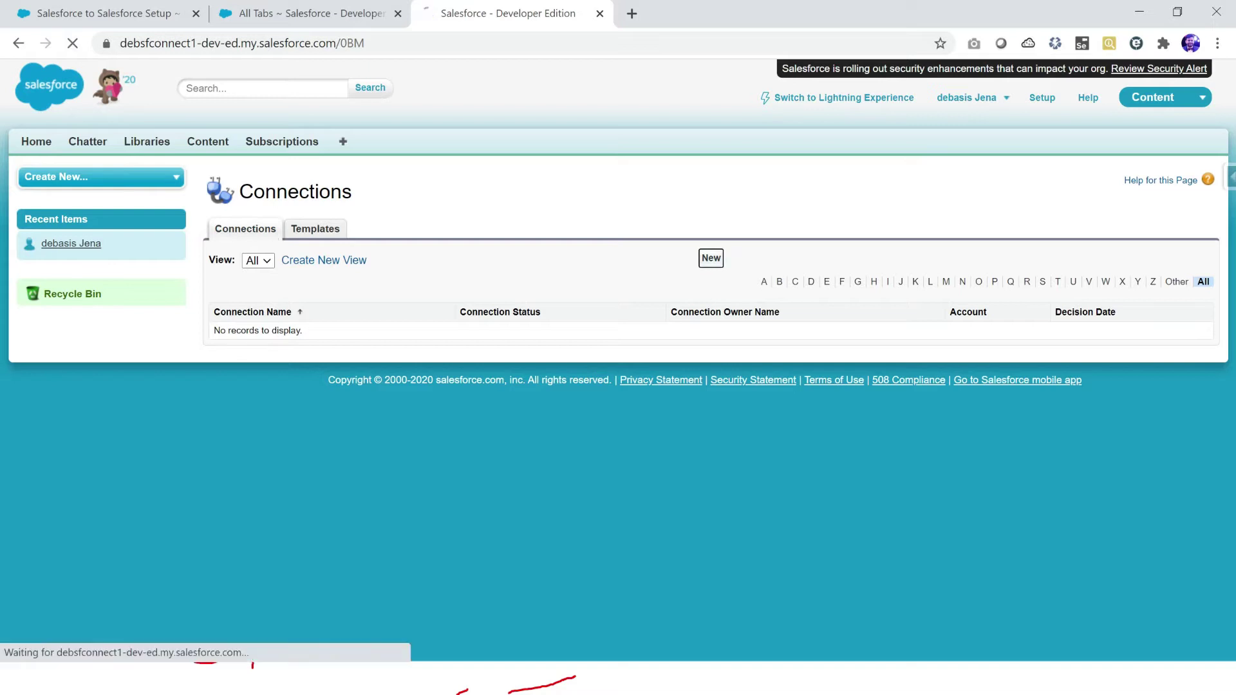
key(alt+Tab)
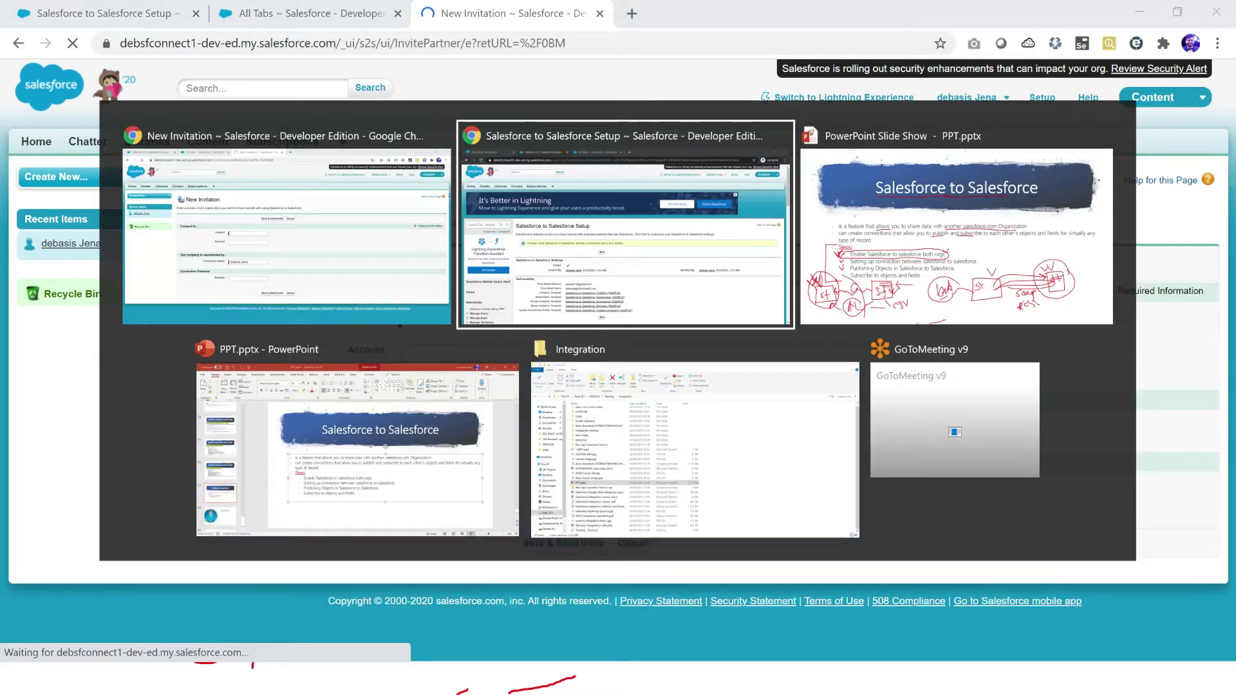
key(alt+Tab)
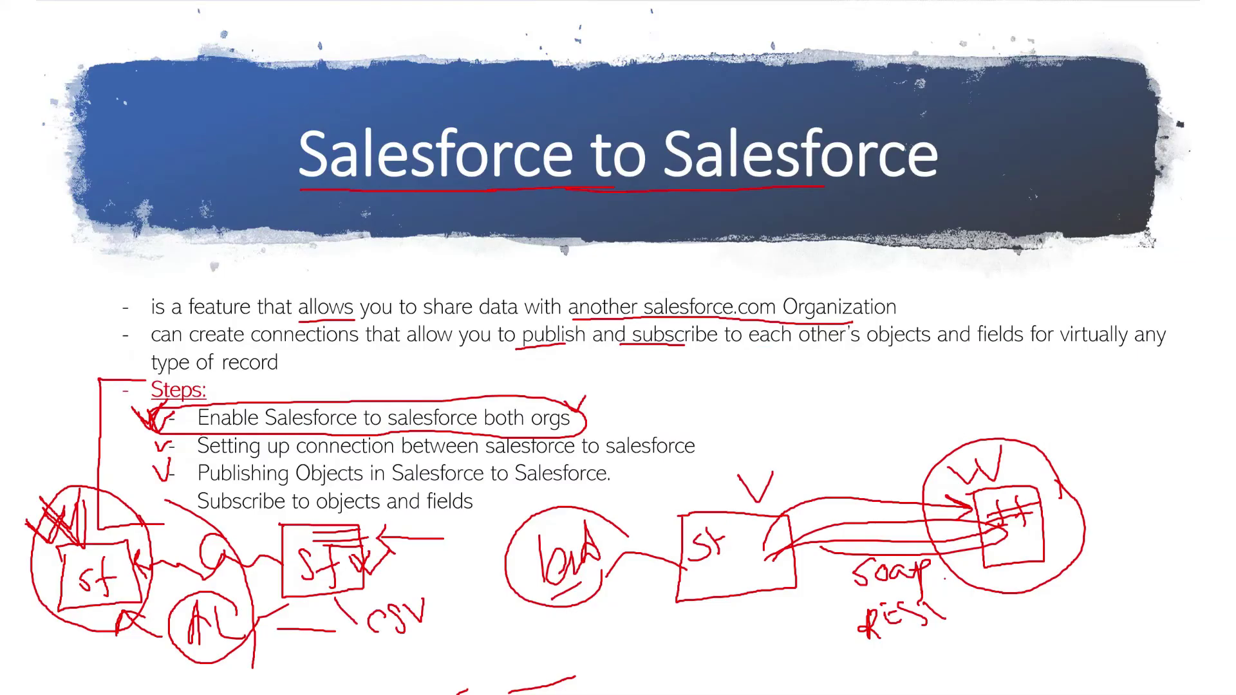
drag(226, 460, 364, 454)
Step: Highlight the invitation's Contact, Connection Owner and Template fields, then move to the Connections tab
key(alt+Tab)
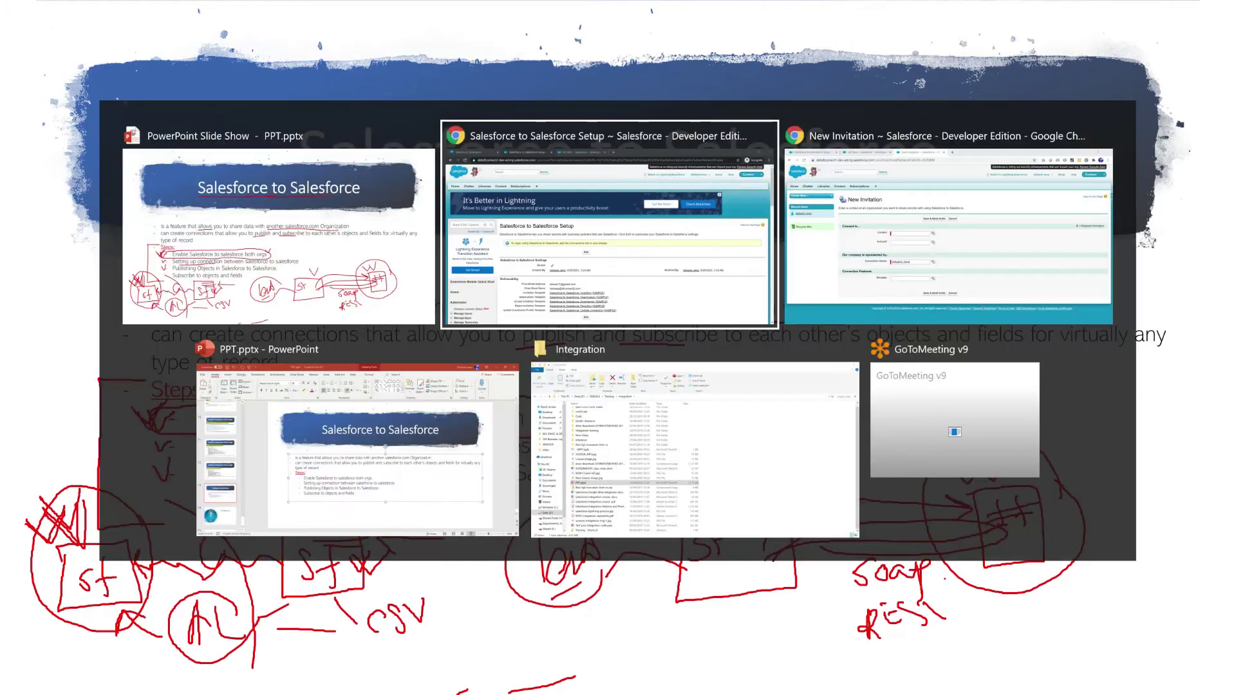
key(alt+Tab)
key(alt+Tab)
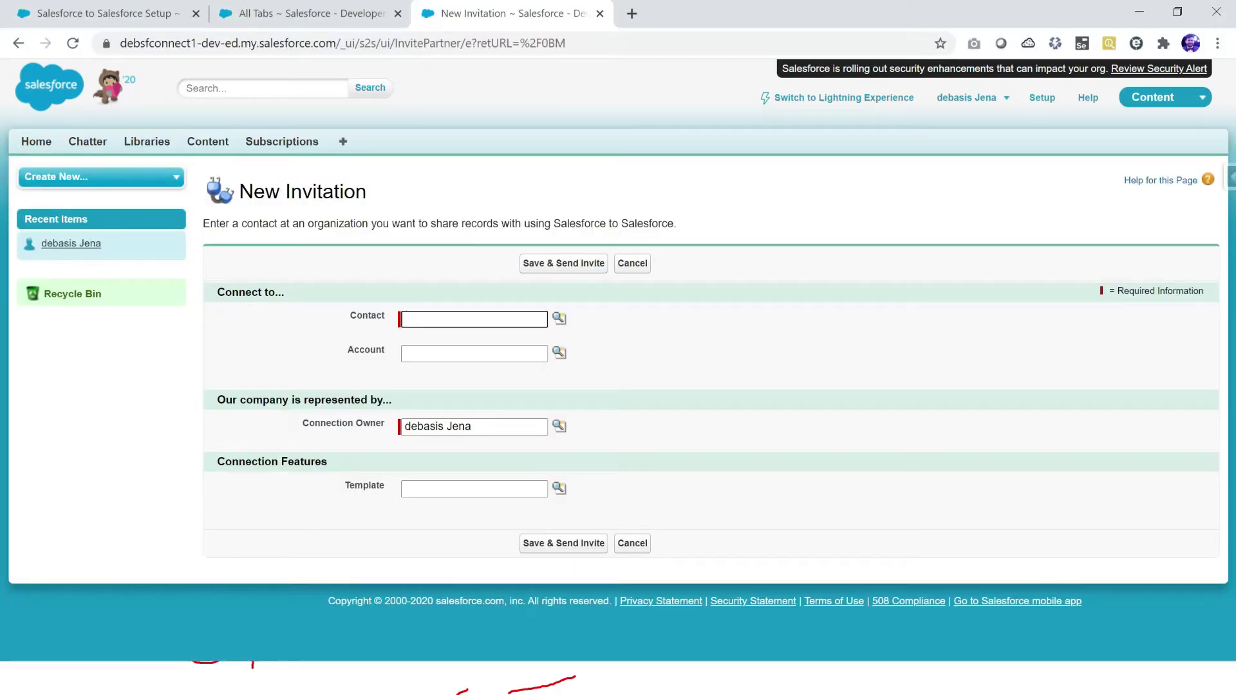
drag(350, 315, 385, 316)
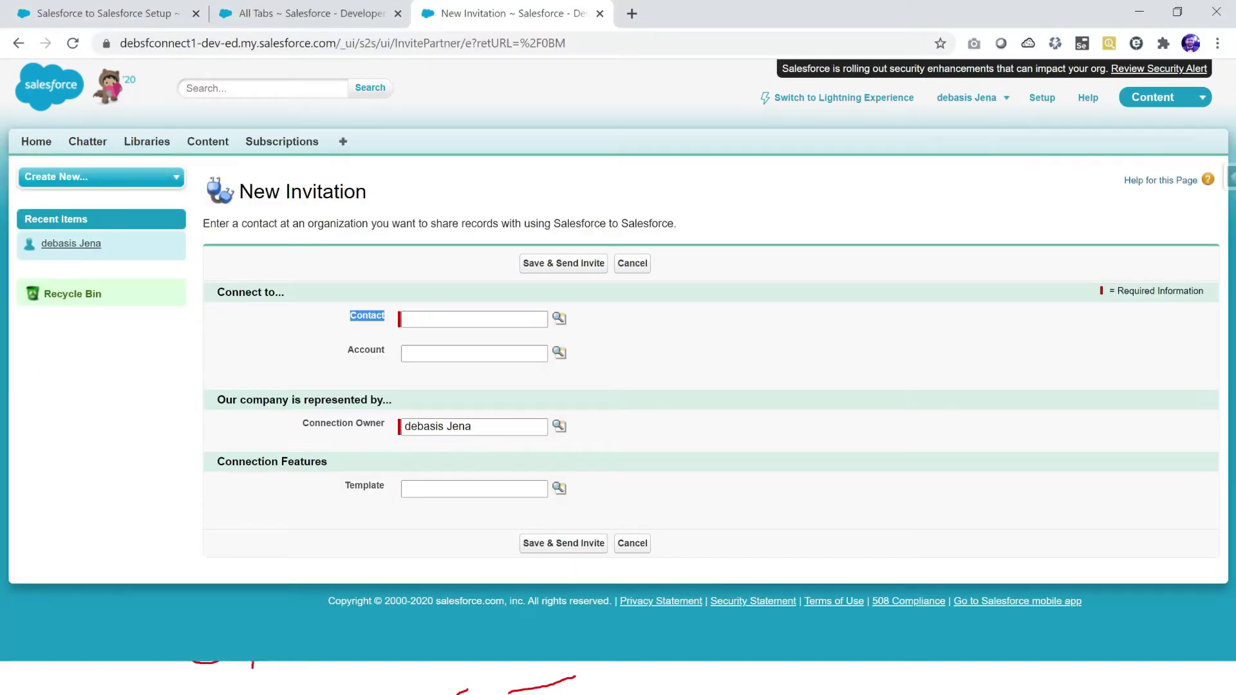
drag(302, 423, 384, 423)
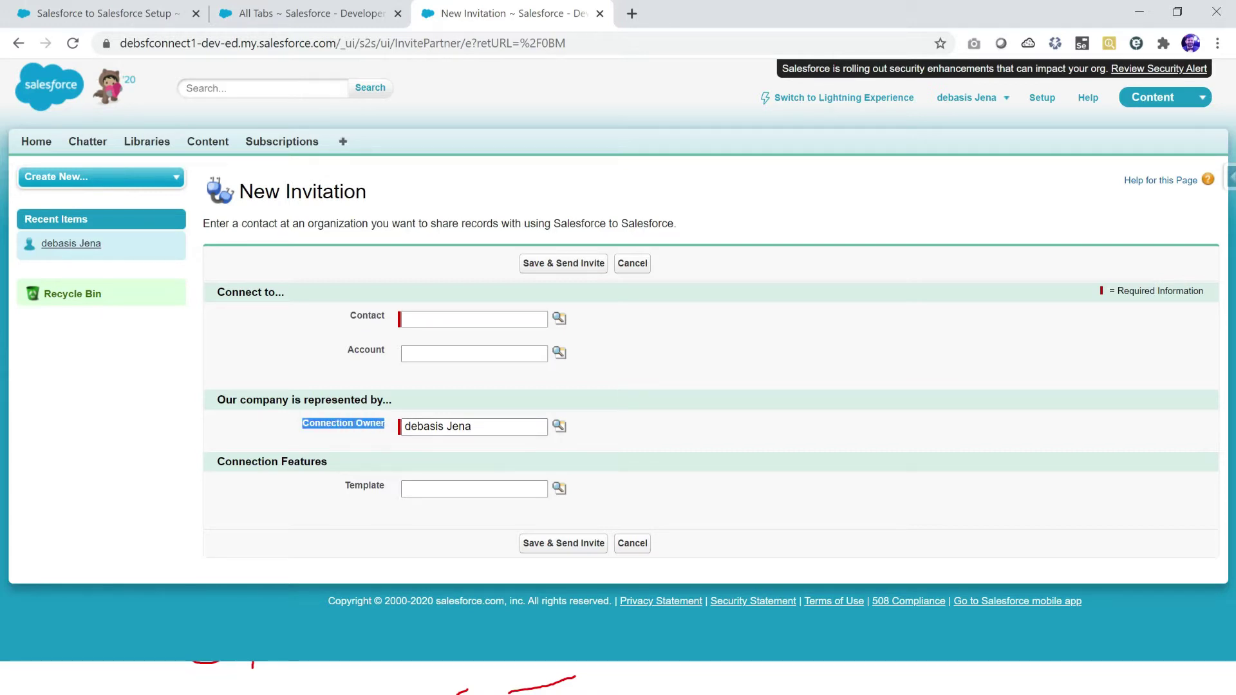
drag(345, 486, 380, 485)
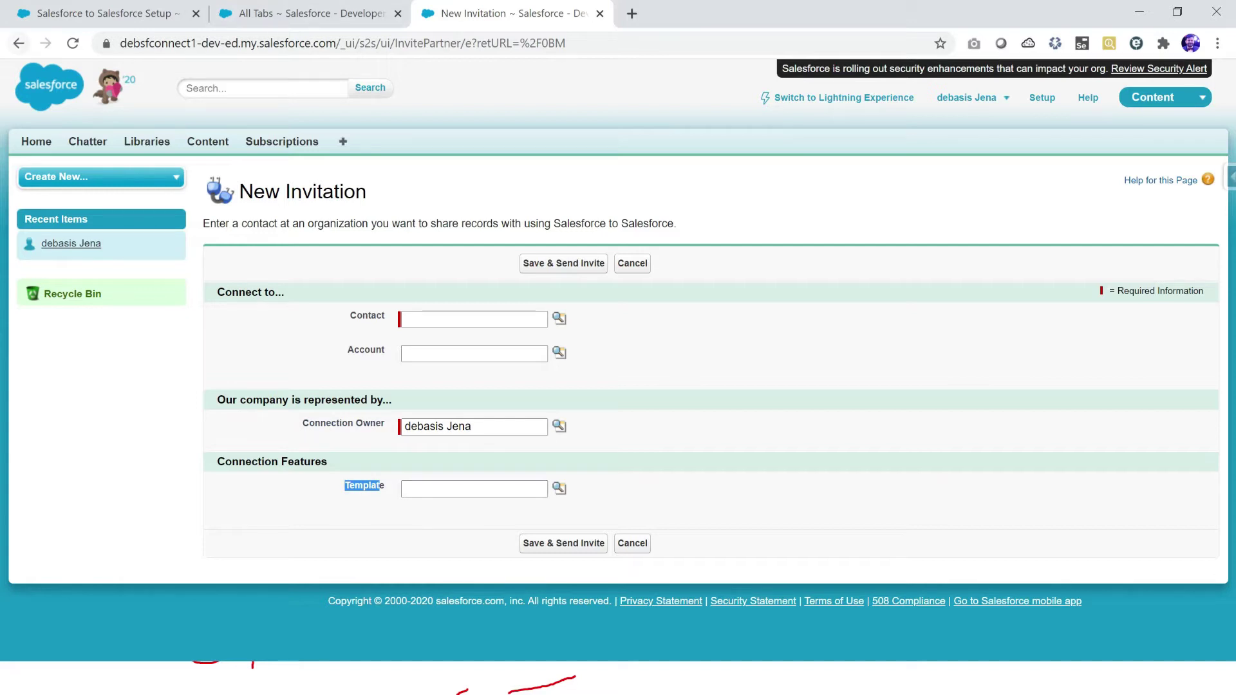
key(ctrl+Tab)
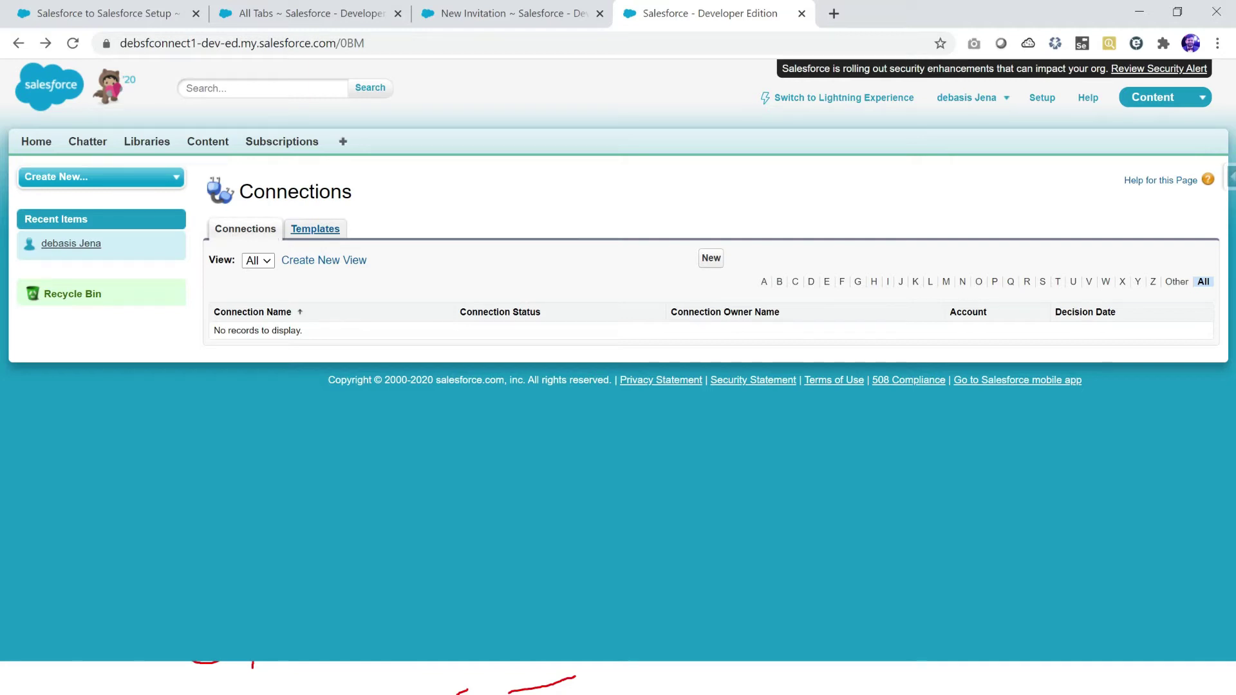
Step: Open a New Template form from Templates, trying and then clearing the name 'sfconn'
click(314, 228)
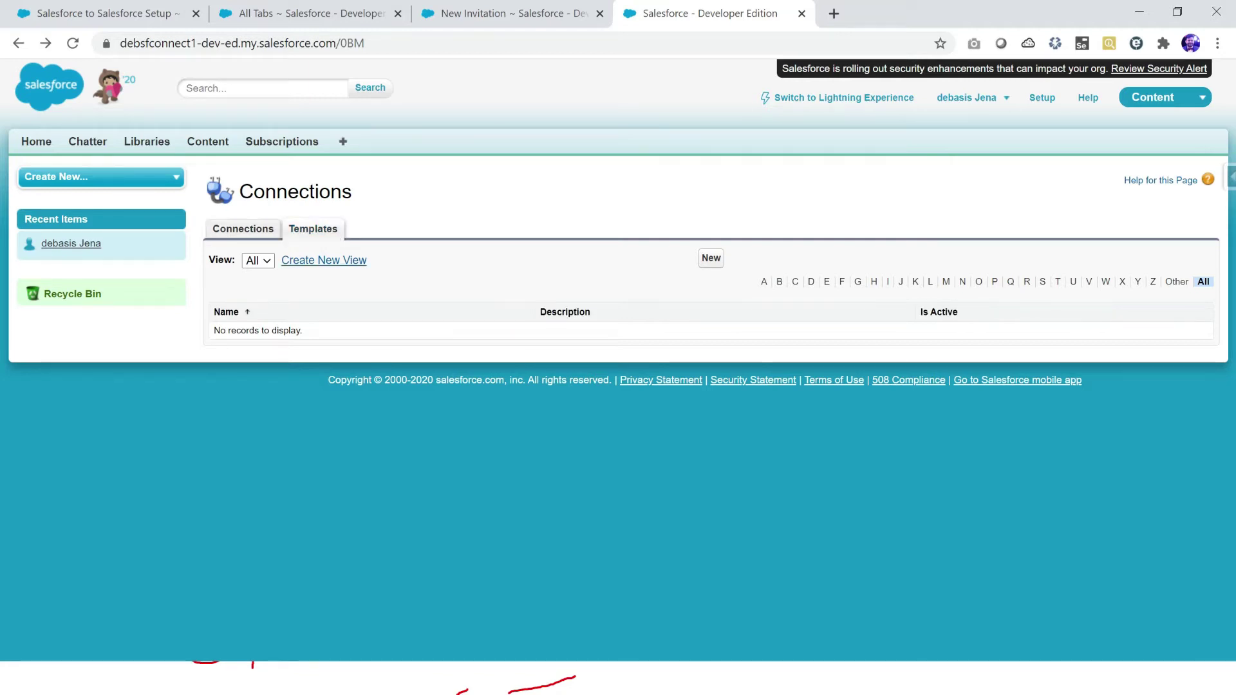
click(710, 258)
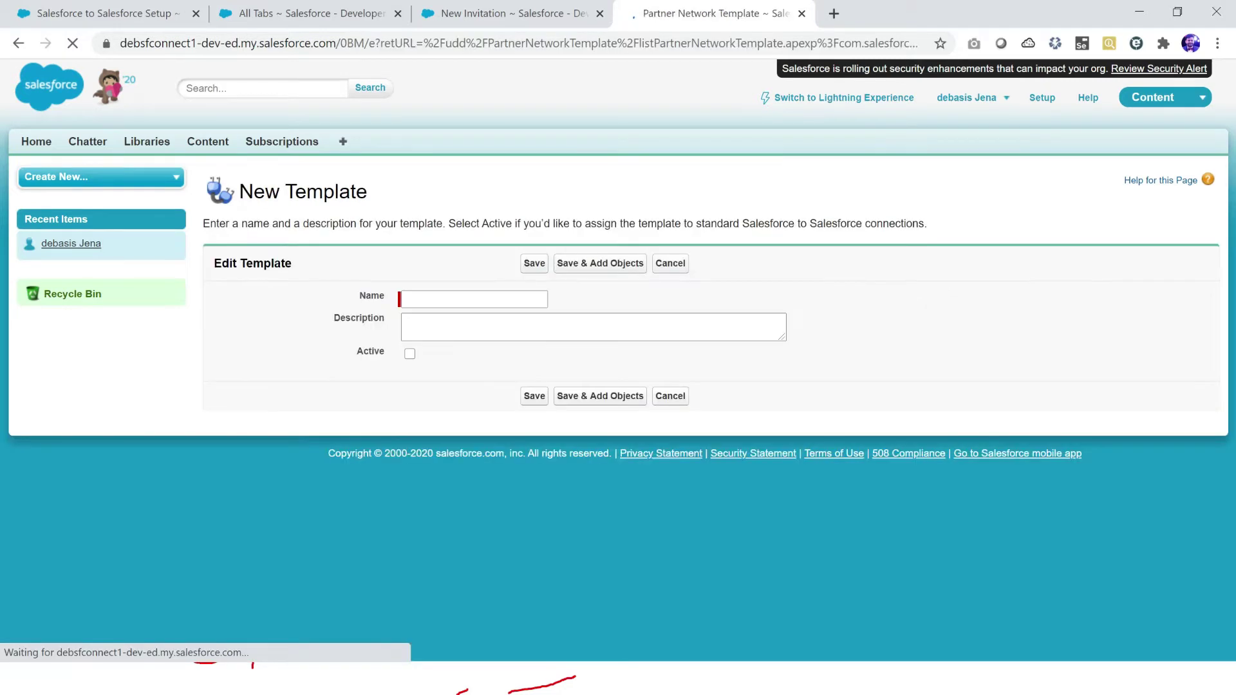
key(Down)
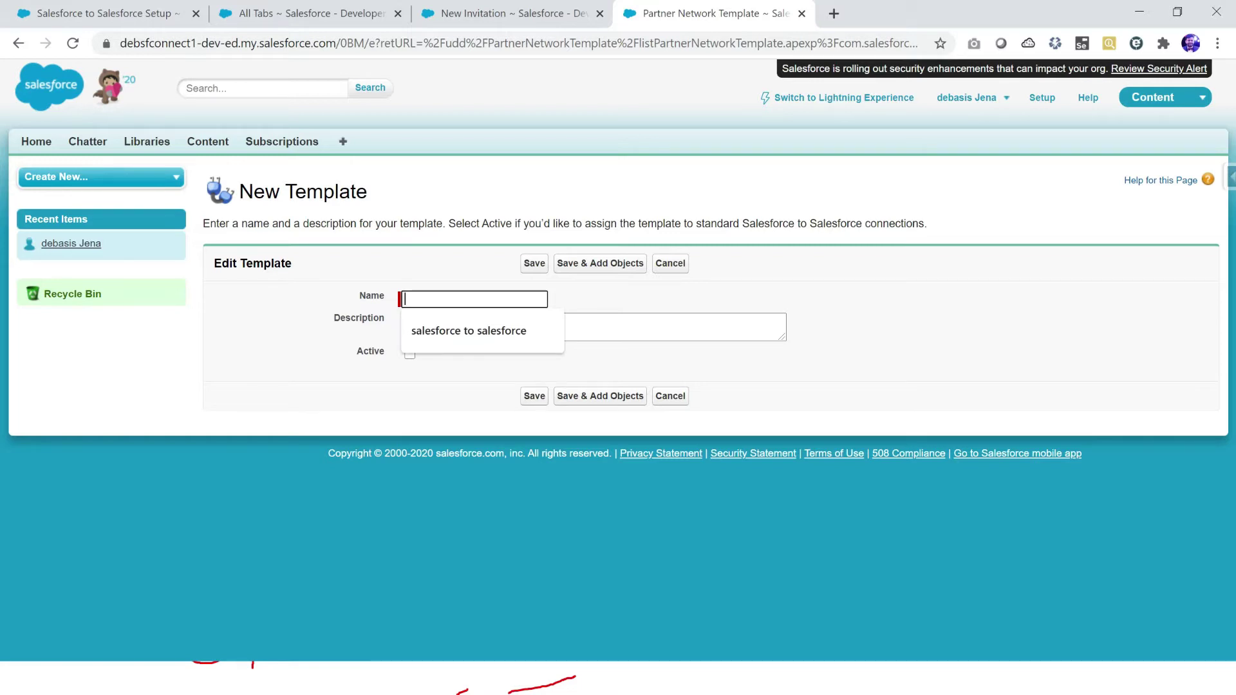
text(sfc)
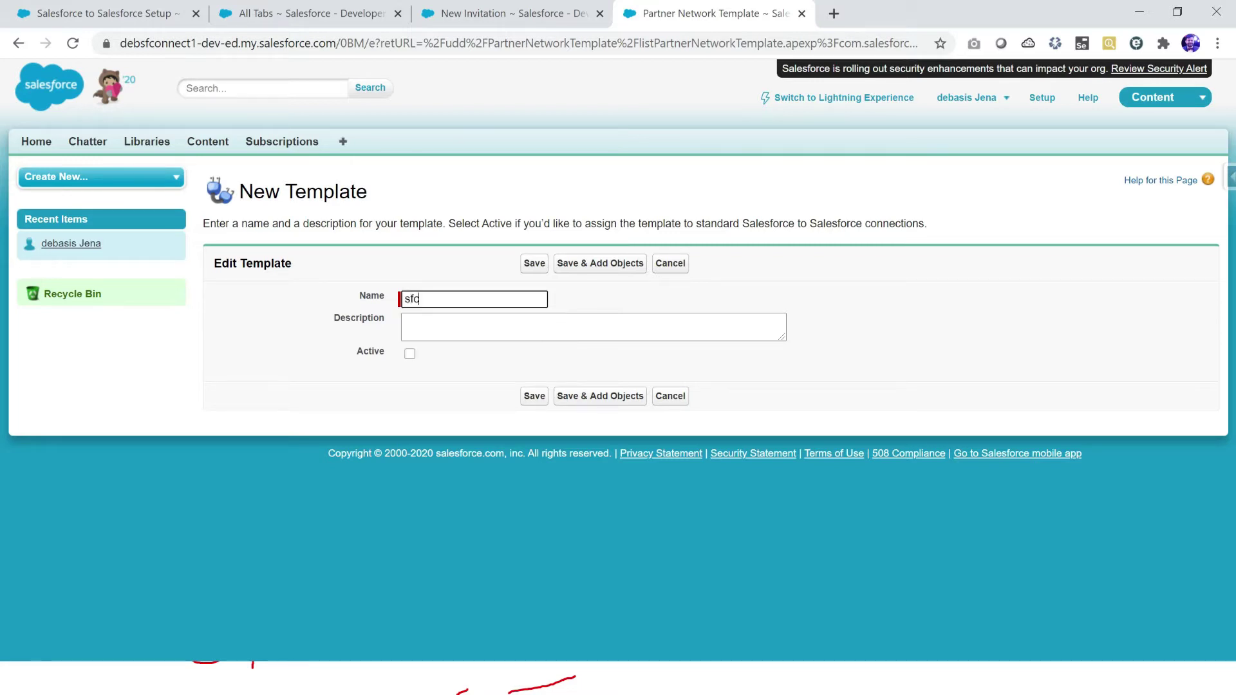
text(onn)
key(BackSpace)
key(BackSpace)
key(BackSpace)
key(BackSpace)
key(BackSpace)
key(BackSpace)
Step: Sketch a red box, connecting arrow, circles and check marks on the slide's diagram
key(alt+Tab)
key(alt+Tab)
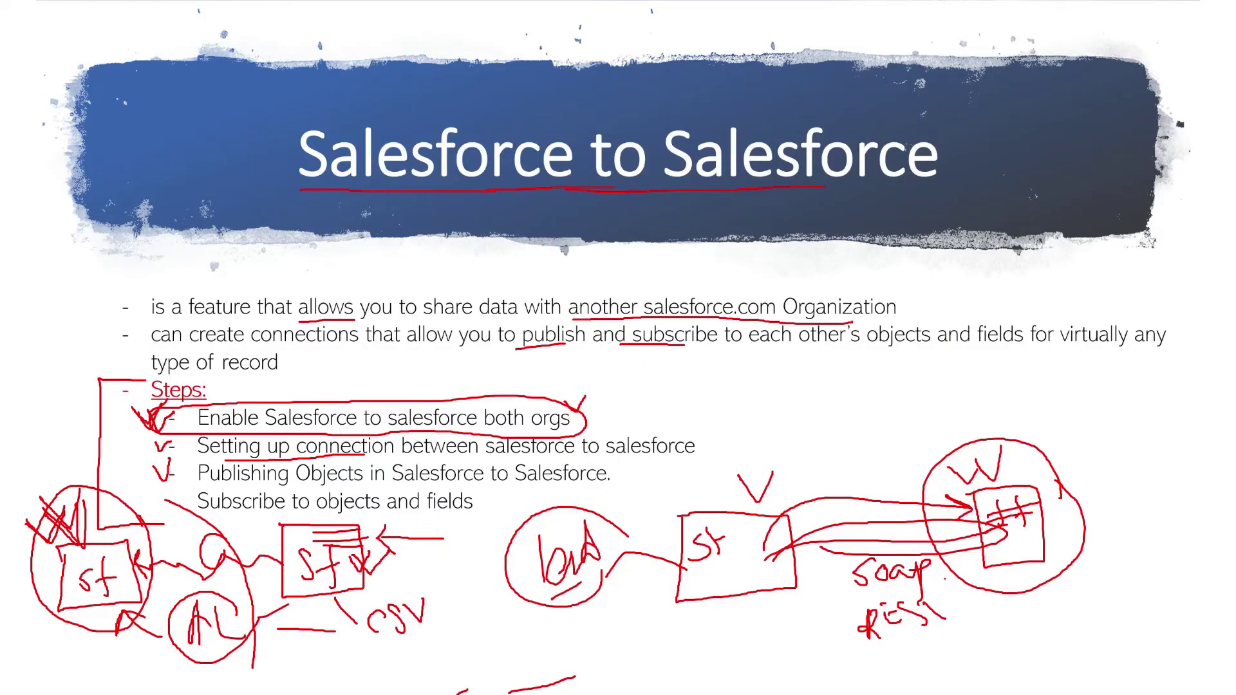
mouse_move(23, 328)
mouse_down()
mouse_move(27, 367)
mouse_move(71, 320)
mouse_move(23, 325)
mouse_up()
mouse_move(90, 487)
mouse_down()
mouse_move(51, 351)
mouse_move(46, 380)
mouse_move(82, 362)
mouse_up()
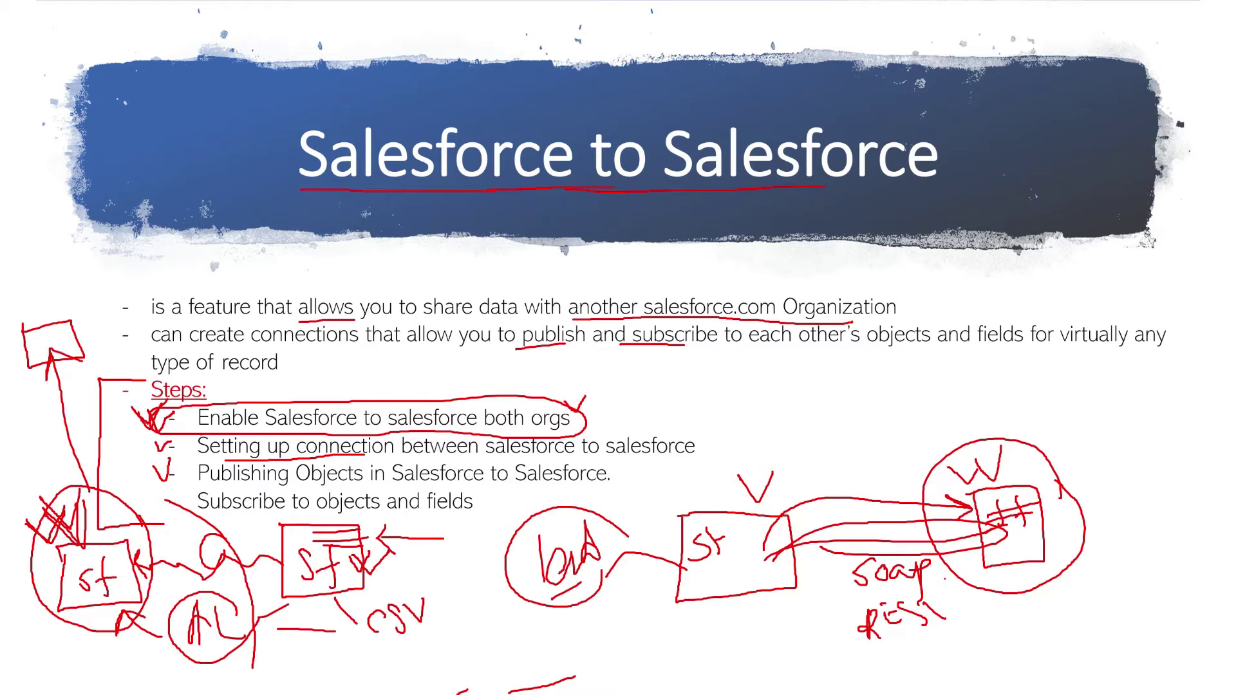
mouse_move(29, 293)
mouse_down()
mouse_move(45, 279)
mouse_move(40, 303)
mouse_up()
mouse_move(385, 531)
mouse_down()
mouse_move(286, 515)
mouse_move(314, 621)
mouse_move(408, 550)
mouse_move(380, 511)
mouse_up()
mouse_move(79, 304)
mouse_down()
mouse_move(6, 330)
mouse_move(82, 382)
mouse_move(78, 314)
mouse_up()
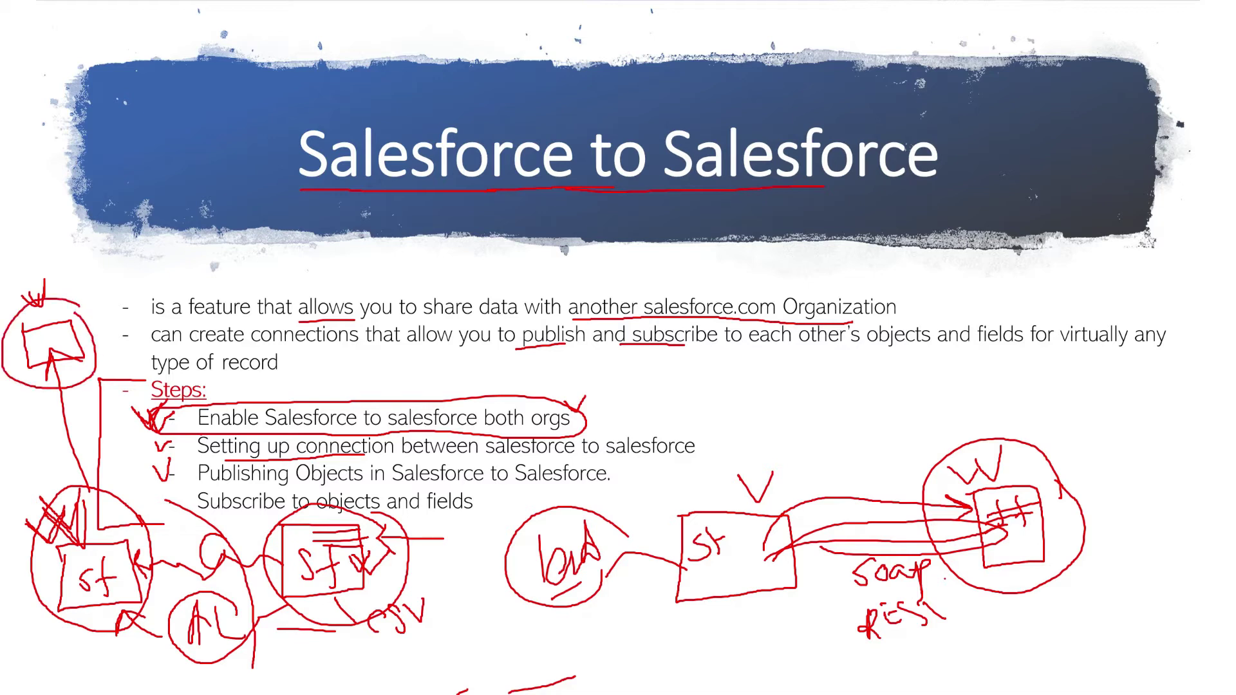
mouse_move(32, 419)
mouse_down()
mouse_move(76, 444)
mouse_move(75, 408)
mouse_move(96, 426)
mouse_up()
mouse_move(224, 542)
mouse_down()
mouse_move(189, 570)
mouse_move(224, 568)
mouse_move(212, 537)
mouse_up()
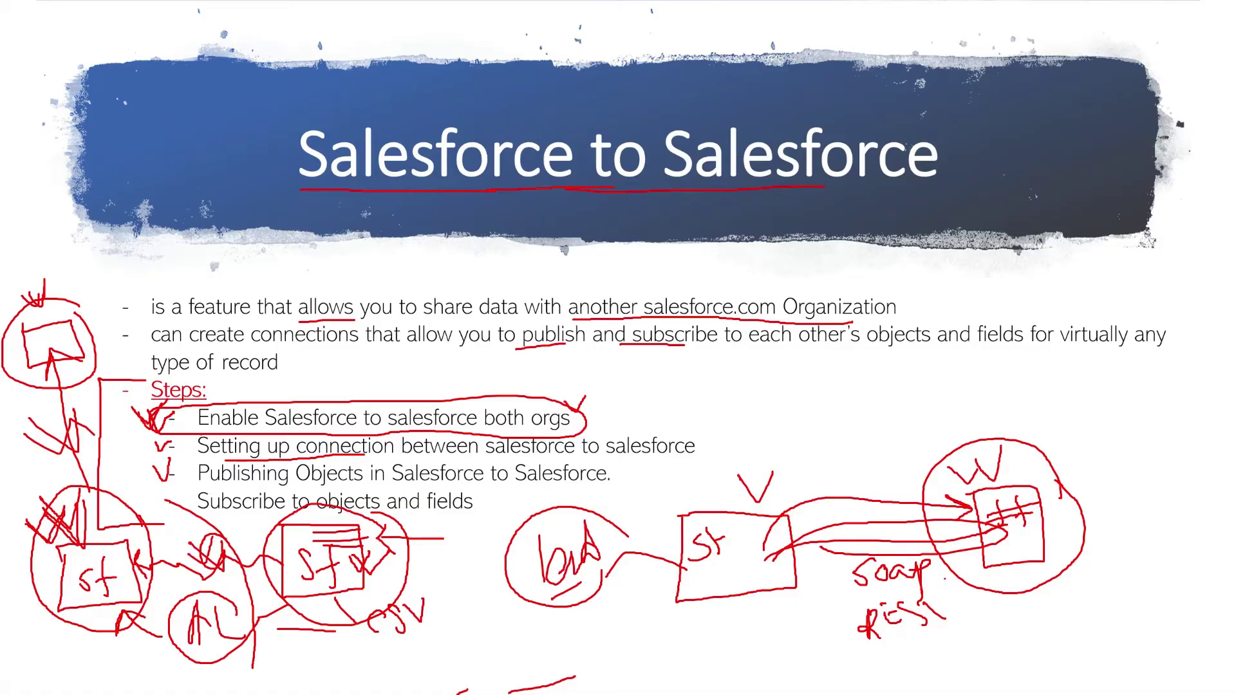
key(alt+Tab)
key(Down)
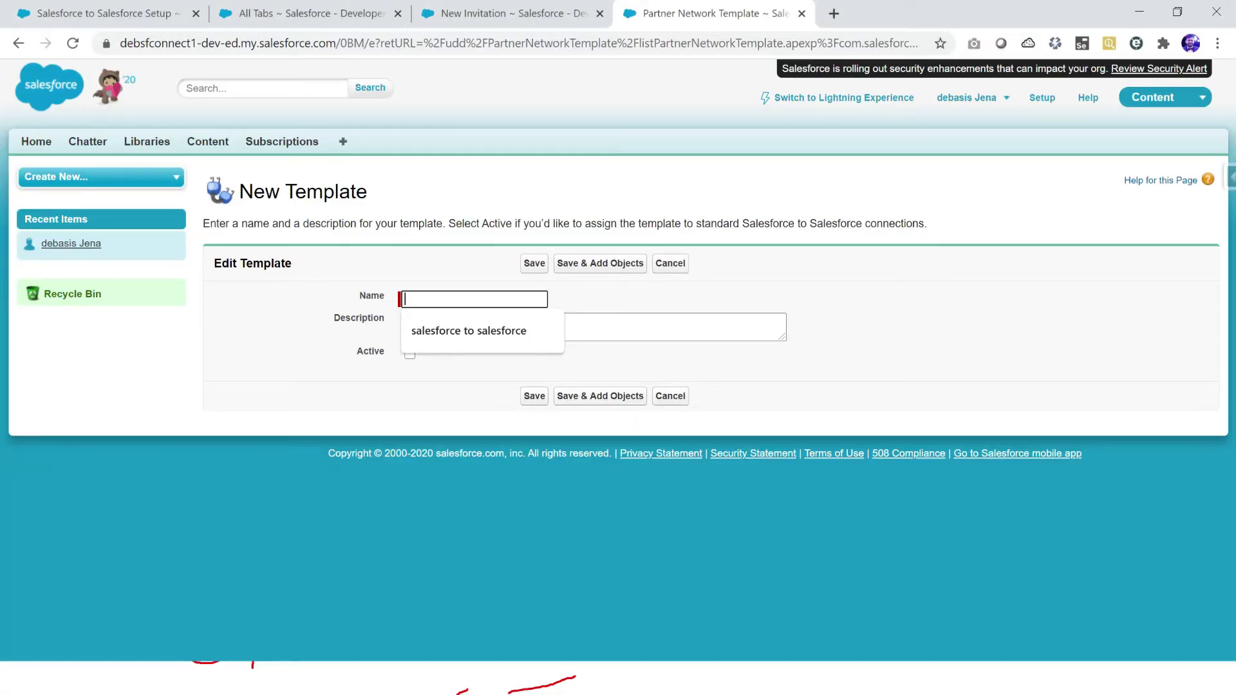
Step: Name the template 'salesforce to salesforce' and mark it Active
text(Salesforce To Sale)
key(Down)
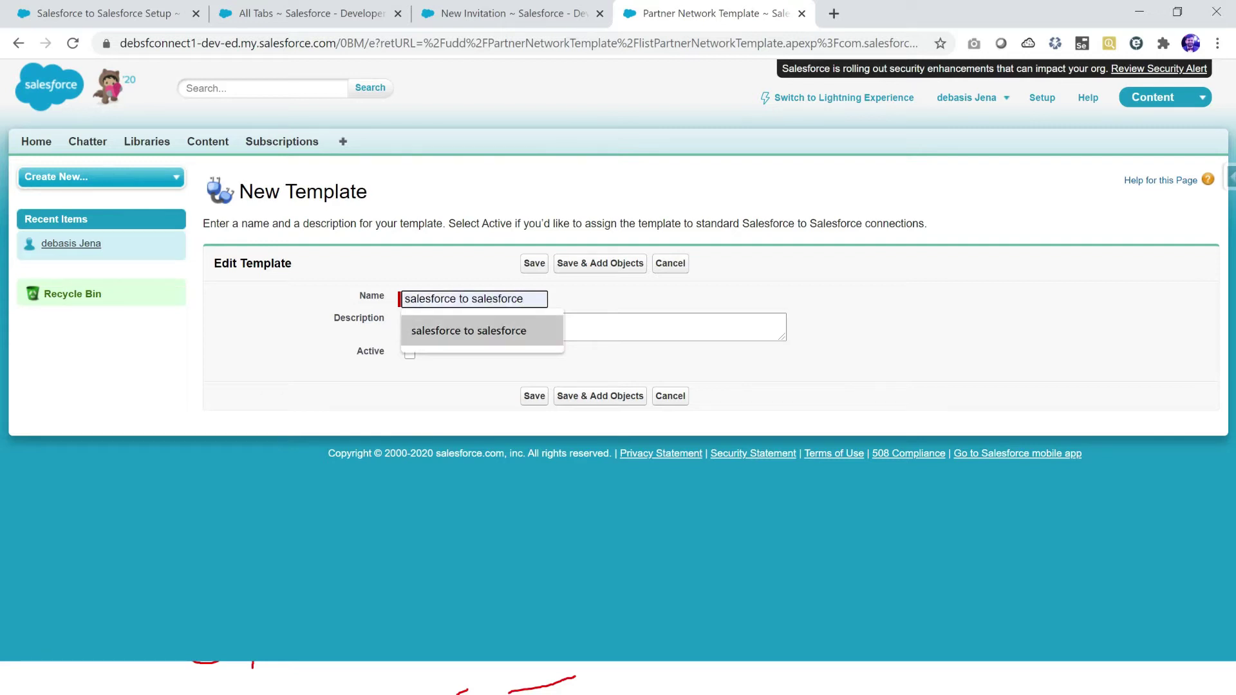
key(Return)
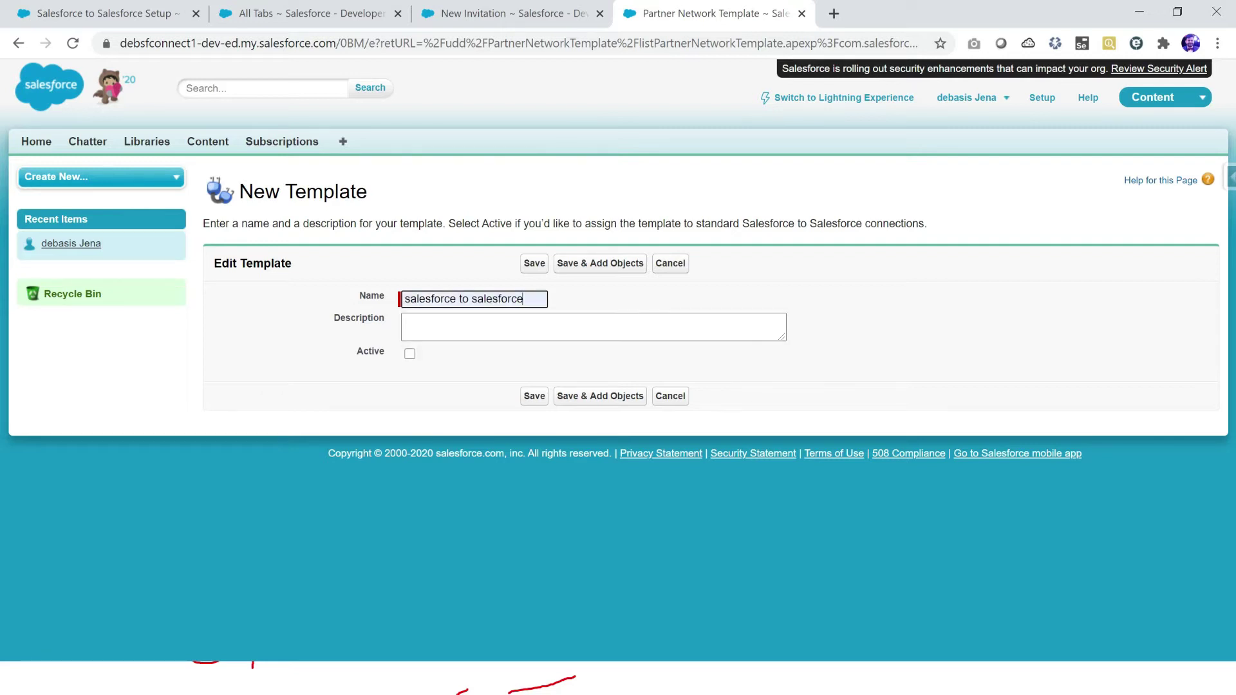
click(410, 353)
Step: Highlight the template naming and assignment instructions and the invitation's Template field label
drag(254, 224, 403, 223)
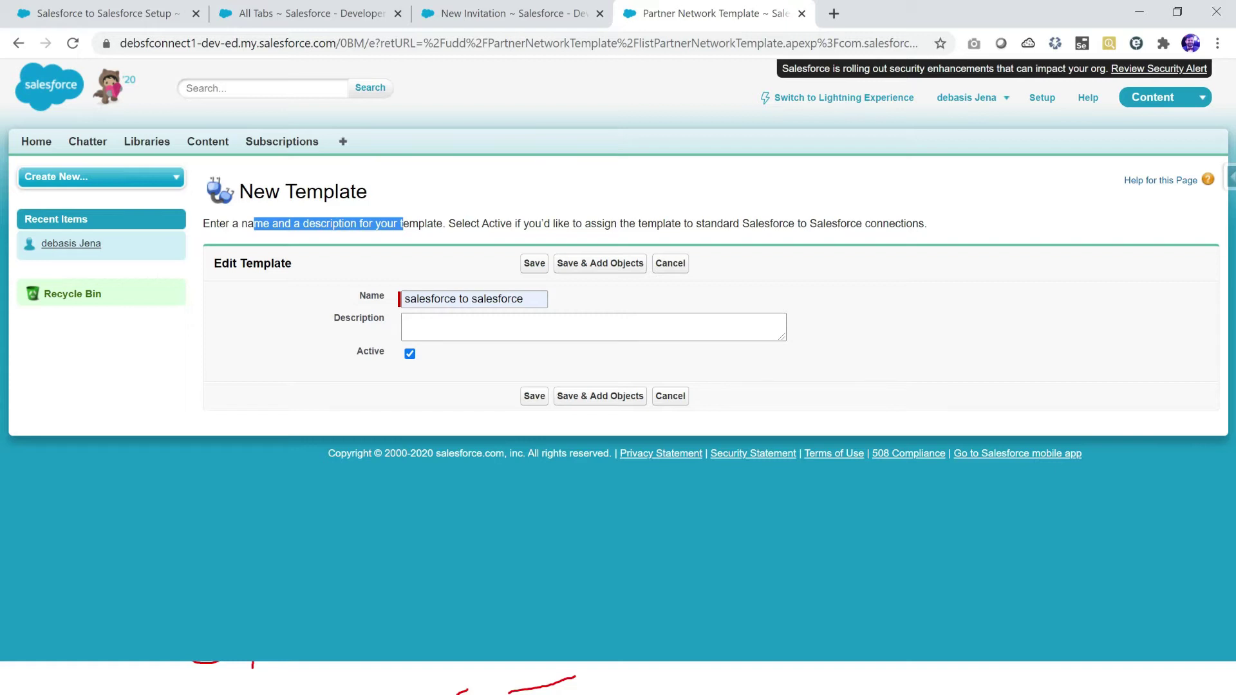
drag(636, 224, 826, 223)
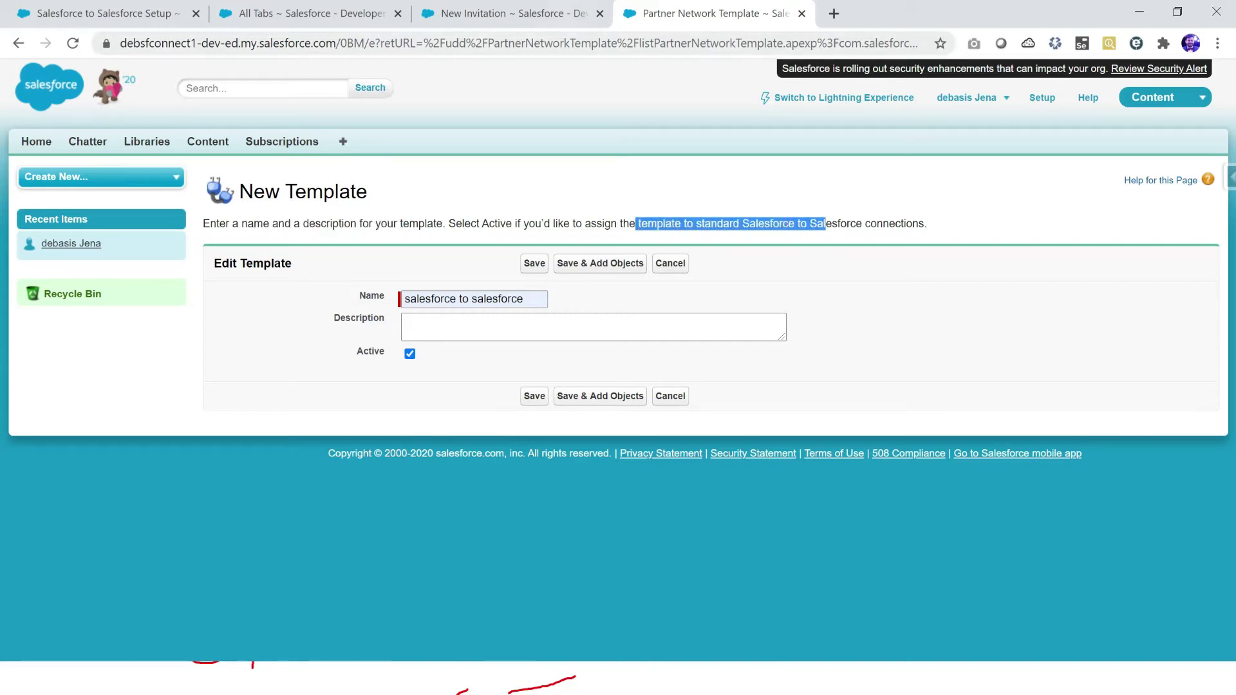
click(508, 13)
drag(380, 486, 385, 485)
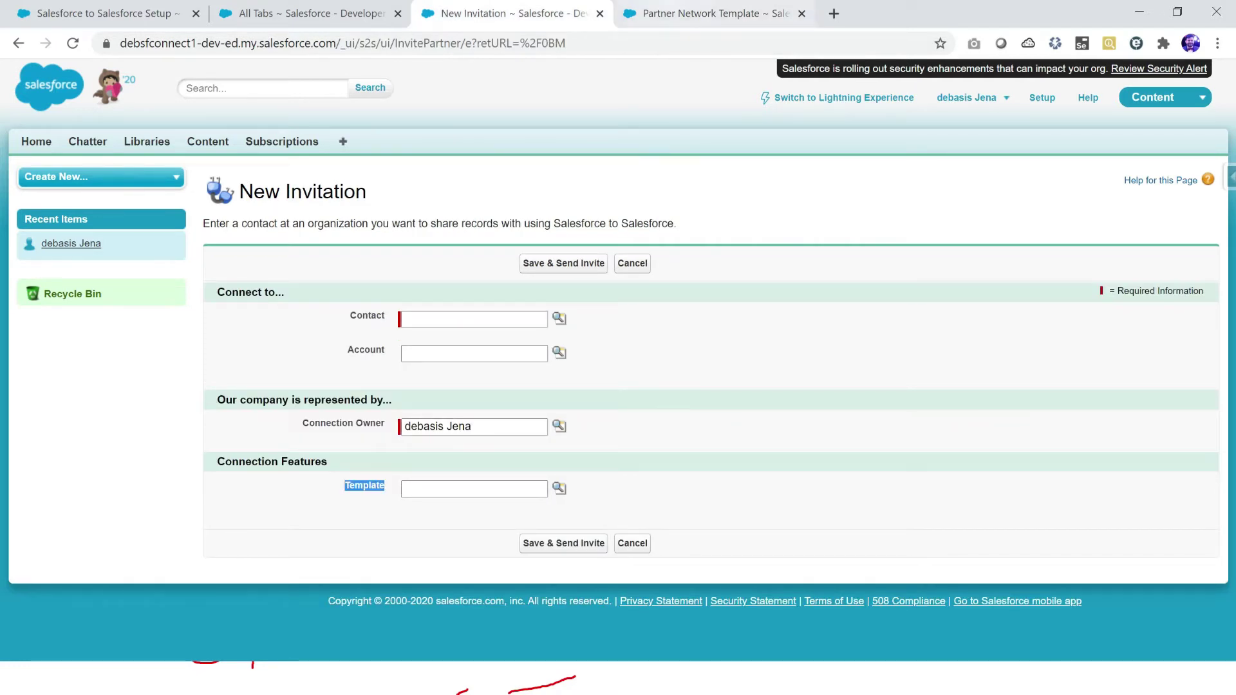
click(702, 13)
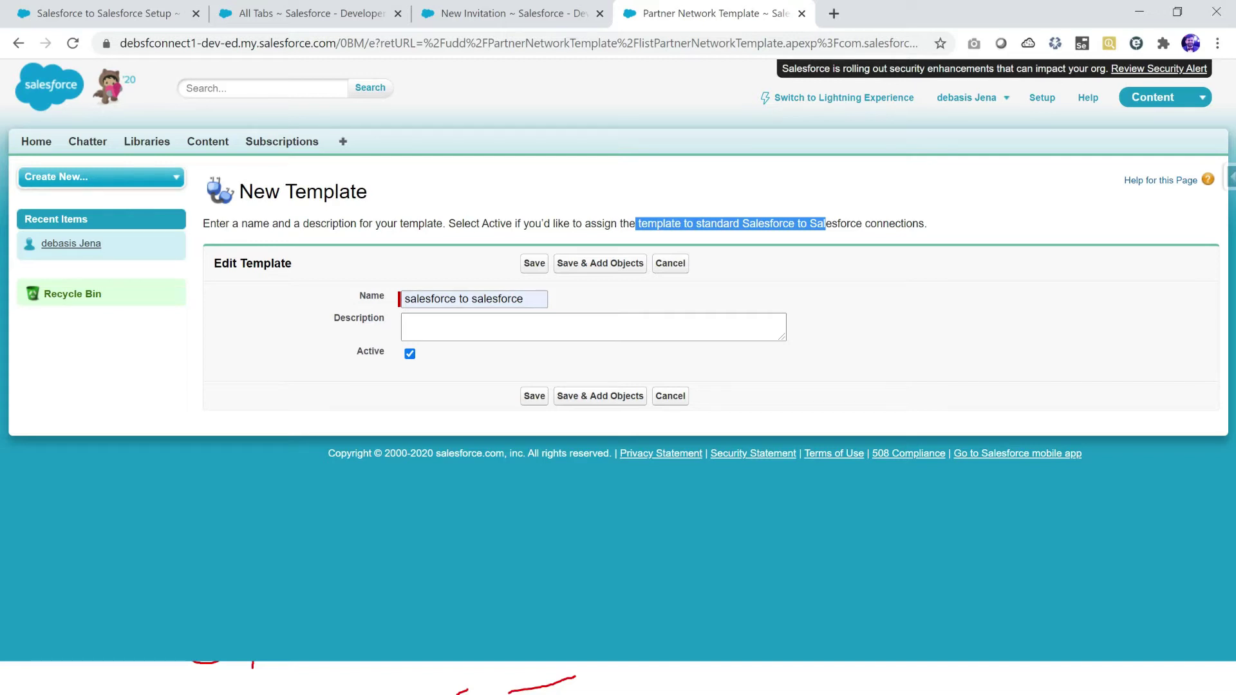
Step: Save the template and open its Published Objects selection
click(535, 264)
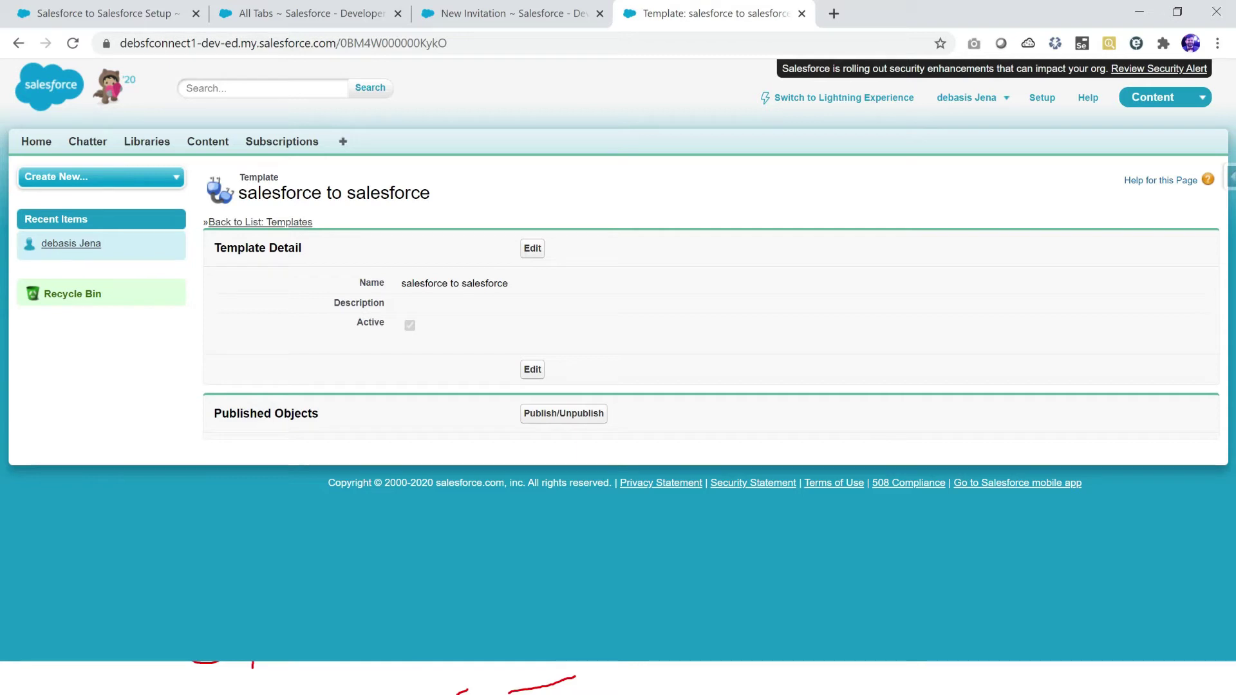
drag(213, 413, 313, 413)
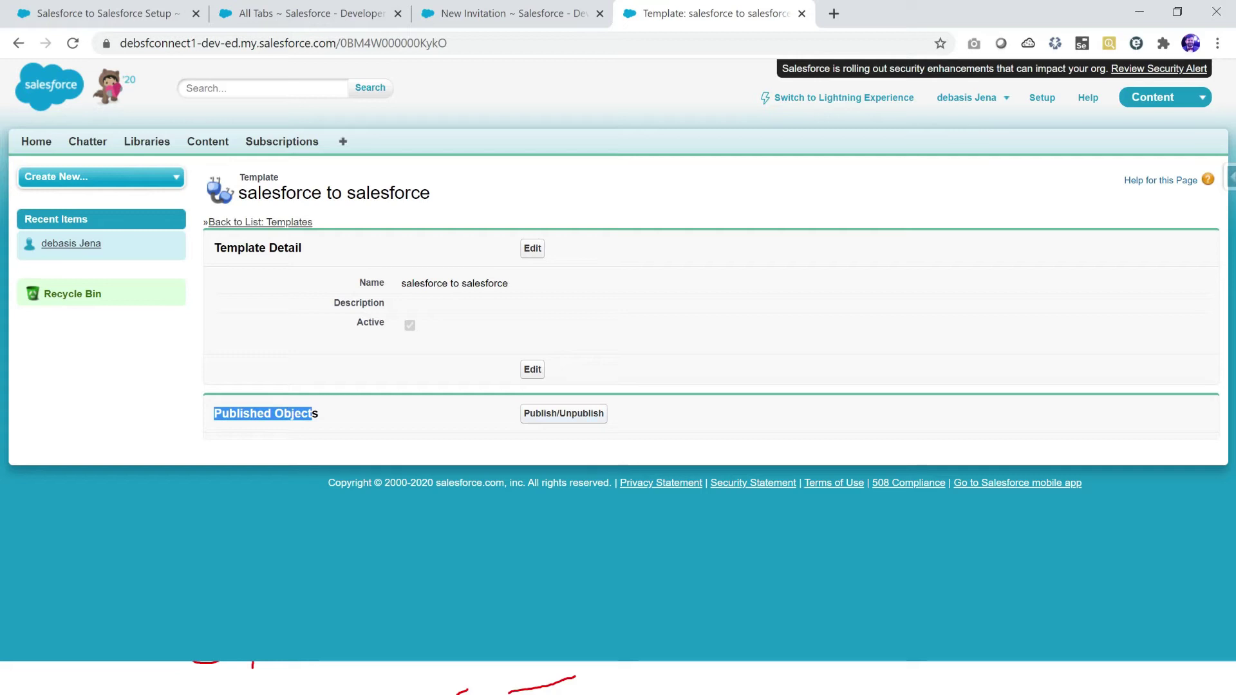
click(563, 413)
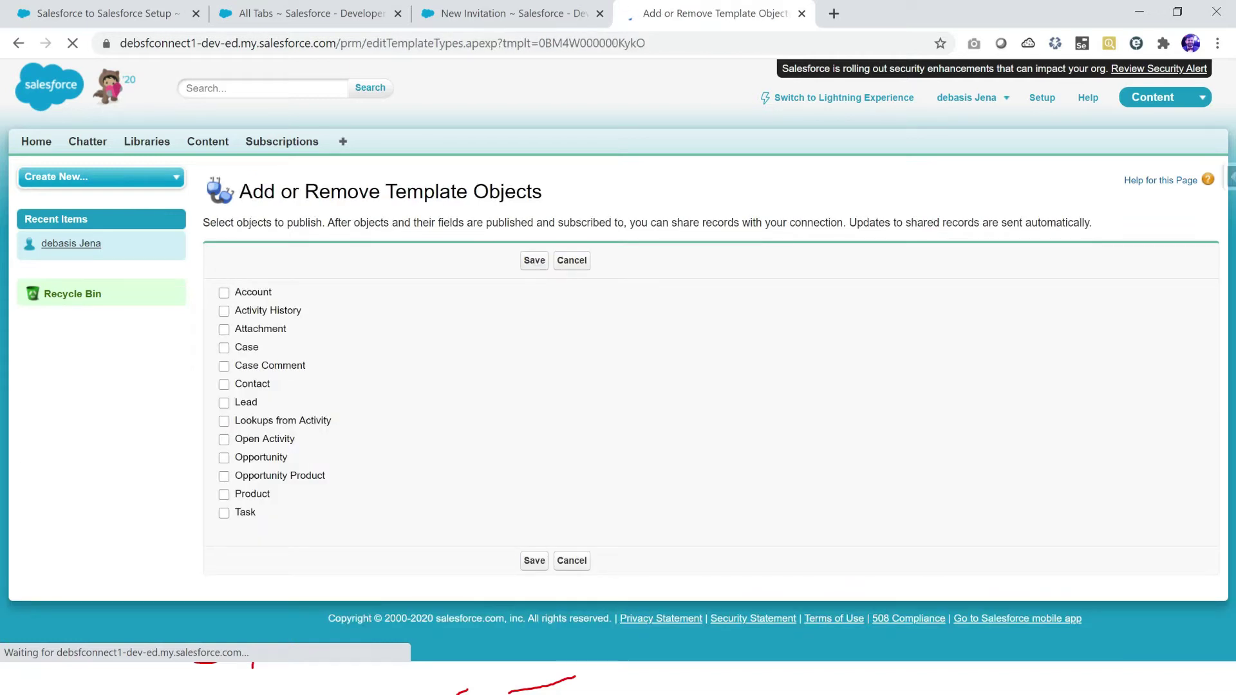
Step: Publish Account, Case, Lead, Product and Opportunity in the template and save
click(224, 293)
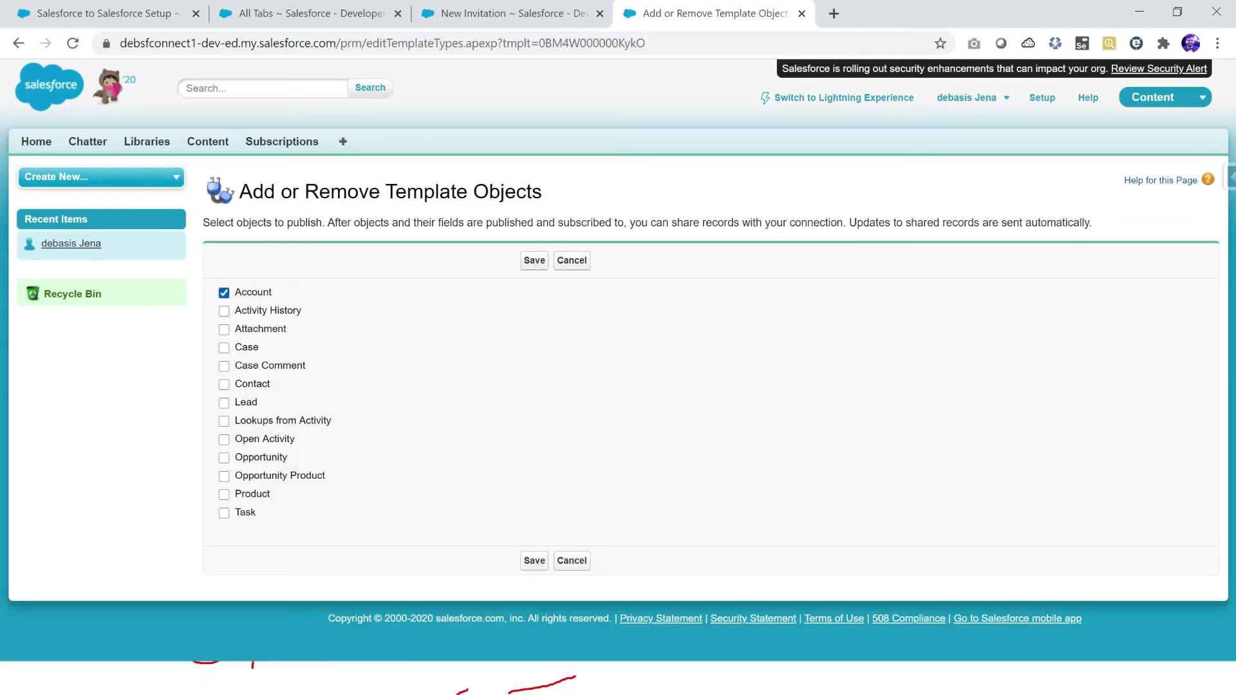
click(223, 348)
click(223, 403)
click(223, 494)
click(224, 458)
click(534, 260)
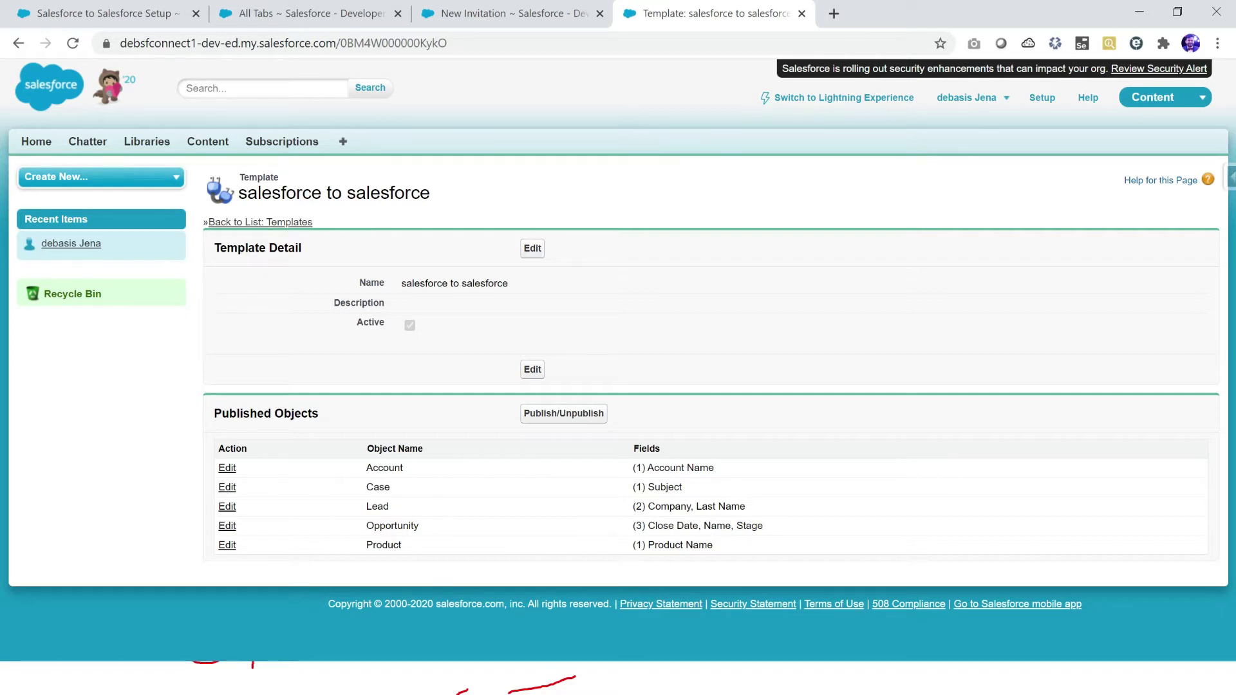
Step: Point out the published Account, Case and Lead objects, then edit Account's published fields
double_click(384, 467)
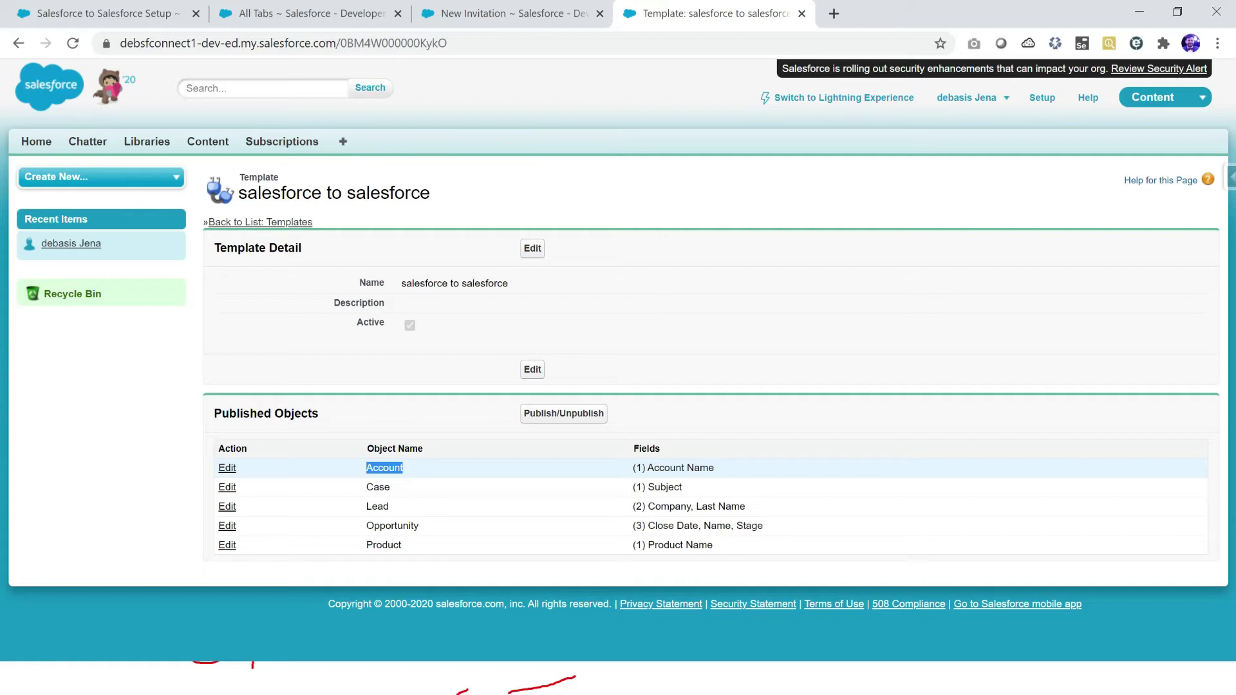
double_click(378, 487)
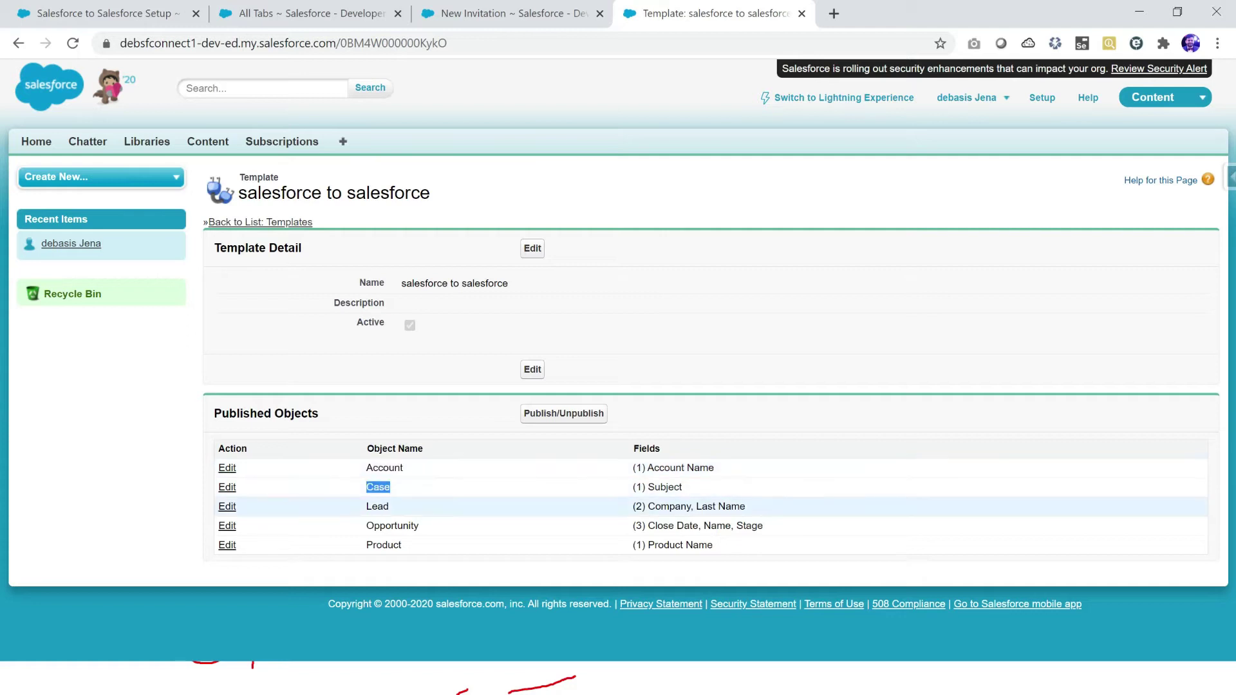
double_click(669, 506)
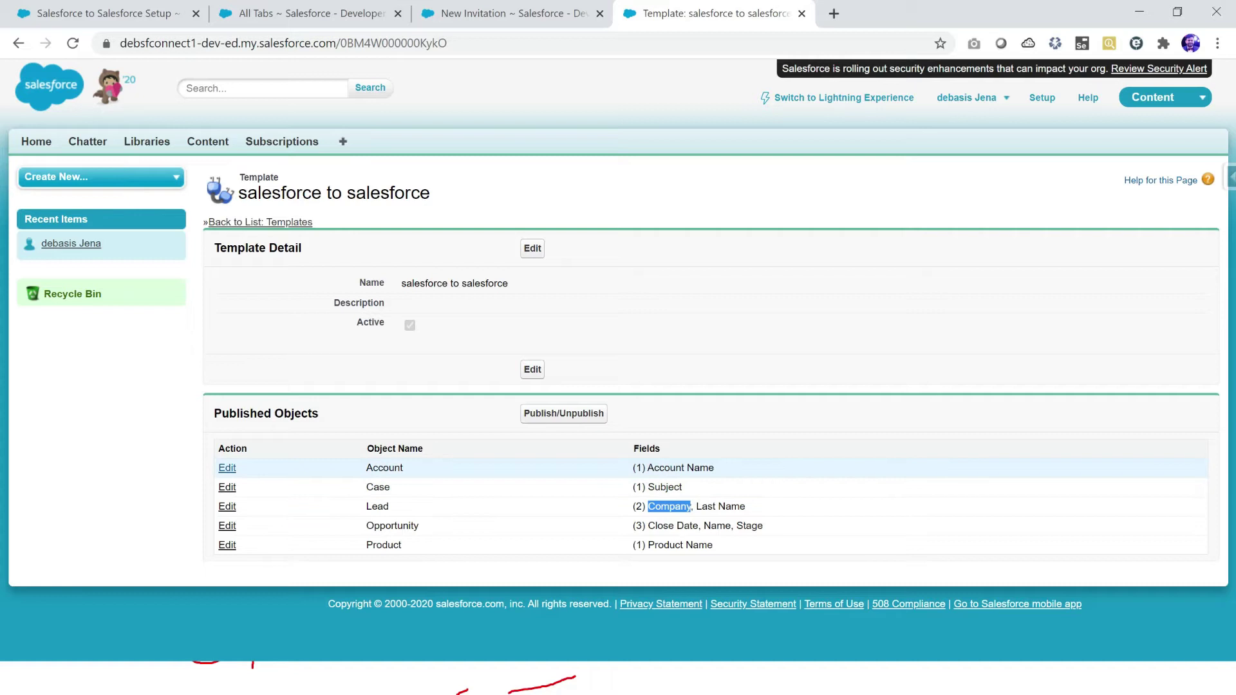
double_click(384, 467)
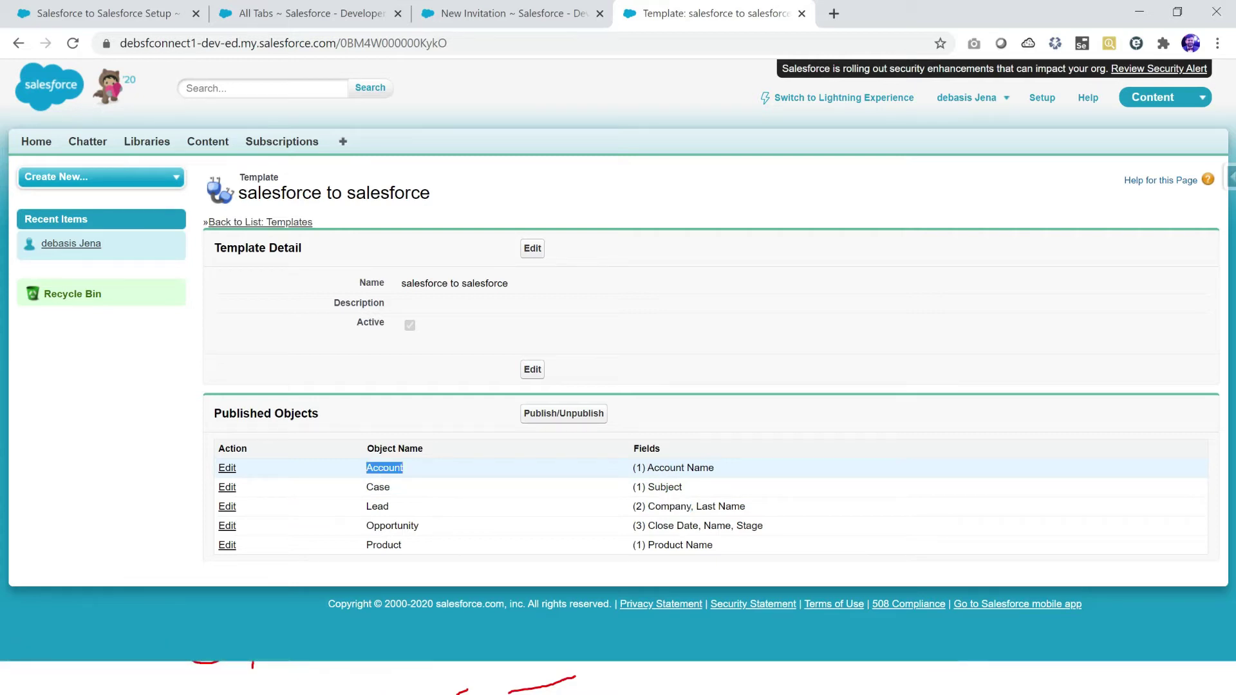
click(228, 468)
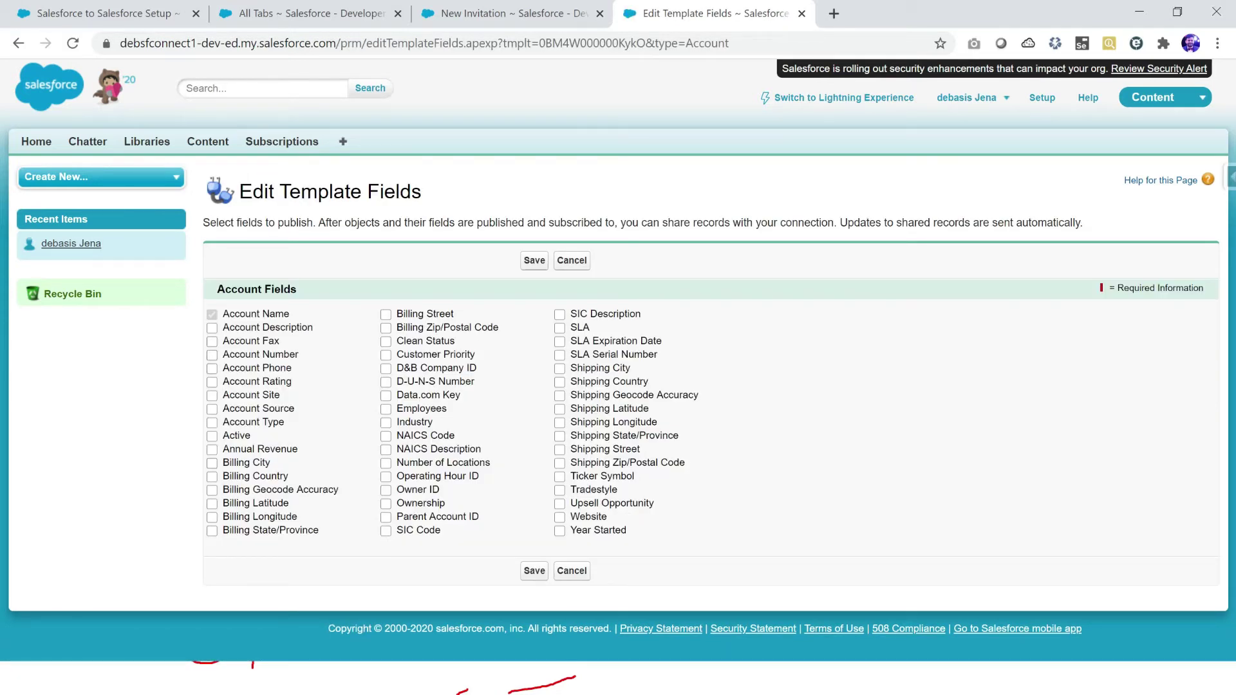
Step: Tick Account Rating, Account Type, Website and Account Phone for publishing
click(212, 382)
click(212, 422)
click(559, 516)
click(212, 368)
Step: Highlight the notes on publishing, sharing records and automatic updates, then save the Account fields
drag(344, 223, 535, 223)
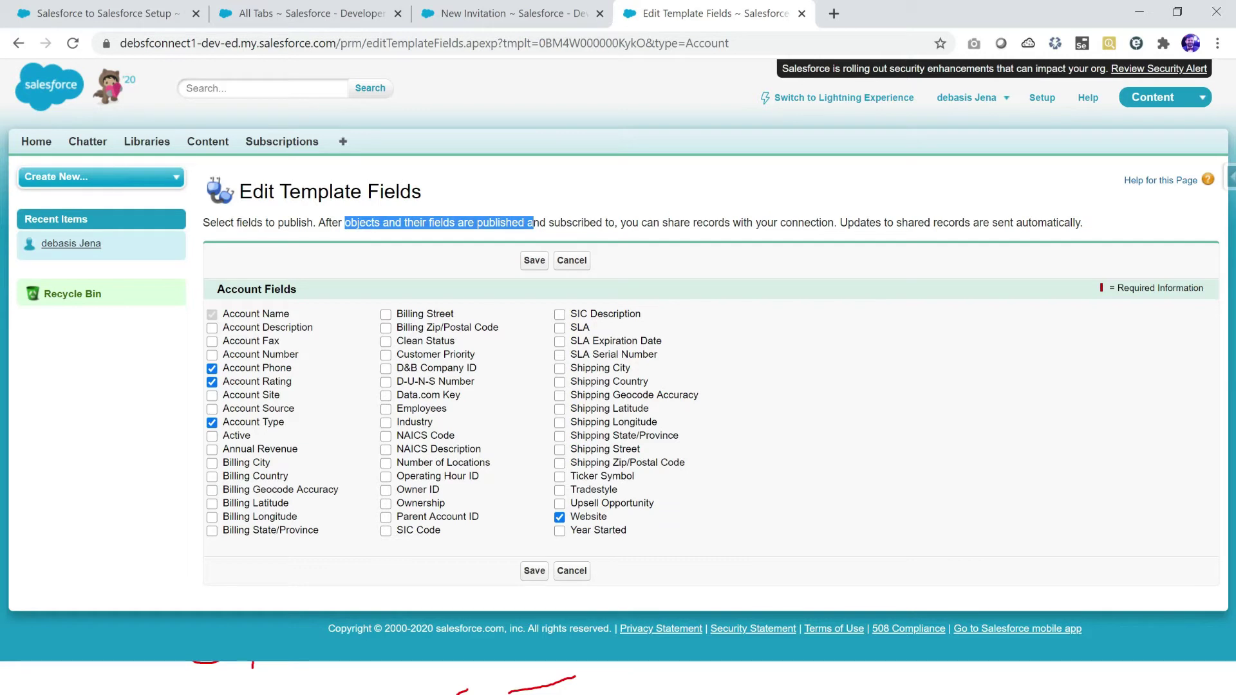
drag(674, 222, 816, 222)
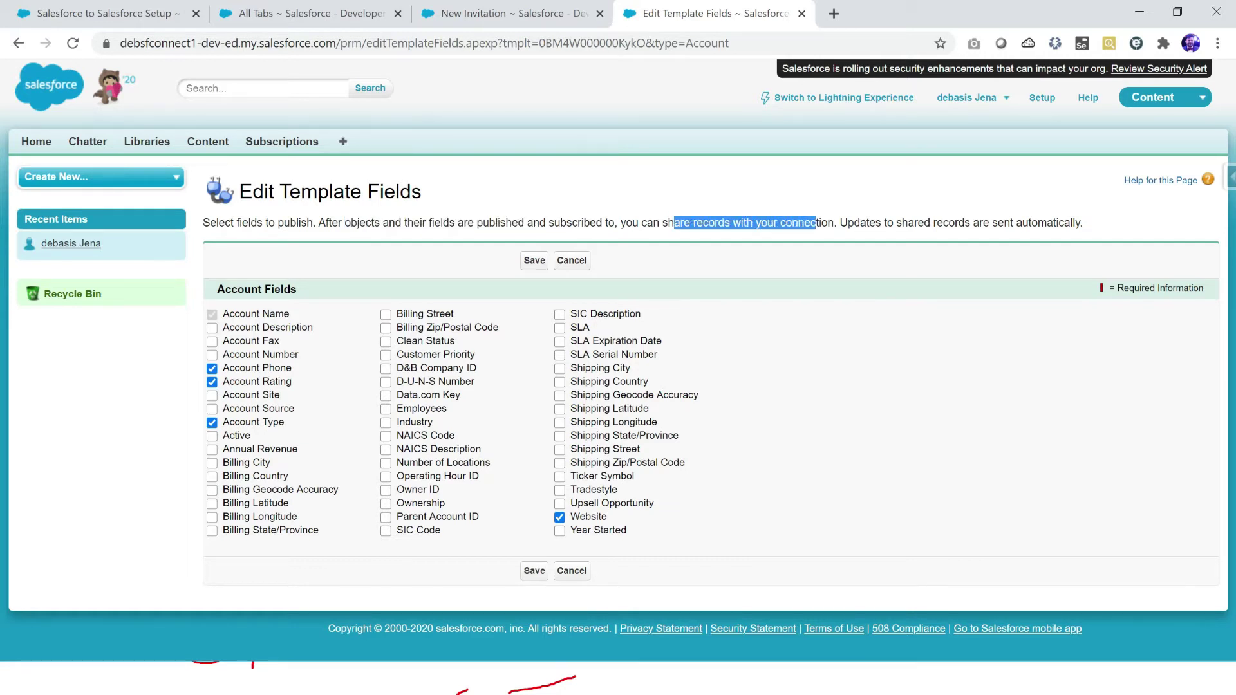
drag(837, 223, 1081, 222)
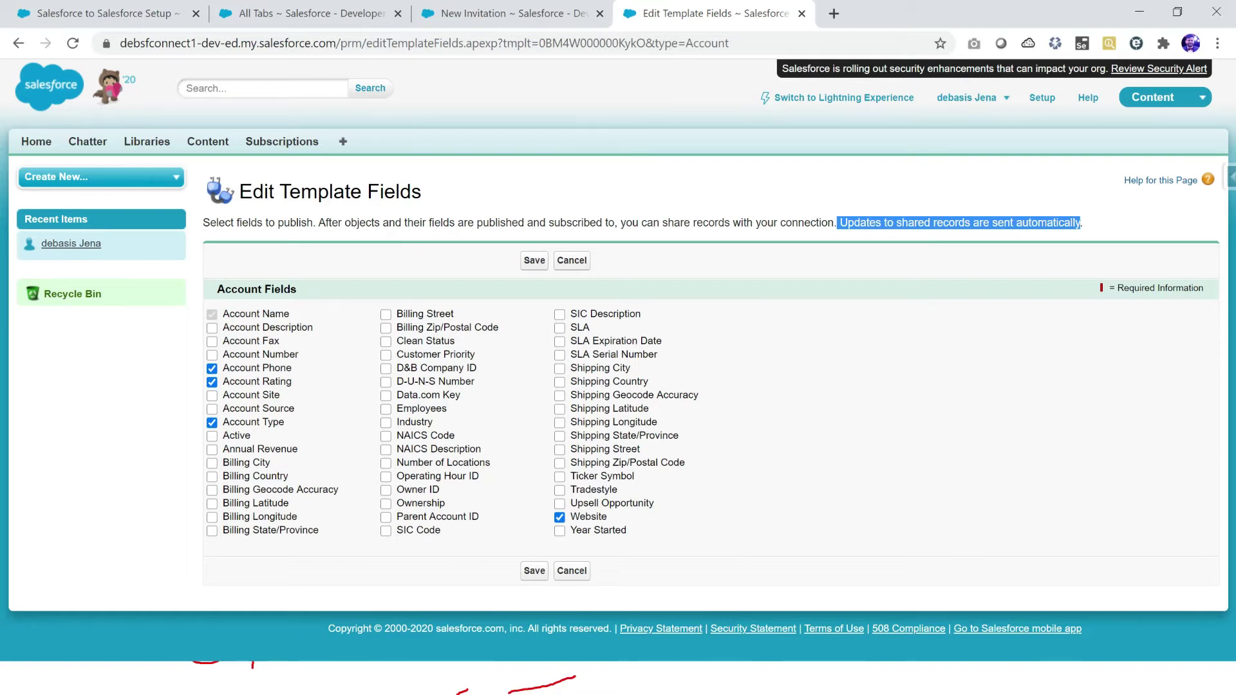
click(535, 260)
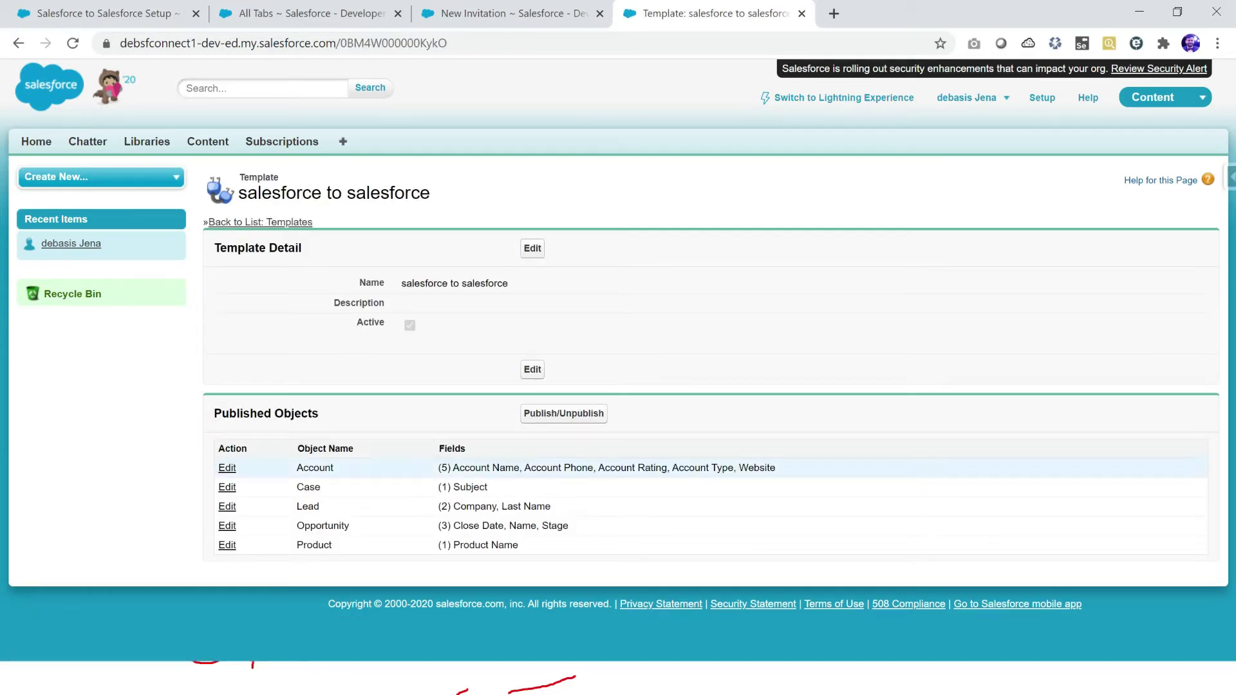
click(227, 488)
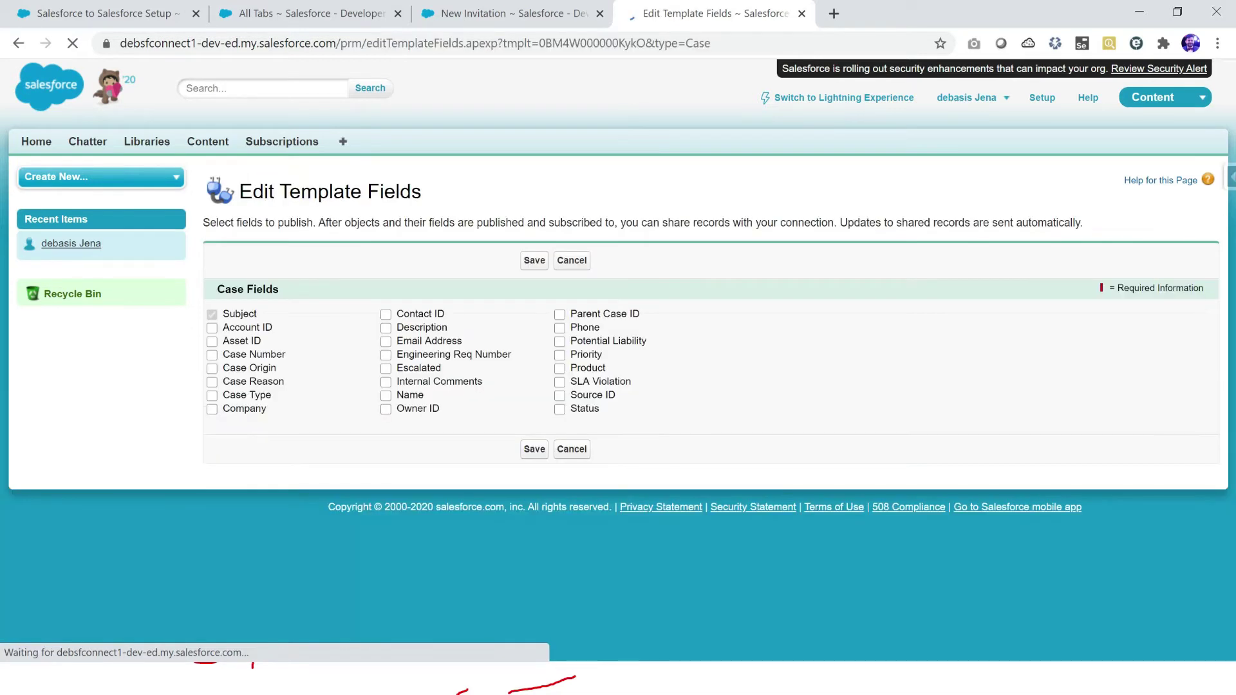
Step: Publish Case Number, Case Origin, Case Type, Name and Status for Case and save
click(212, 354)
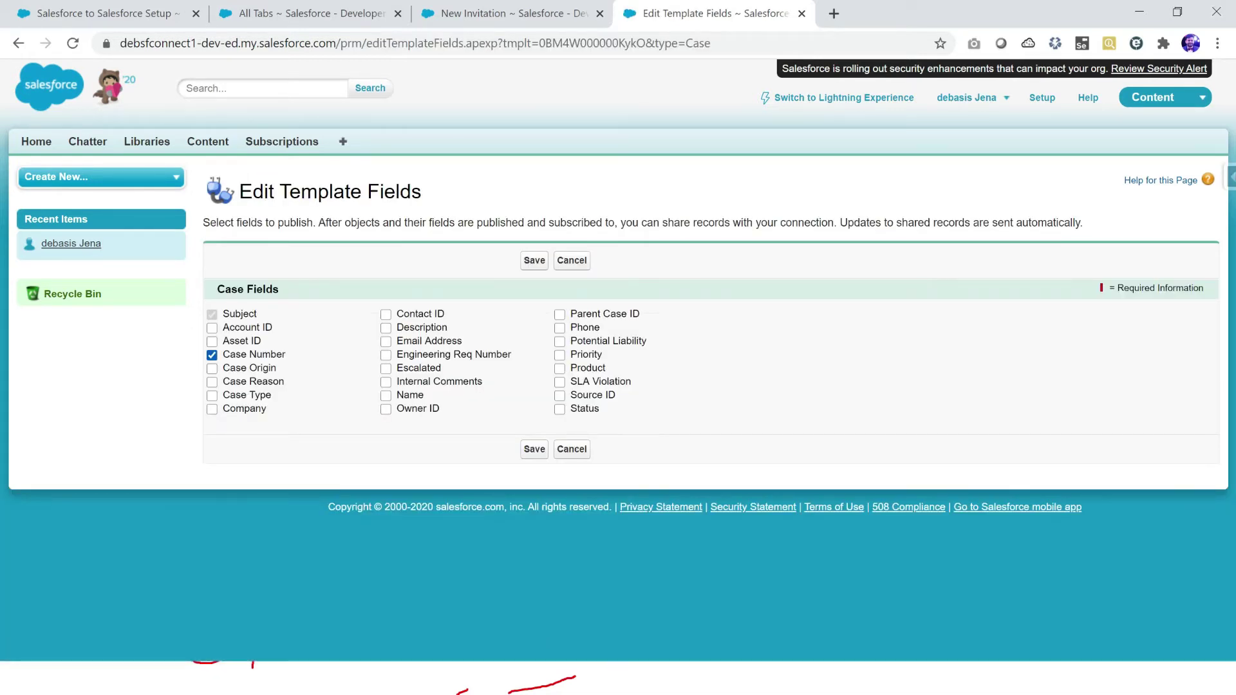
click(212, 355)
click(212, 368)
click(212, 355)
click(212, 395)
click(385, 396)
click(559, 409)
click(534, 450)
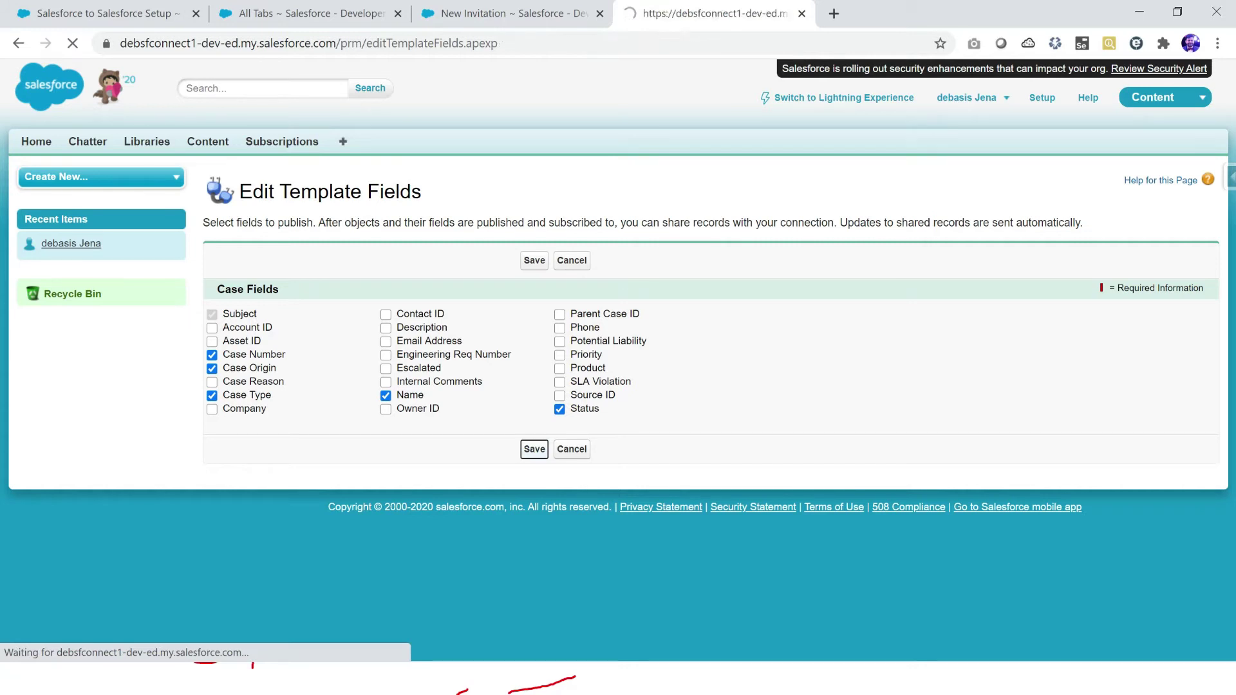
click(226, 506)
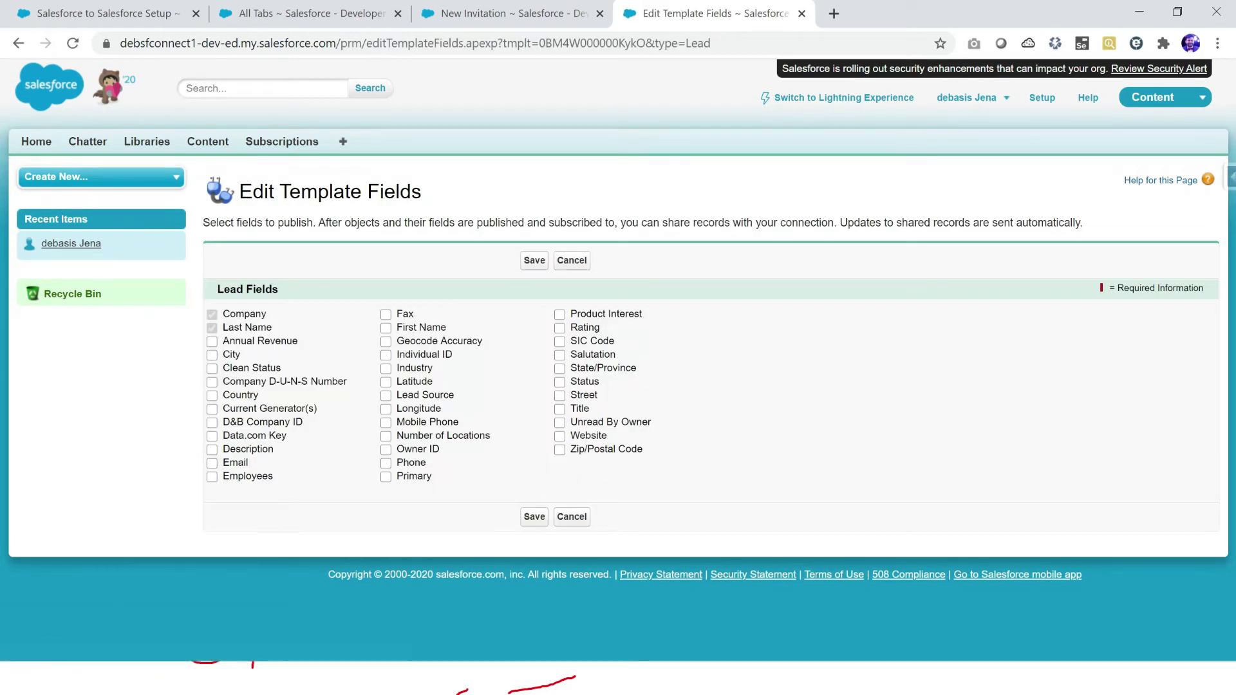
Step: Publish the Lead fields City, Email, Phone, First Name and Status, and save
click(212, 355)
click(212, 463)
click(386, 462)
click(385, 328)
click(559, 382)
click(534, 517)
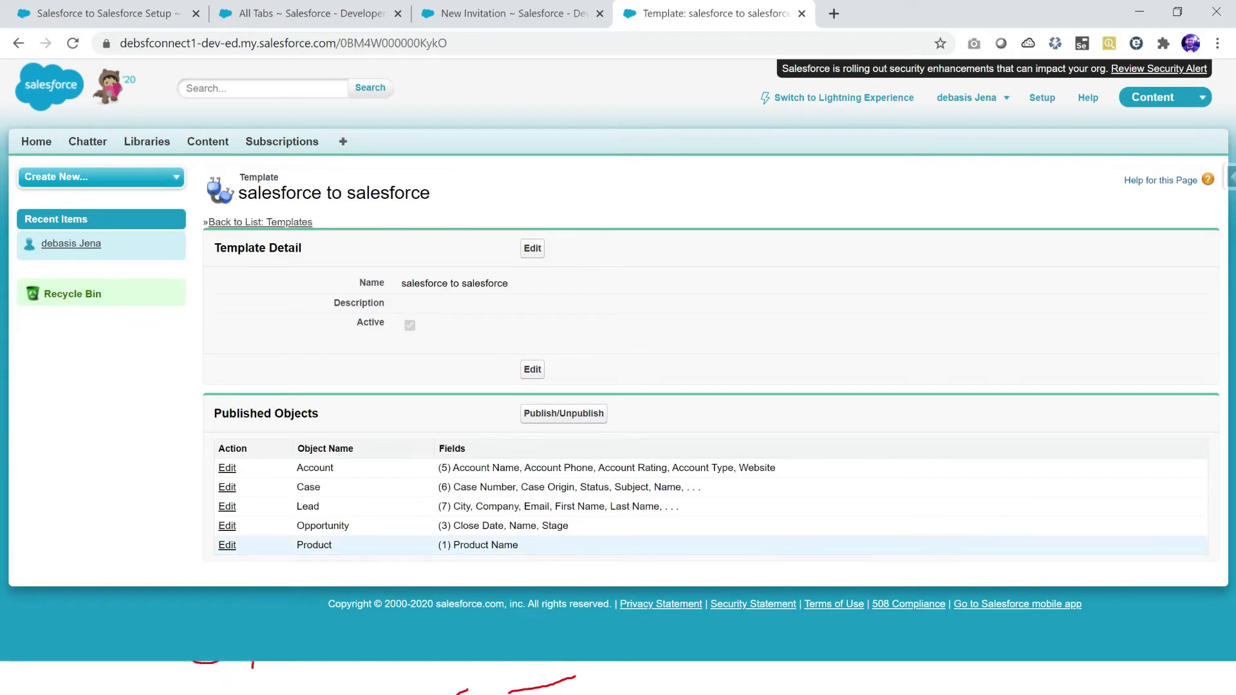
Step: Publish Product's Active, Product Family, Product Code, Product SKU and Display URL fields, and save
click(227, 546)
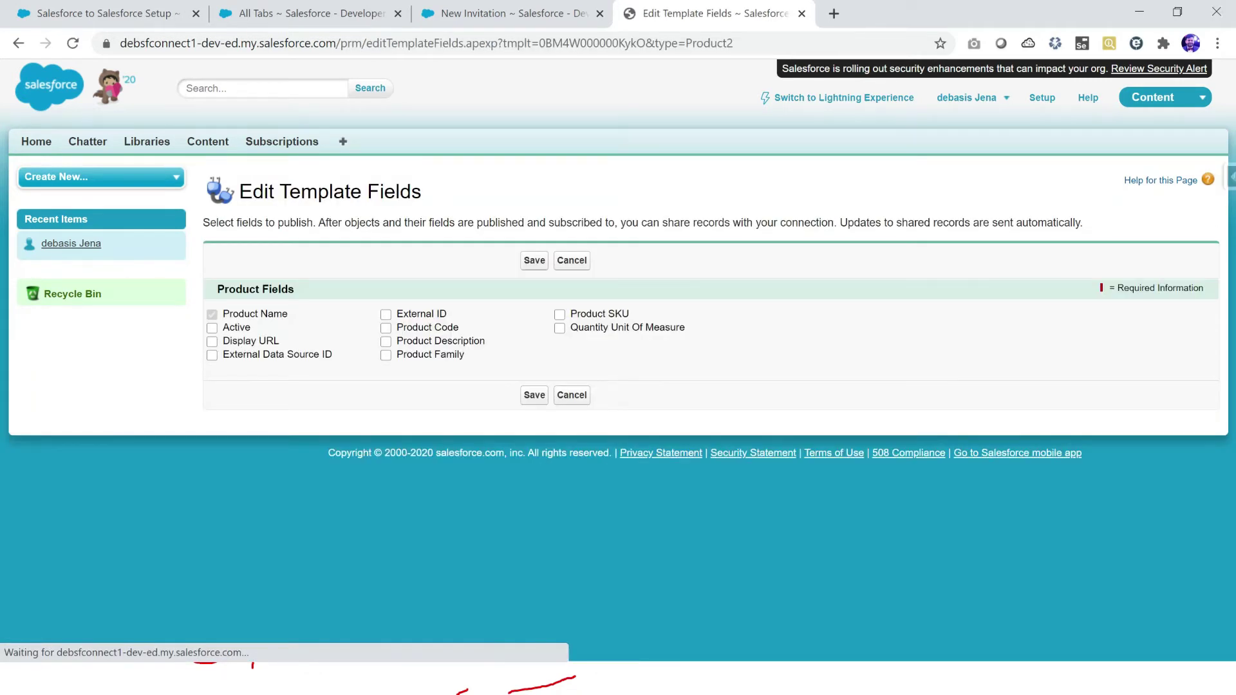
click(212, 328)
click(385, 354)
click(386, 328)
click(559, 315)
click(212, 341)
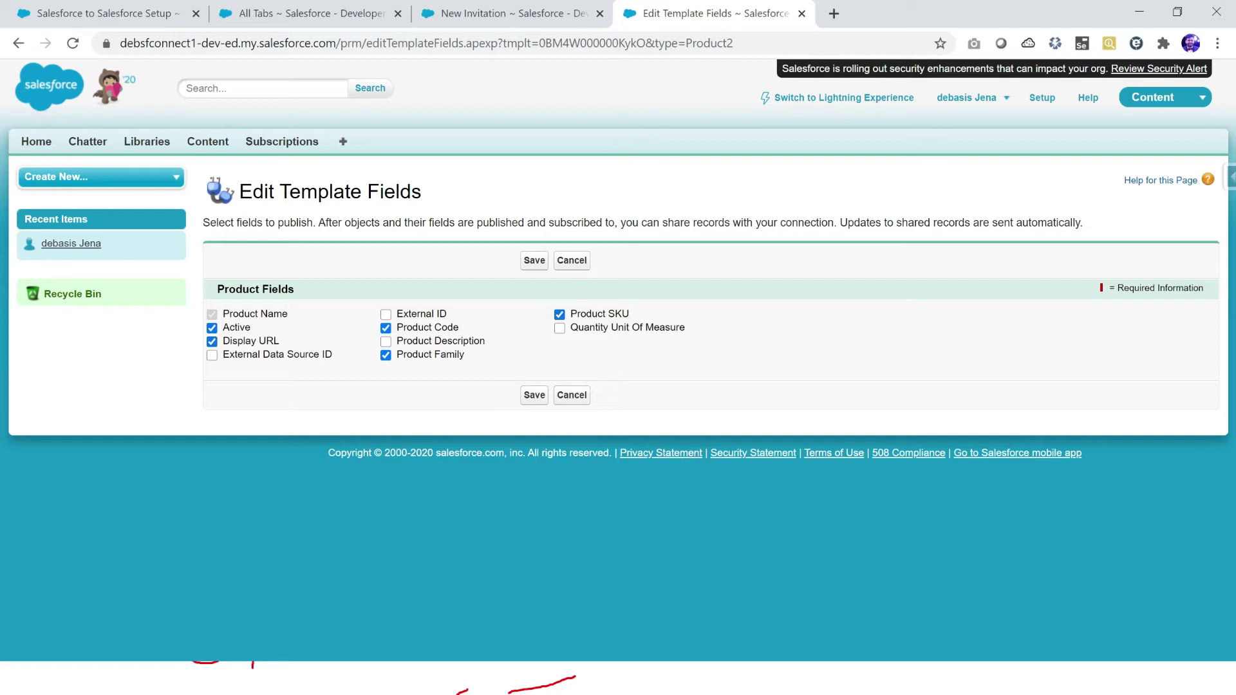
click(534, 260)
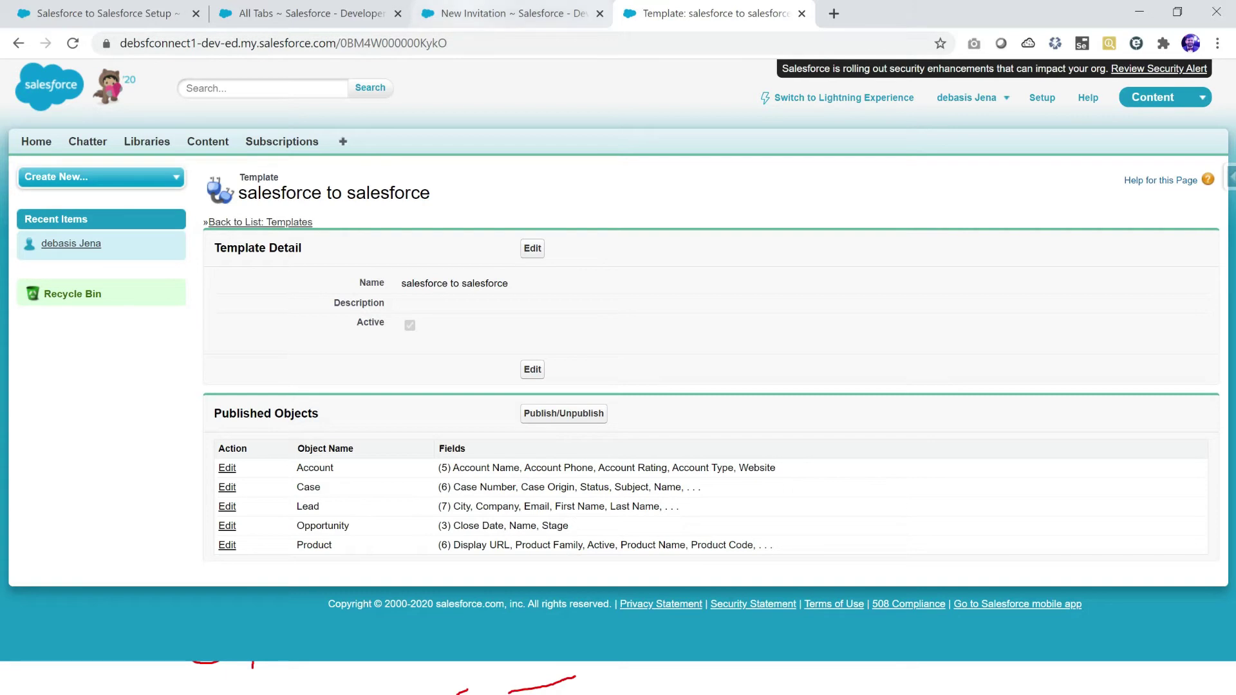
Step: Cancel the new invitation, review the Templates list, and return to the Connections list
click(509, 13)
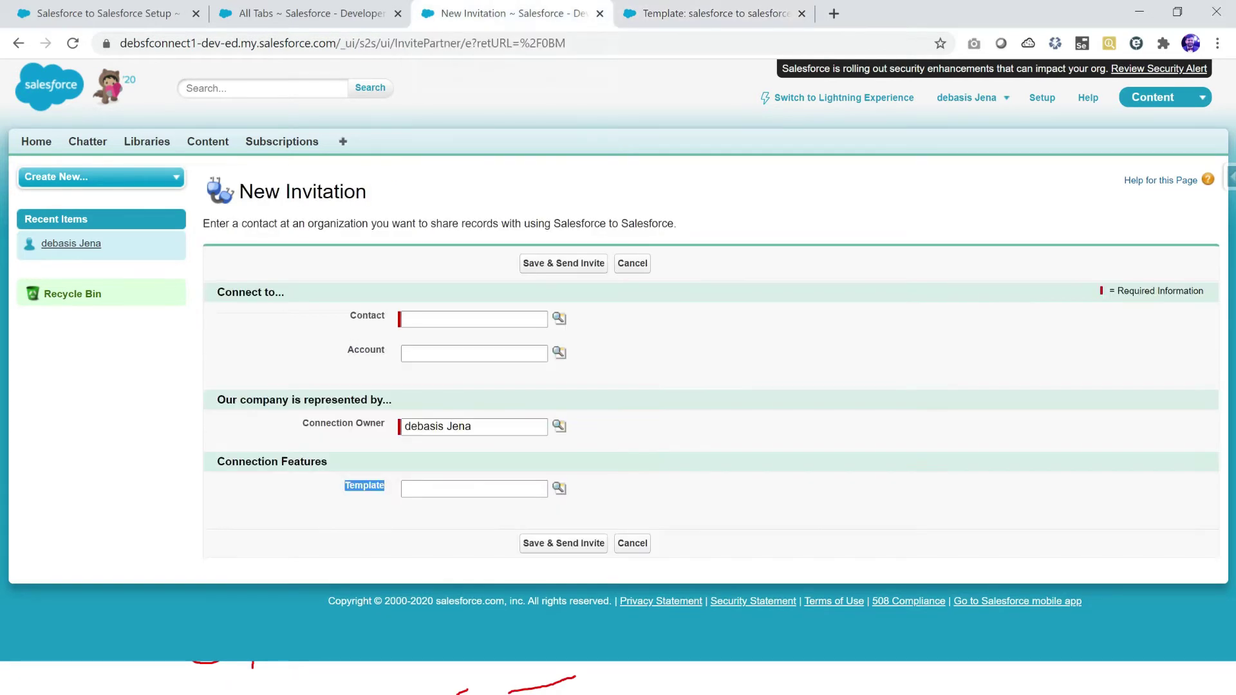
click(632, 264)
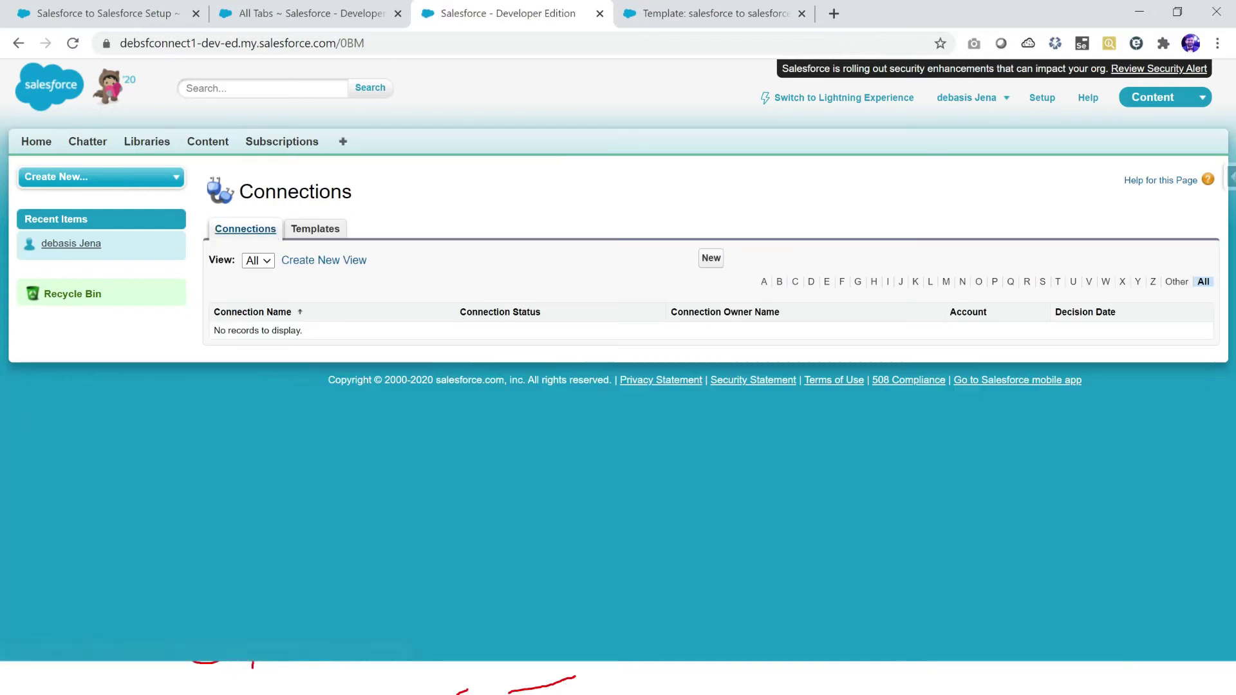
click(314, 229)
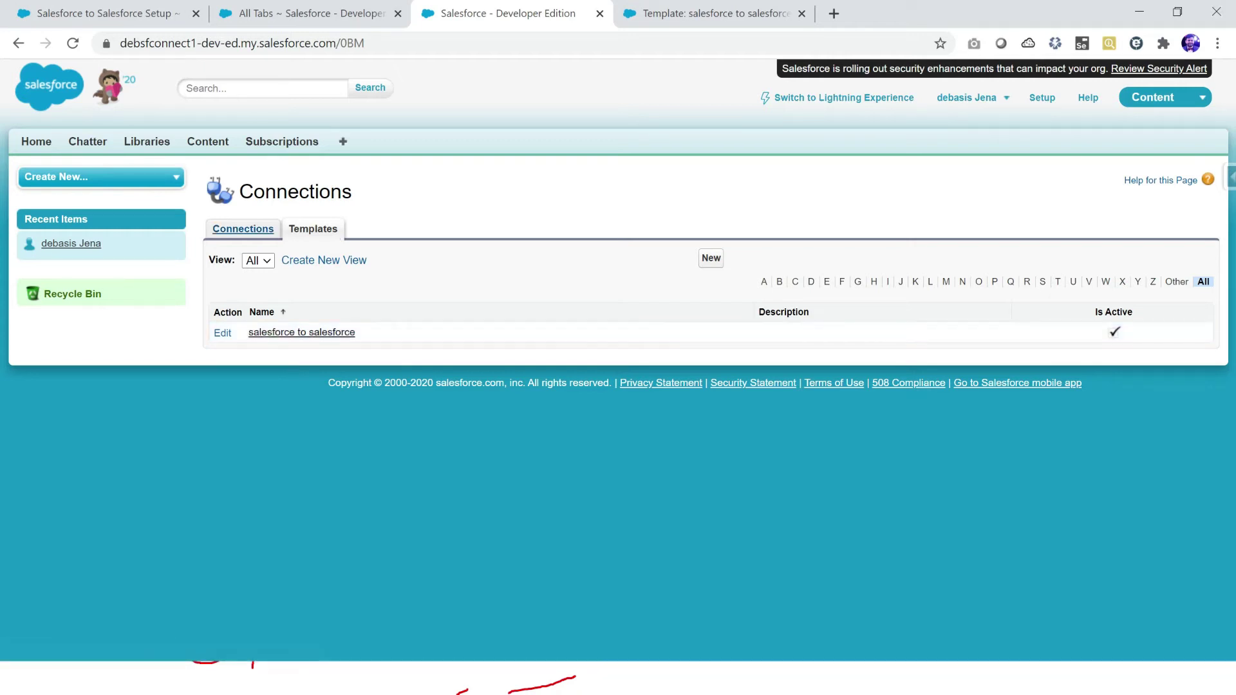
click(245, 229)
key(alt+Tab)
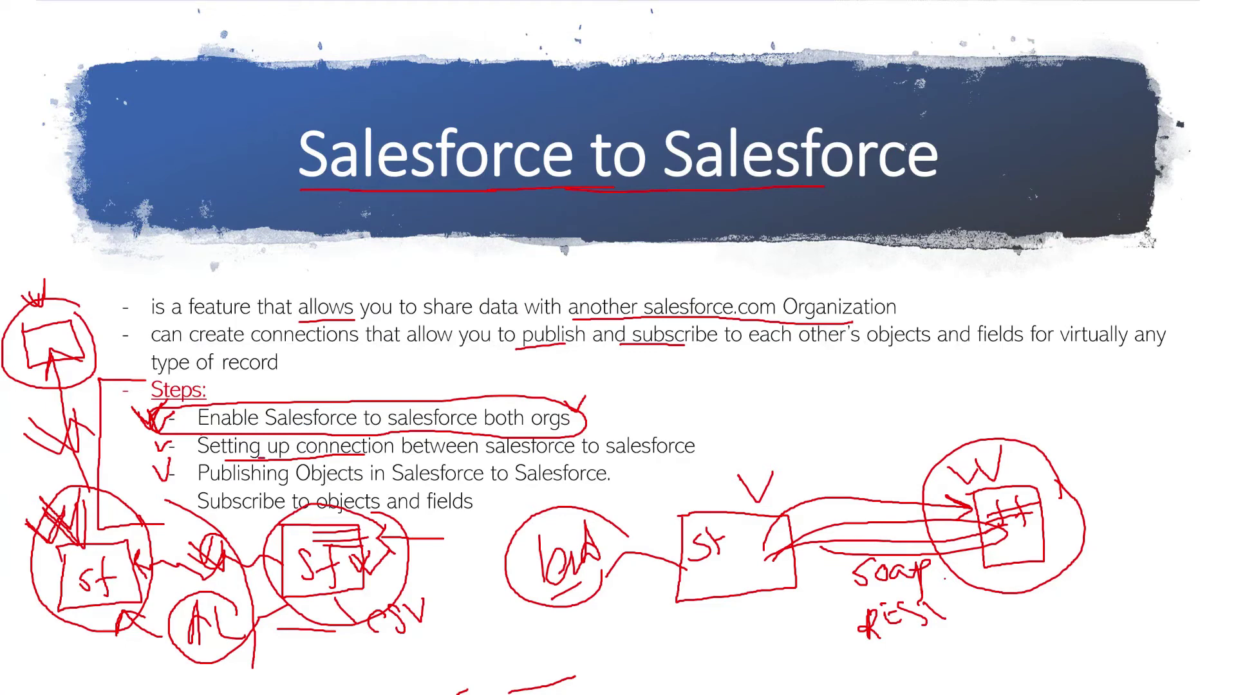
Step: Start a new connection invitation and highlight its Contact field
key(alt+Tab)
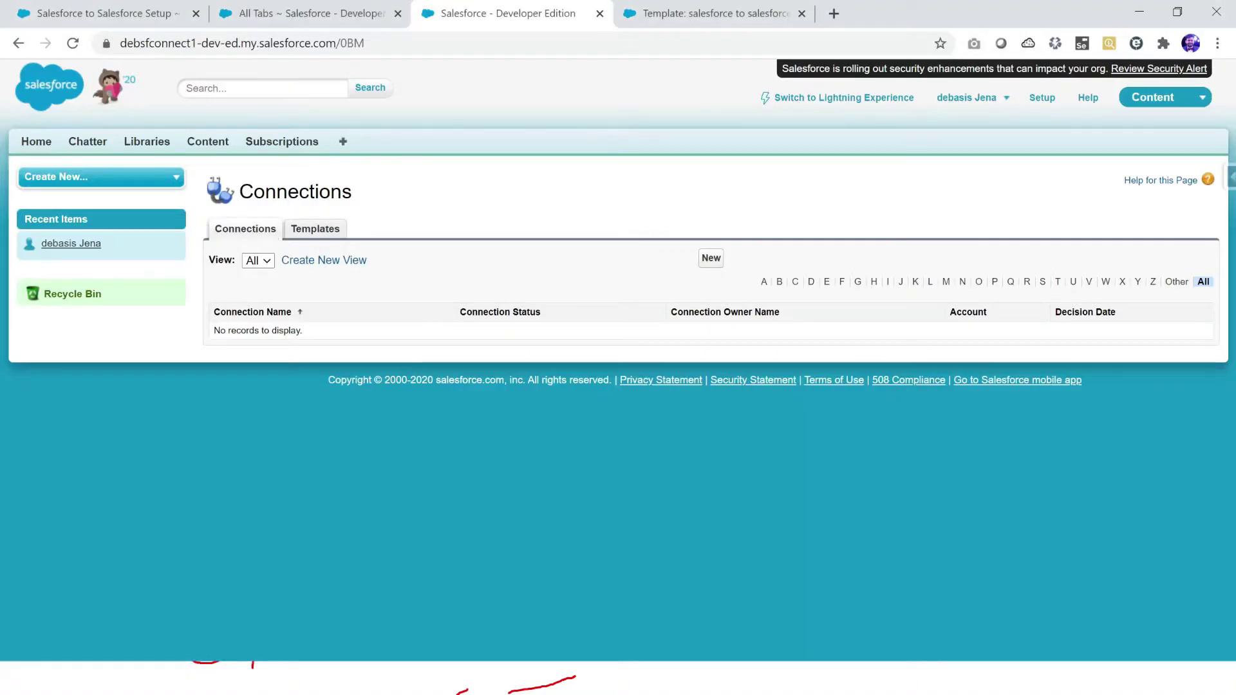
click(711, 258)
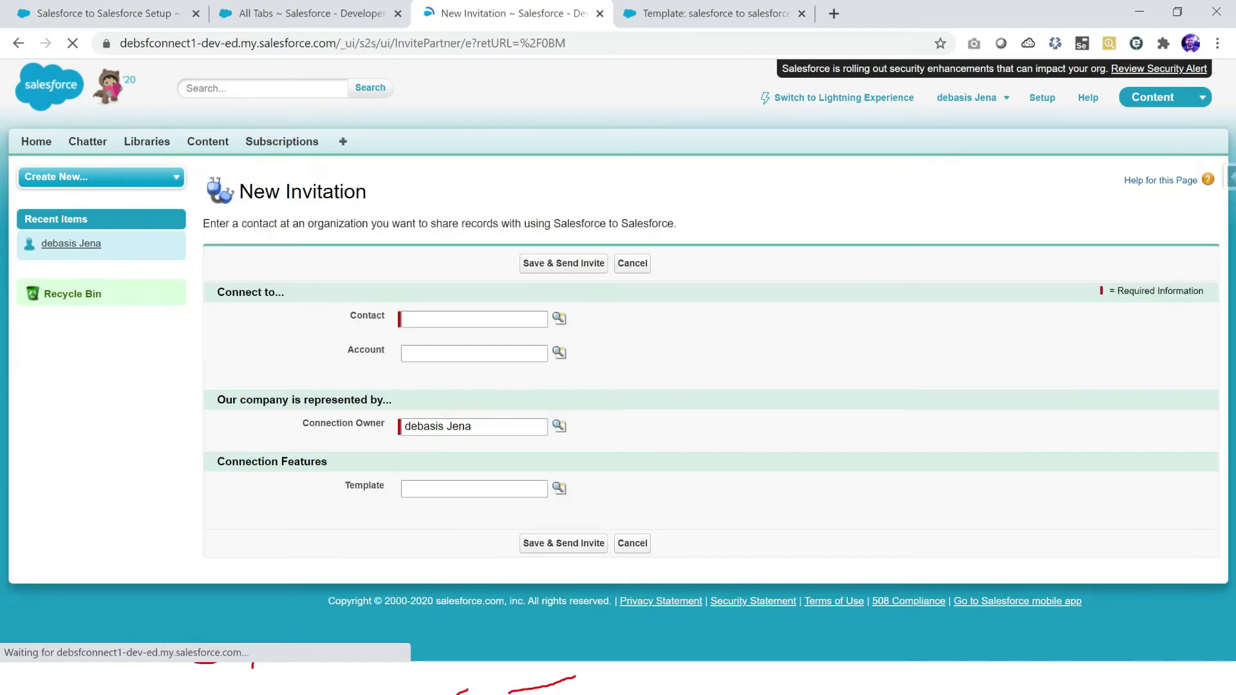
double_click(367, 315)
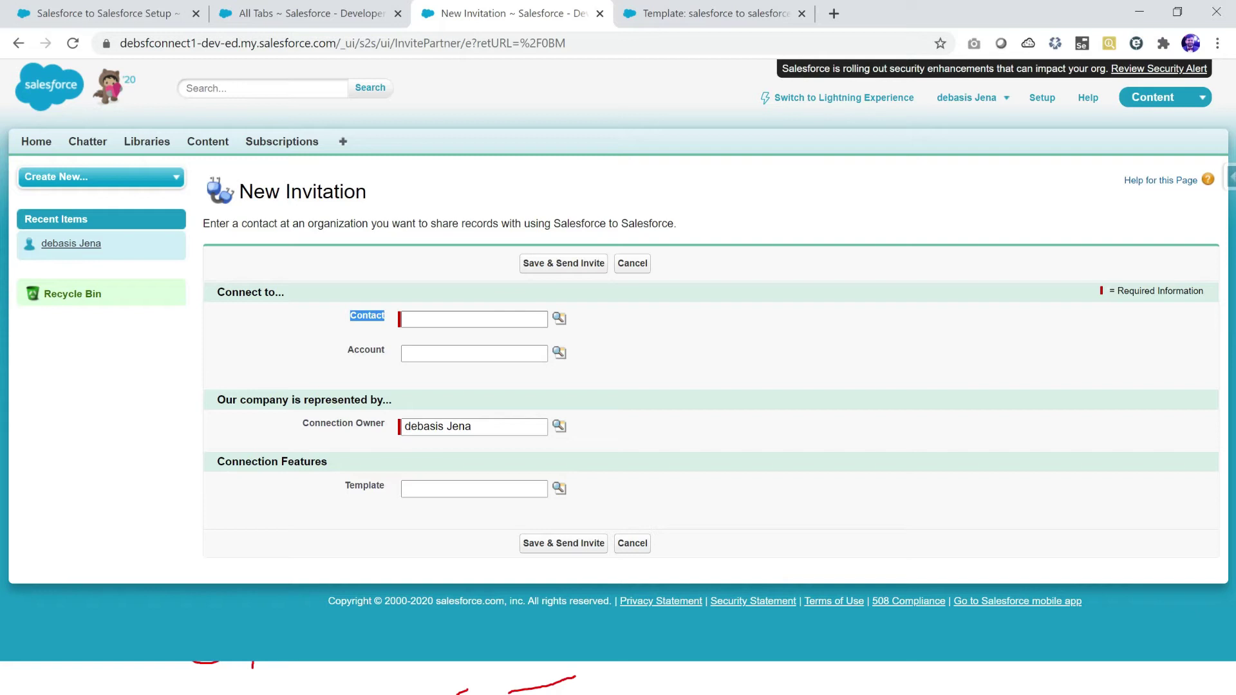
Step: Ink and underline 'contact' beside the slide diagram, then return to the Salesforce to Salesforce Setup page
key(alt+Tab)
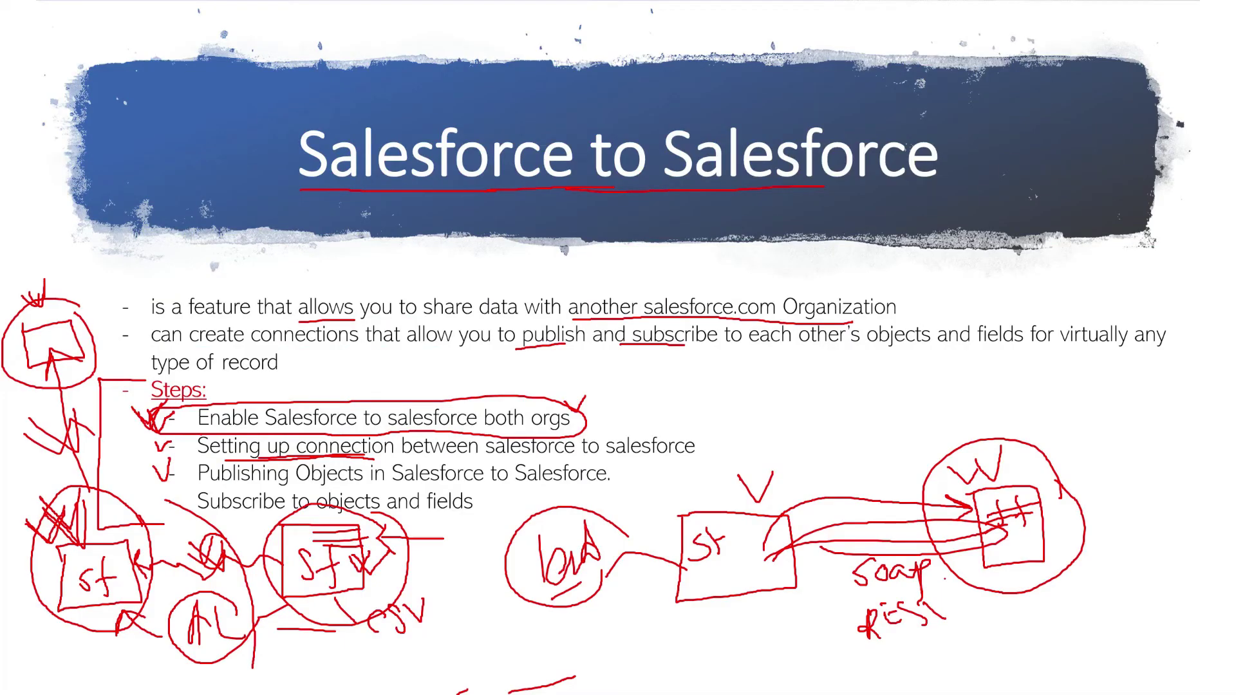
mouse_move(1072, 455)
mouse_down()
mouse_move(1100, 443)
mouse_move(1119, 453)
mouse_move(1116, 442)
mouse_up()
mouse_move(1137, 437)
mouse_down()
mouse_move(1125, 437)
mouse_move(1140, 450)
mouse_move(1157, 433)
mouse_up()
mouse_move(1086, 477)
mouse_down()
mouse_move(1136, 461)
mouse_move(1131, 494)
mouse_move(1149, 472)
mouse_move(1188, 463)
mouse_up()
key(alt+Tab)
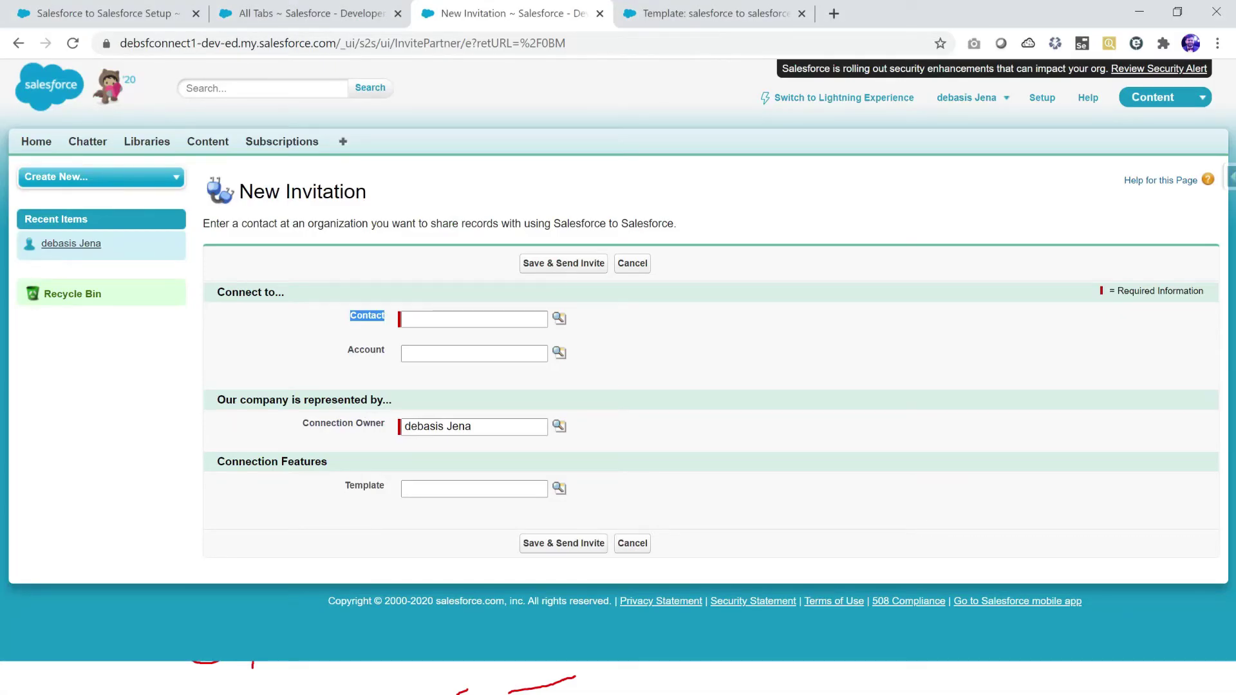
key(ctrl+shift+Tab)
key(ctrl+shift+Tab)
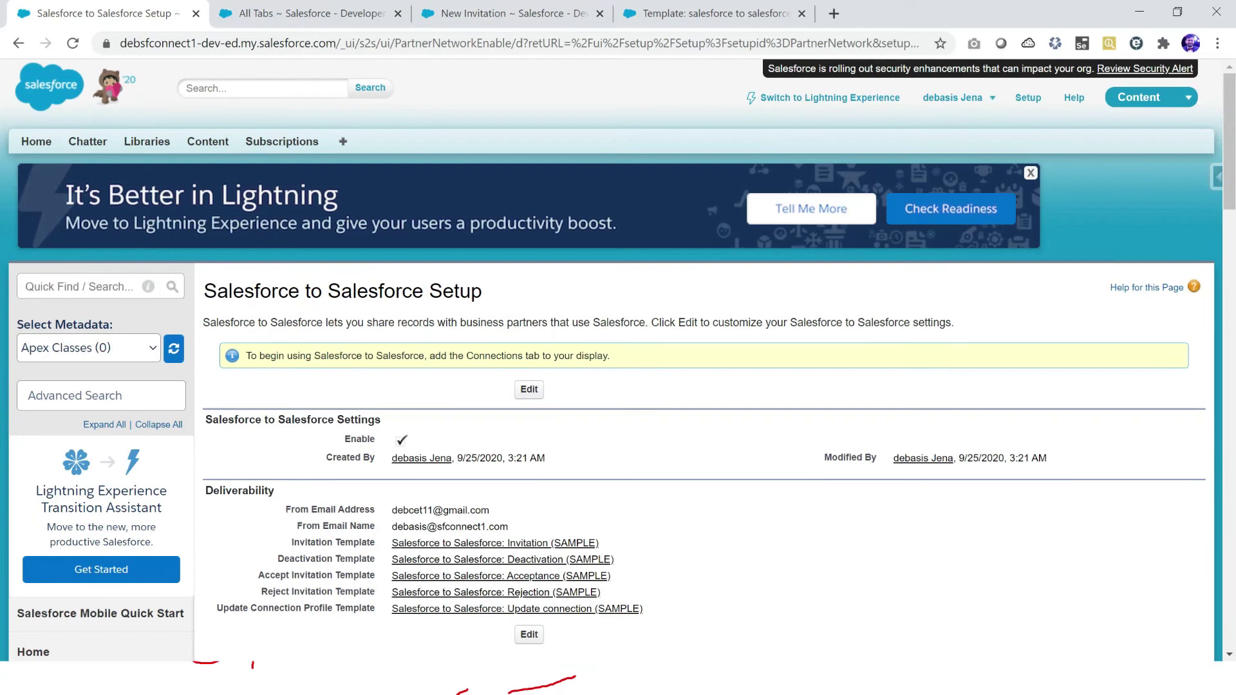
Step: Highlight Invitation Template, circle the contact Email note on the slide, and open All Tabs separately
drag(292, 542, 375, 543)
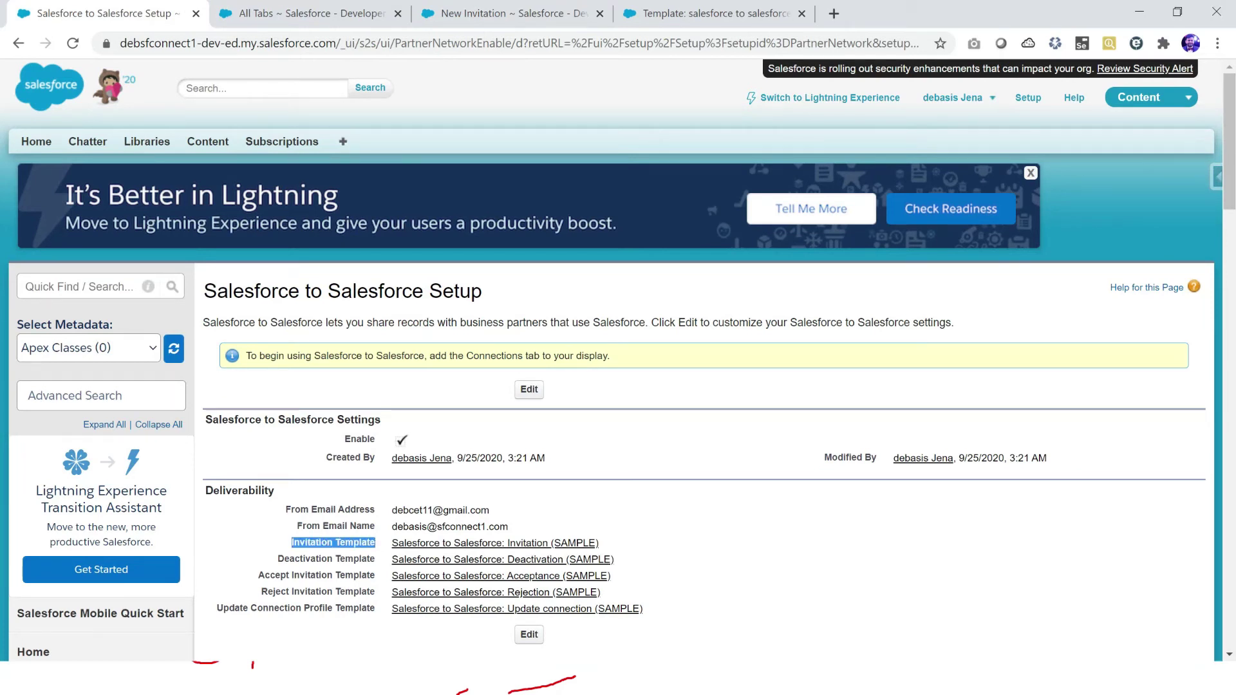
key(alt+Tab)
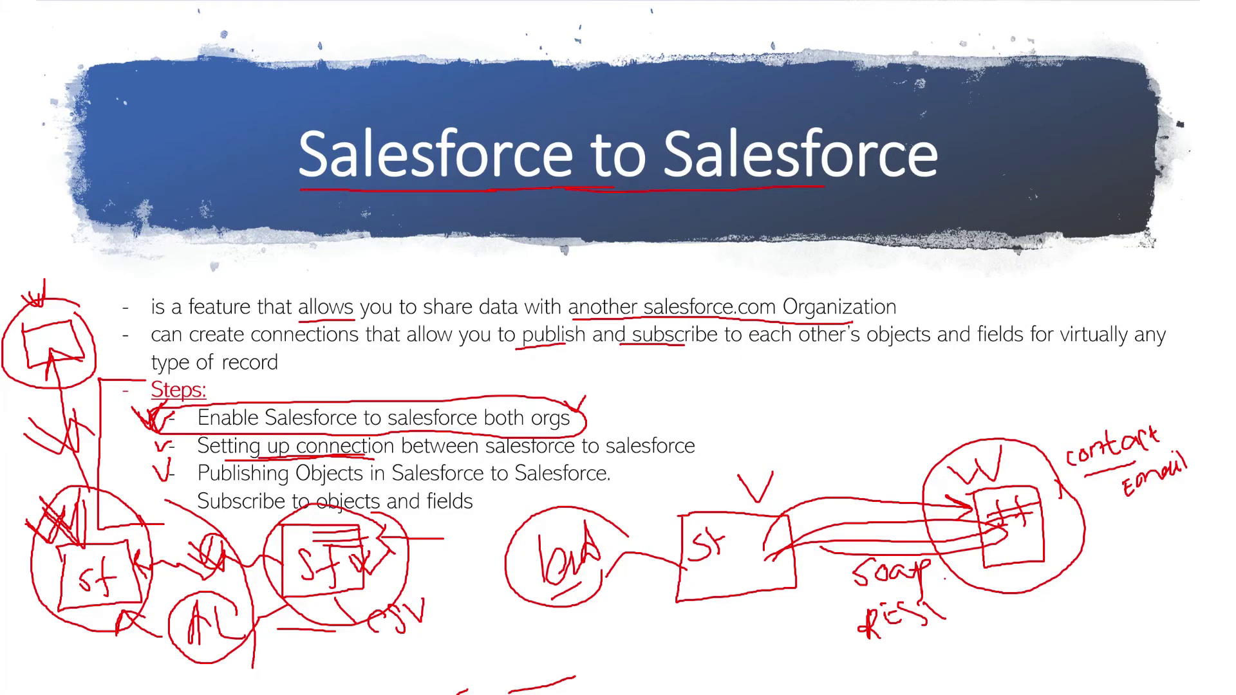
mouse_move(1203, 468)
mouse_down()
mouse_move(1173, 424)
mouse_move(1059, 446)
mouse_move(1133, 520)
mouse_move(1188, 480)
mouse_up()
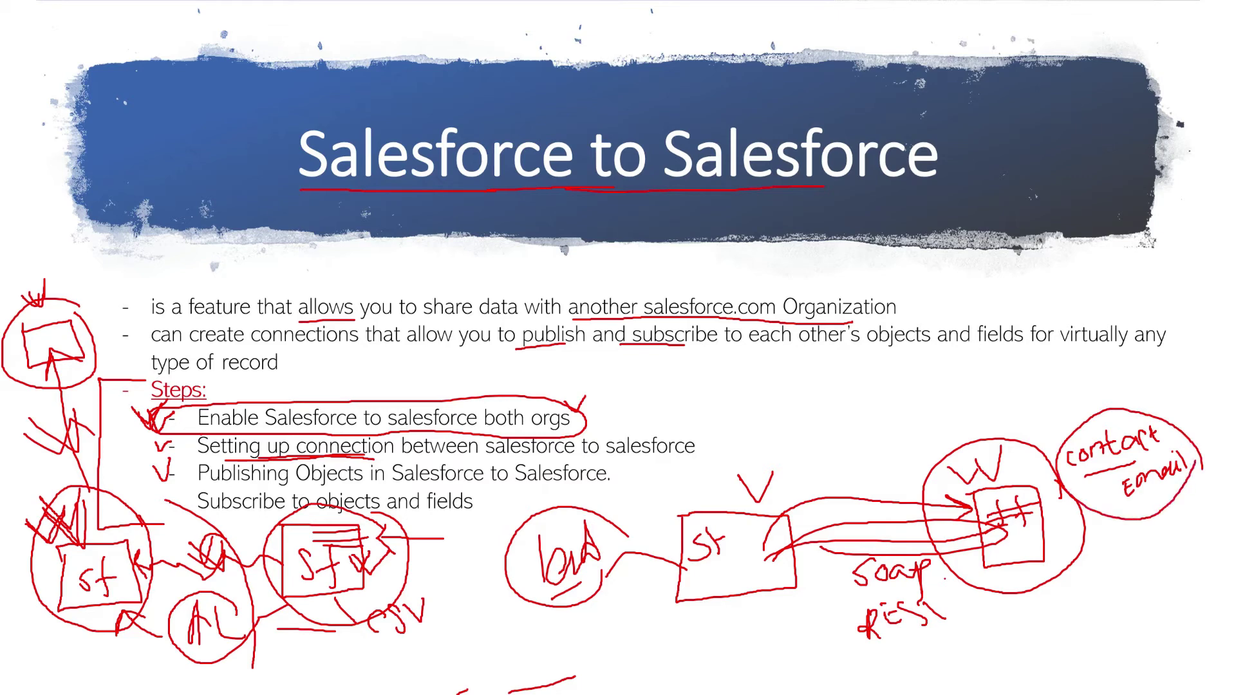
key(alt+Tab)
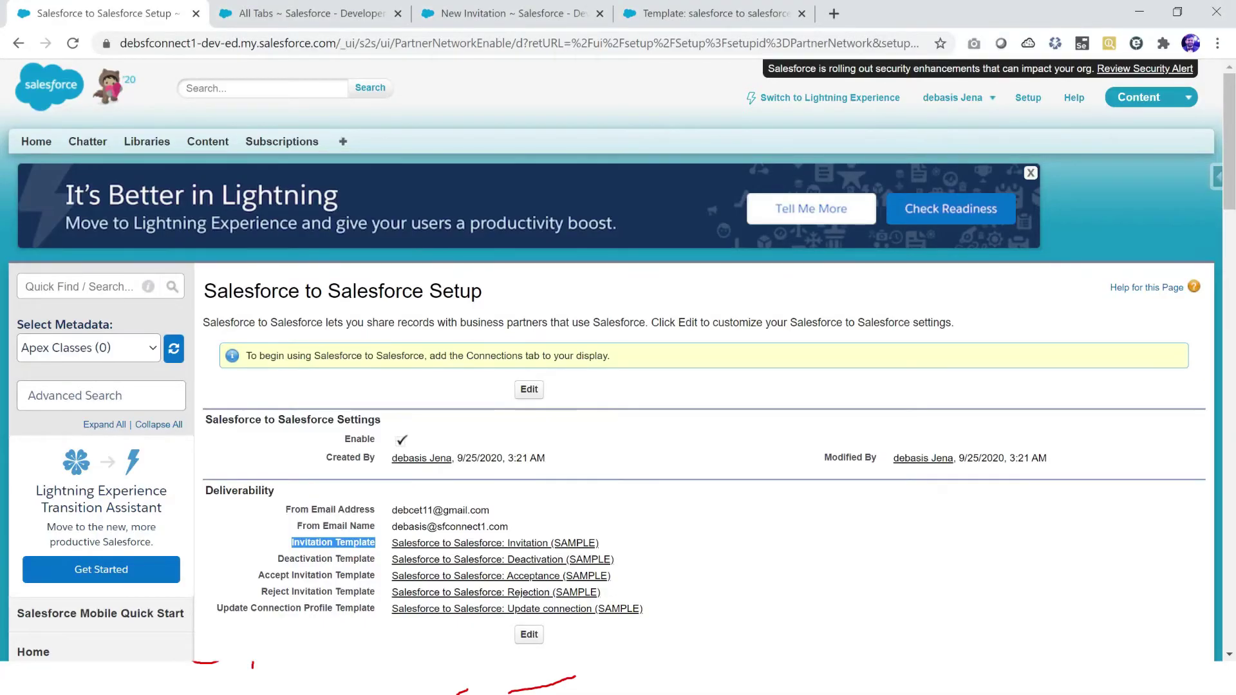
middle_click(343, 141)
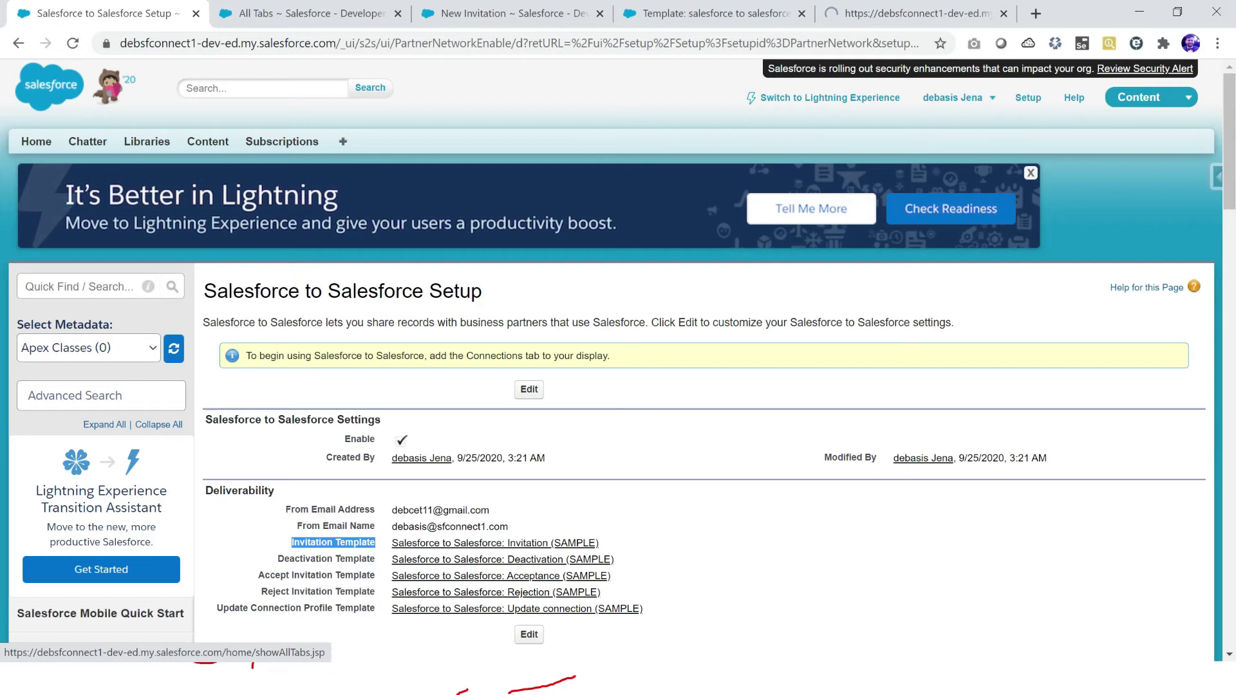
Step: Go to the All Tabs page and open Contacts from the list
key(ctrl+9)
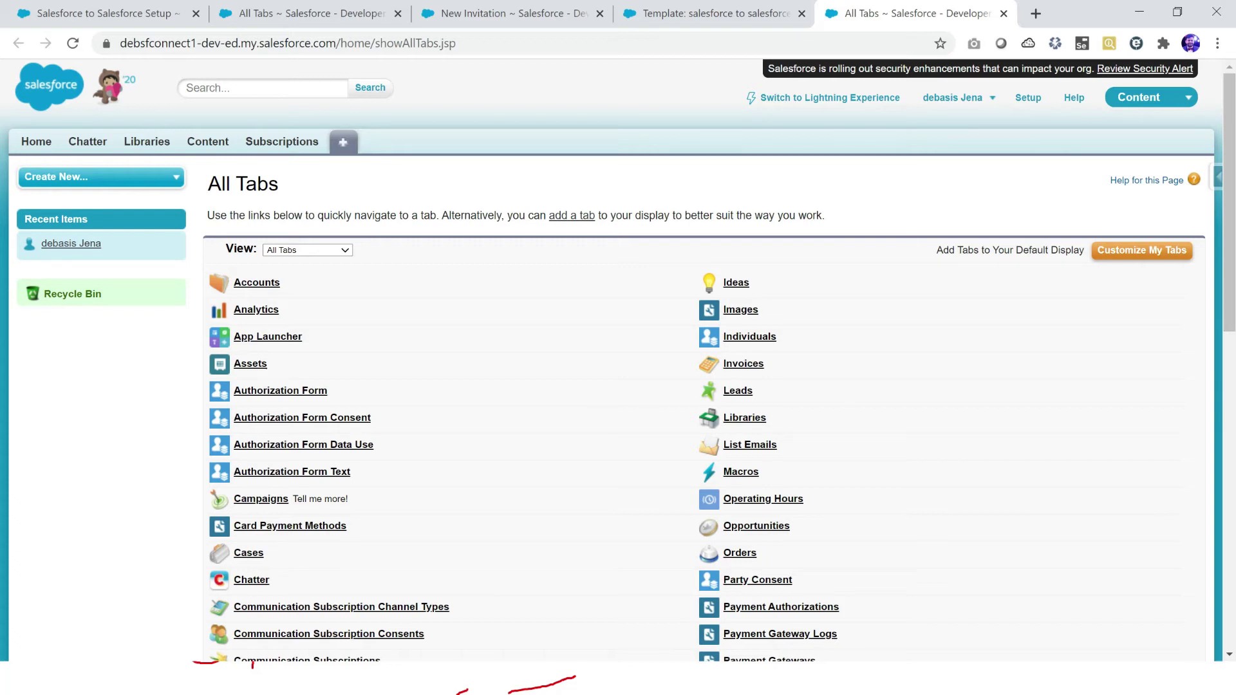
scroll(258, 515, down, 5)
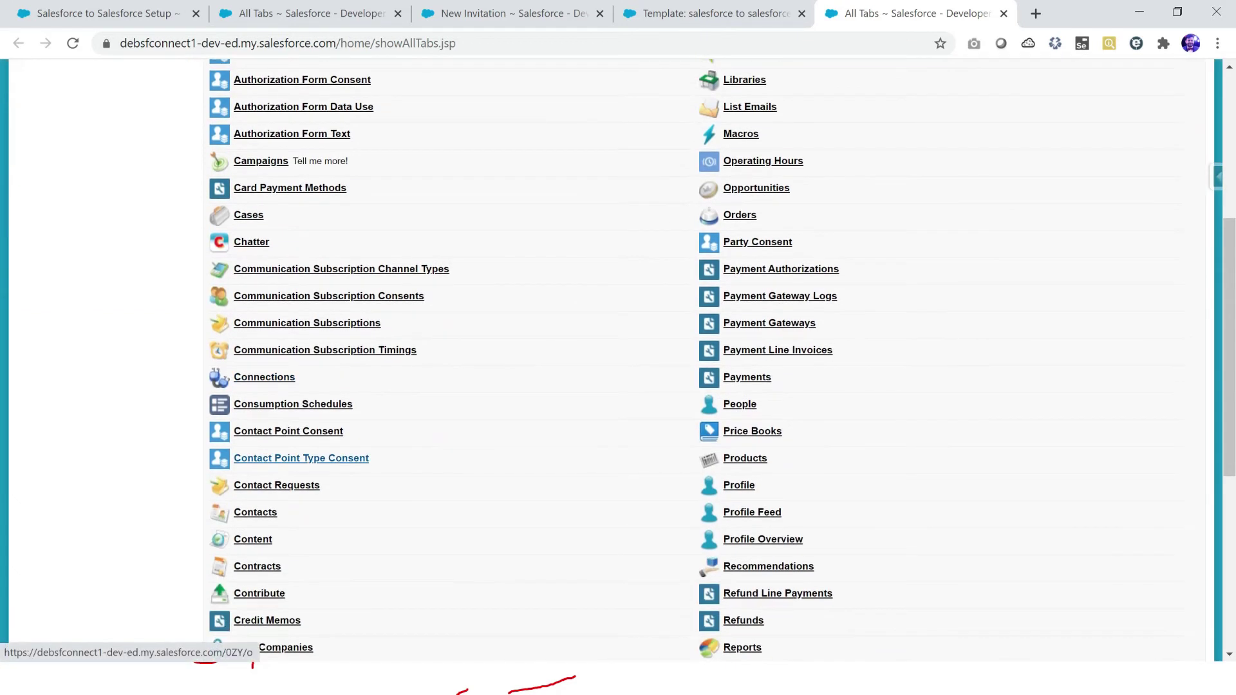
click(254, 512)
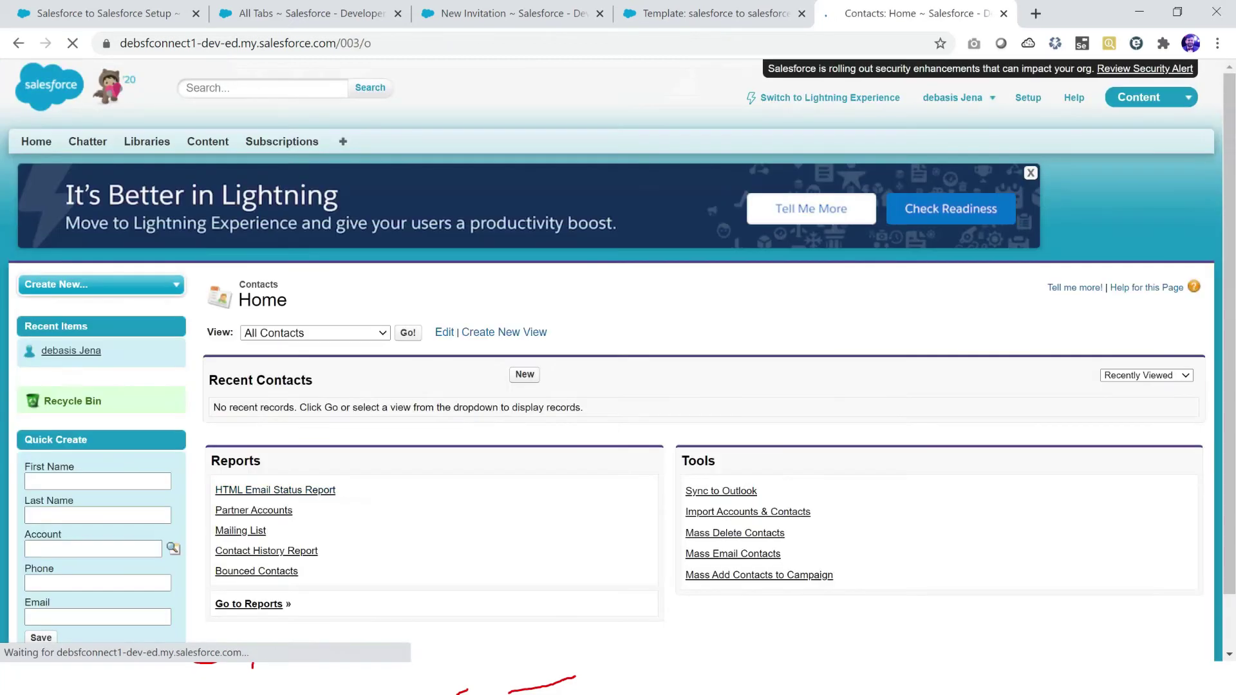
Step: Enter the contact's first and last name on a new contact form
click(525, 374)
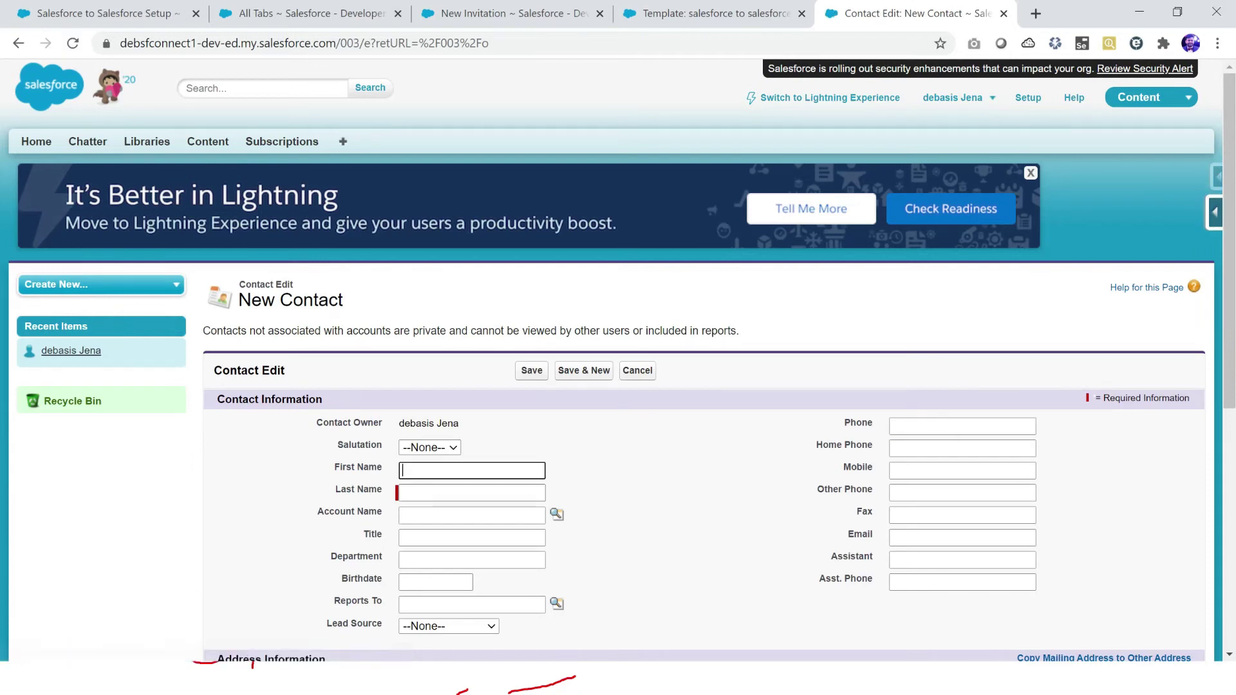
scroll(618, 361, down, 4)
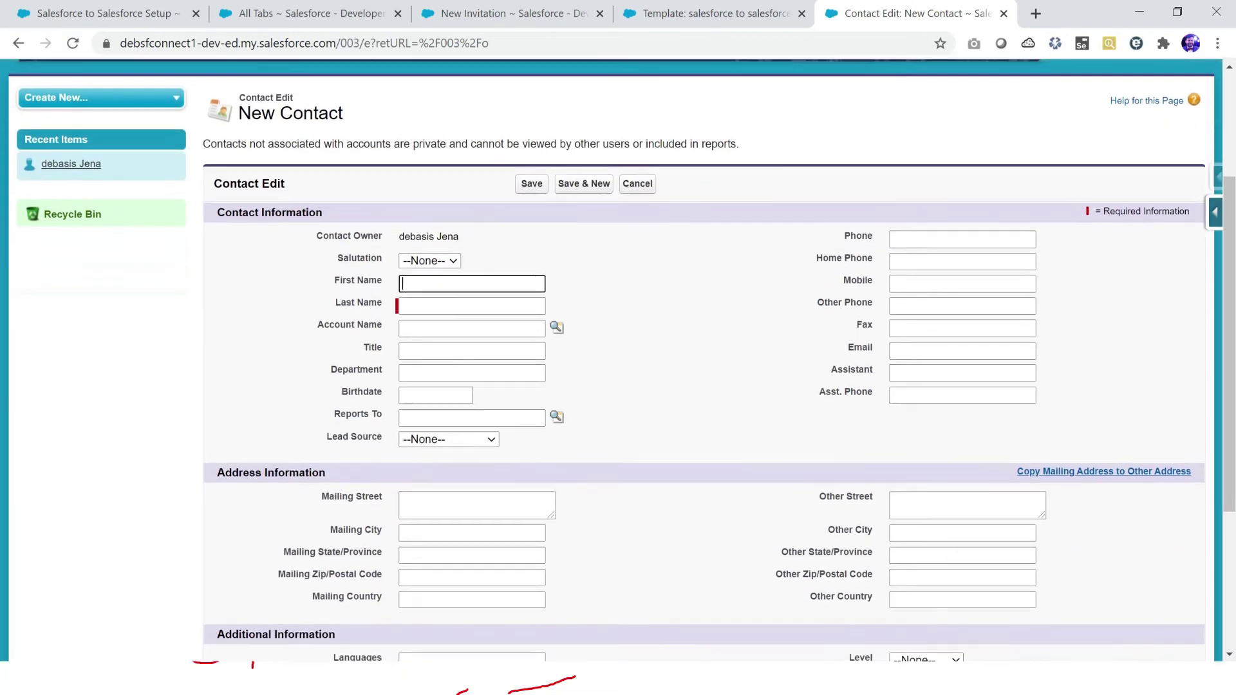
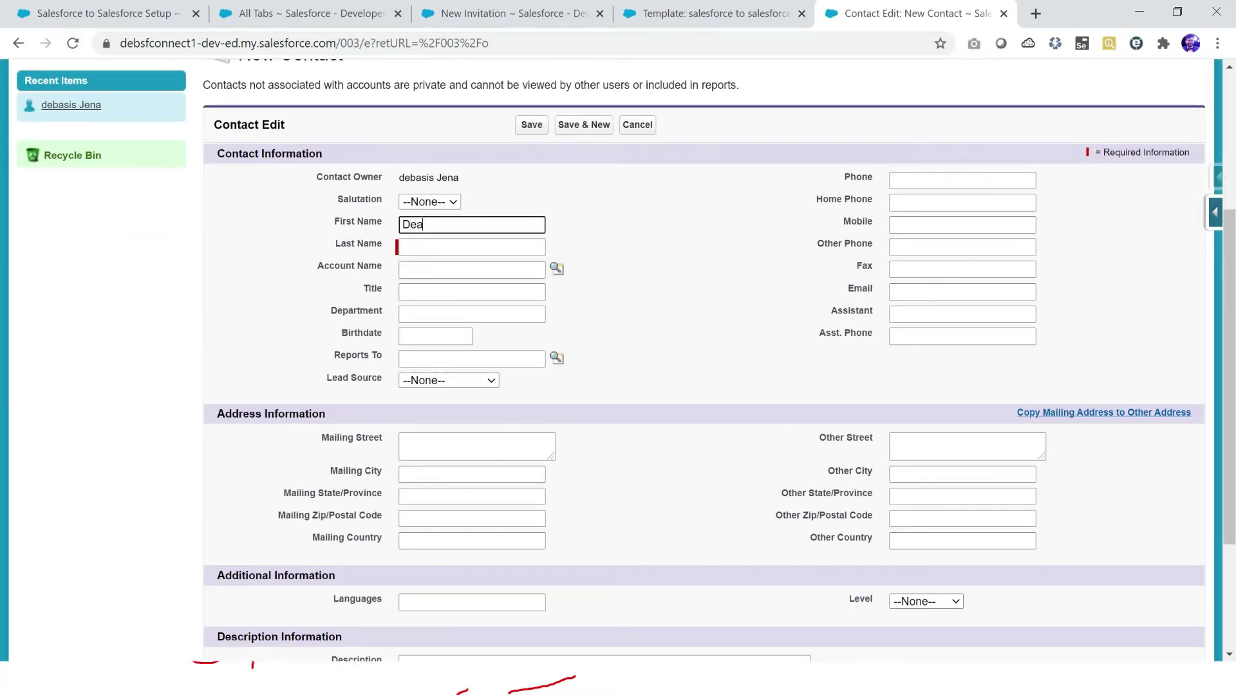
key(Tab)
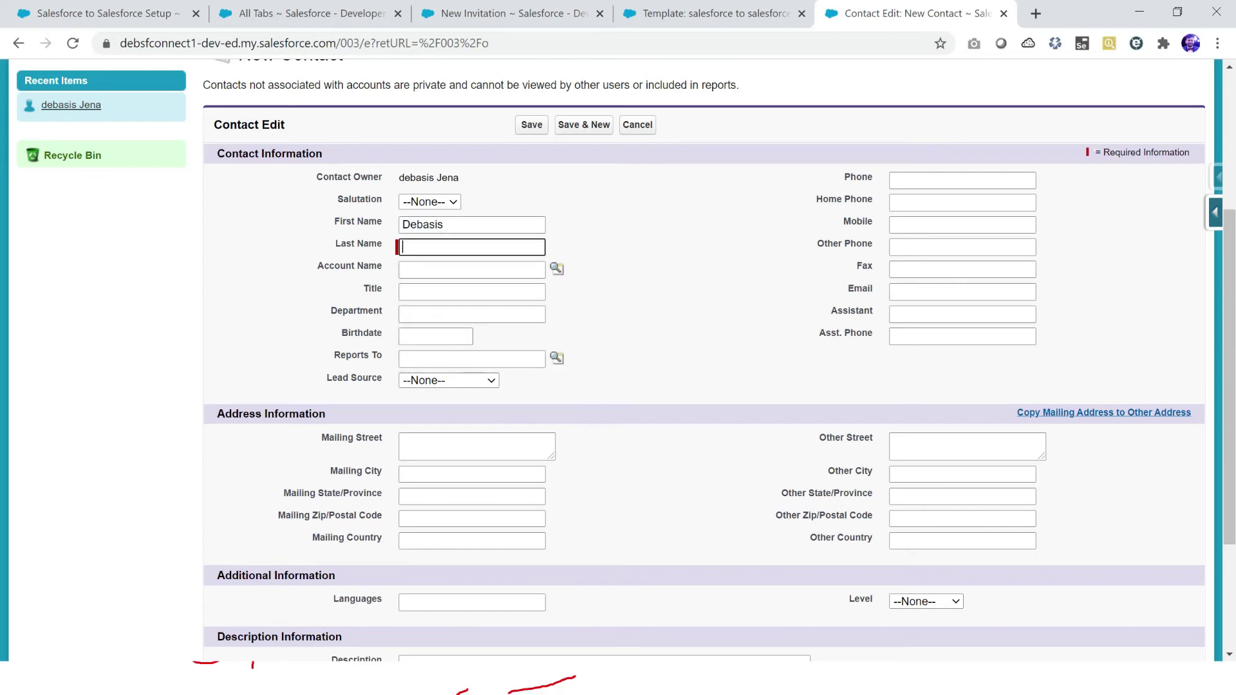
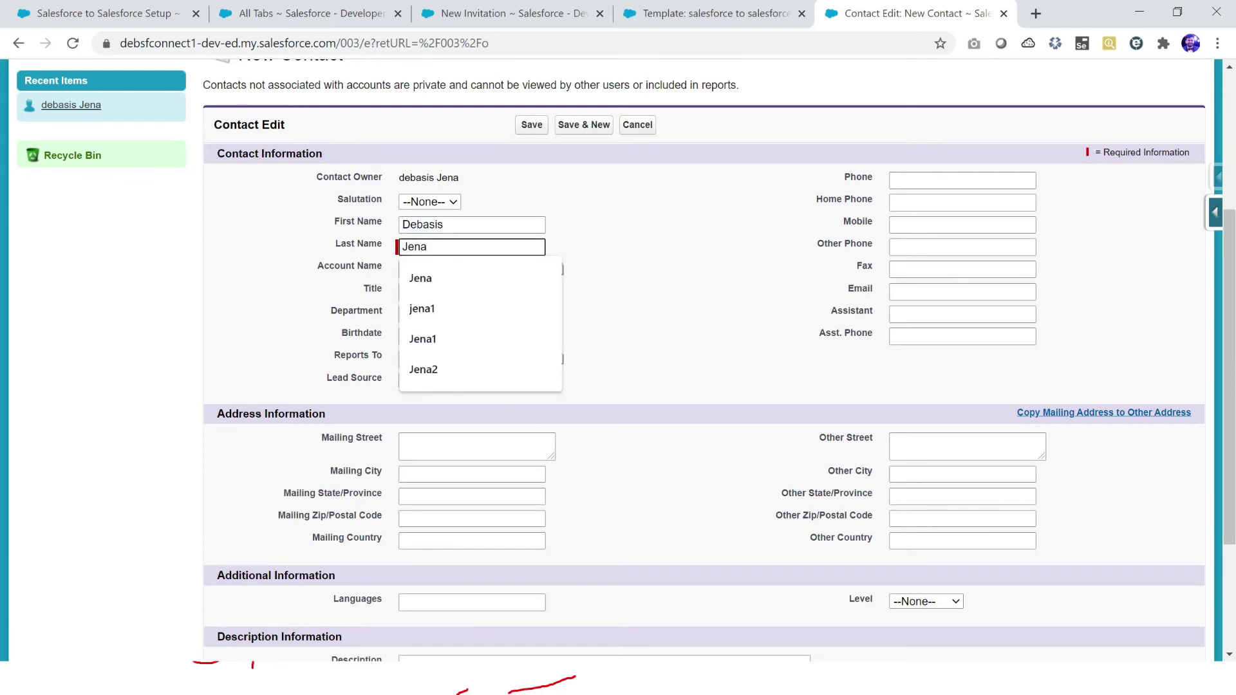
key(Tab)
Step: Autofill the contact's e-mail and mailing address from a saved suggestion, and save the contact
key(ctrl+f)
text(ema)
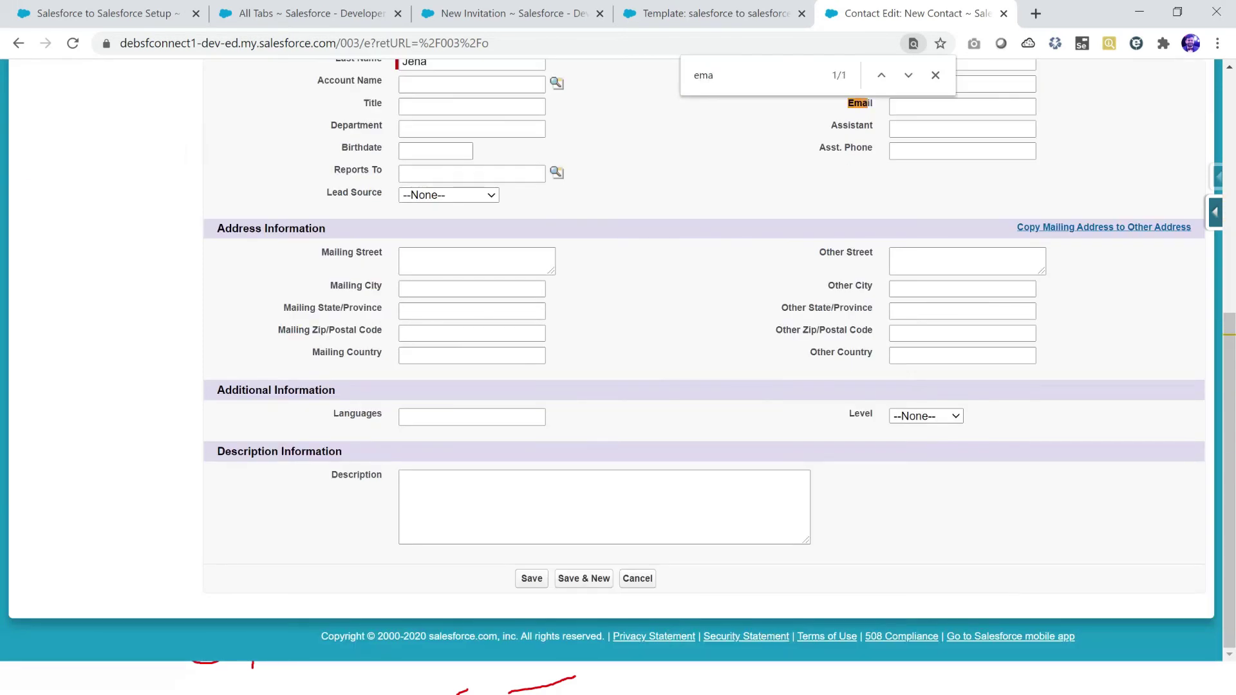
click(962, 106)
key(Escape)
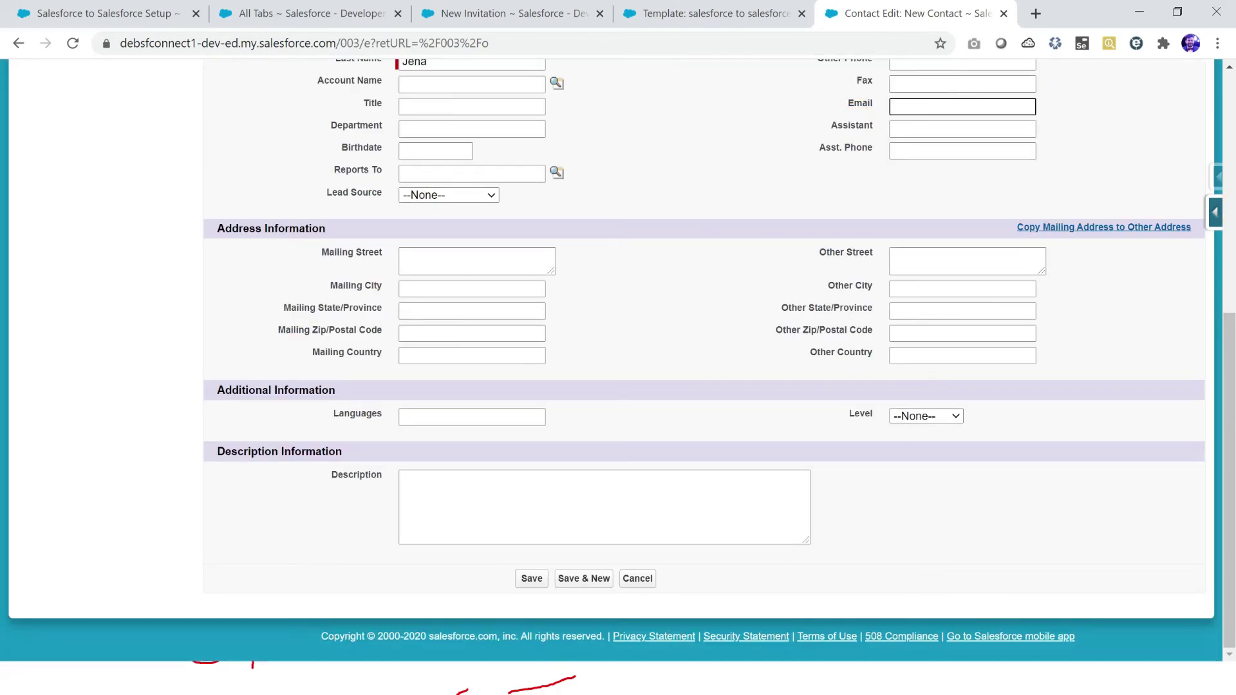
text(d)
key(Down)
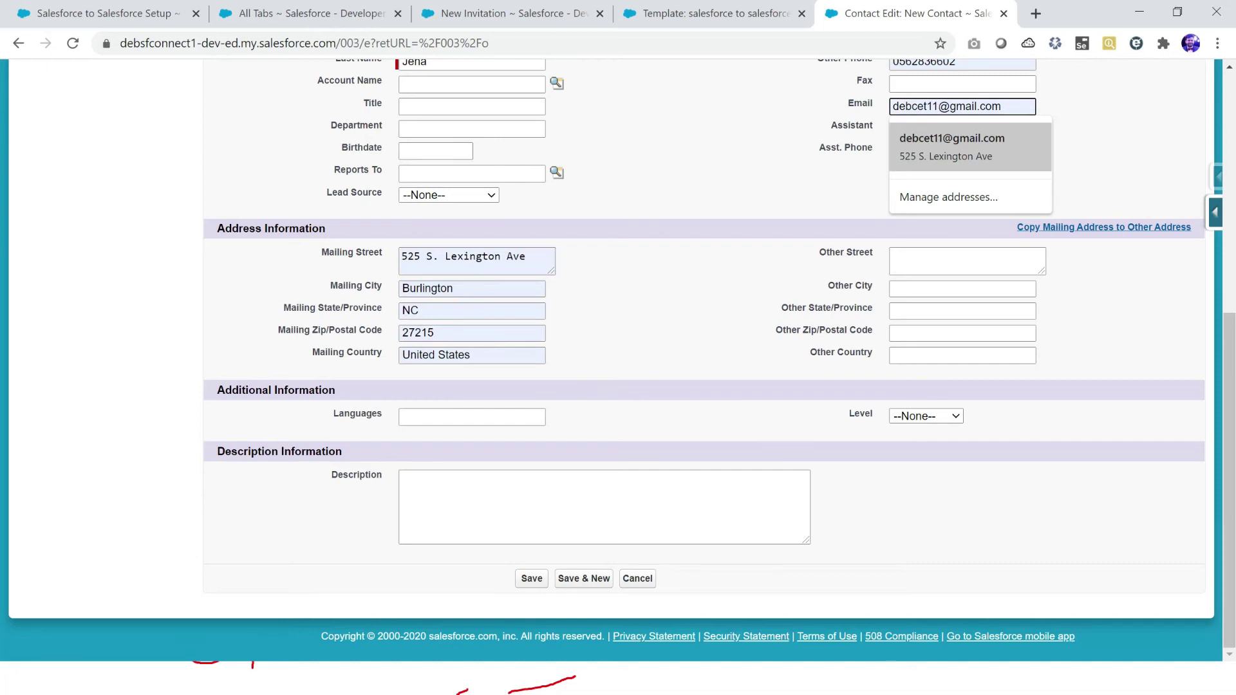
key(Return)
scroll(618, 360, up, 2)
scroll(618, 360, up, 1)
key(Return)
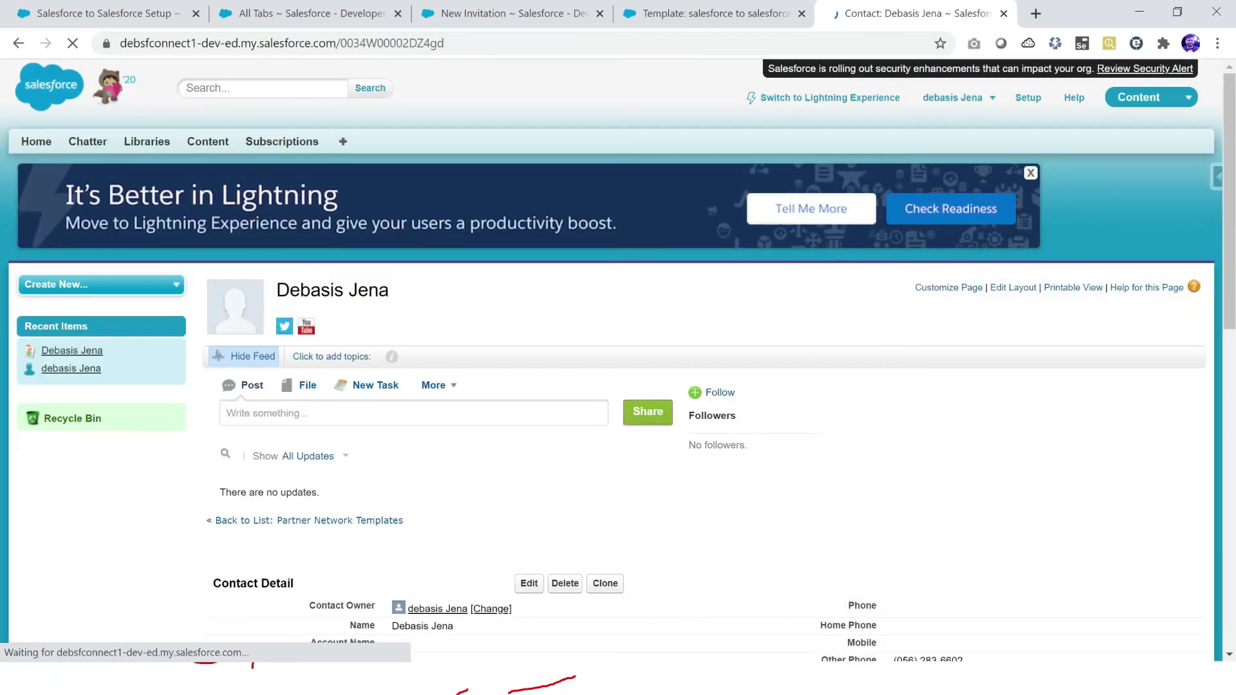
Step: Choose the new contact for the invitation from recently viewed contacts
click(489, 13)
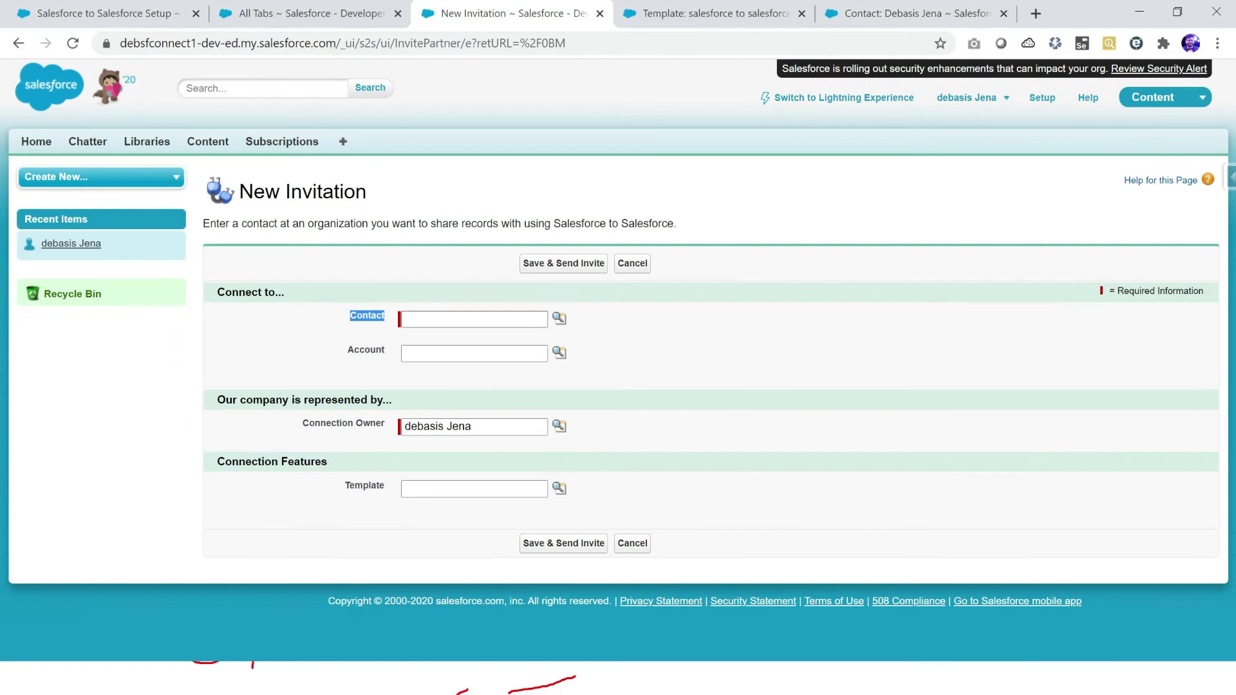
click(559, 318)
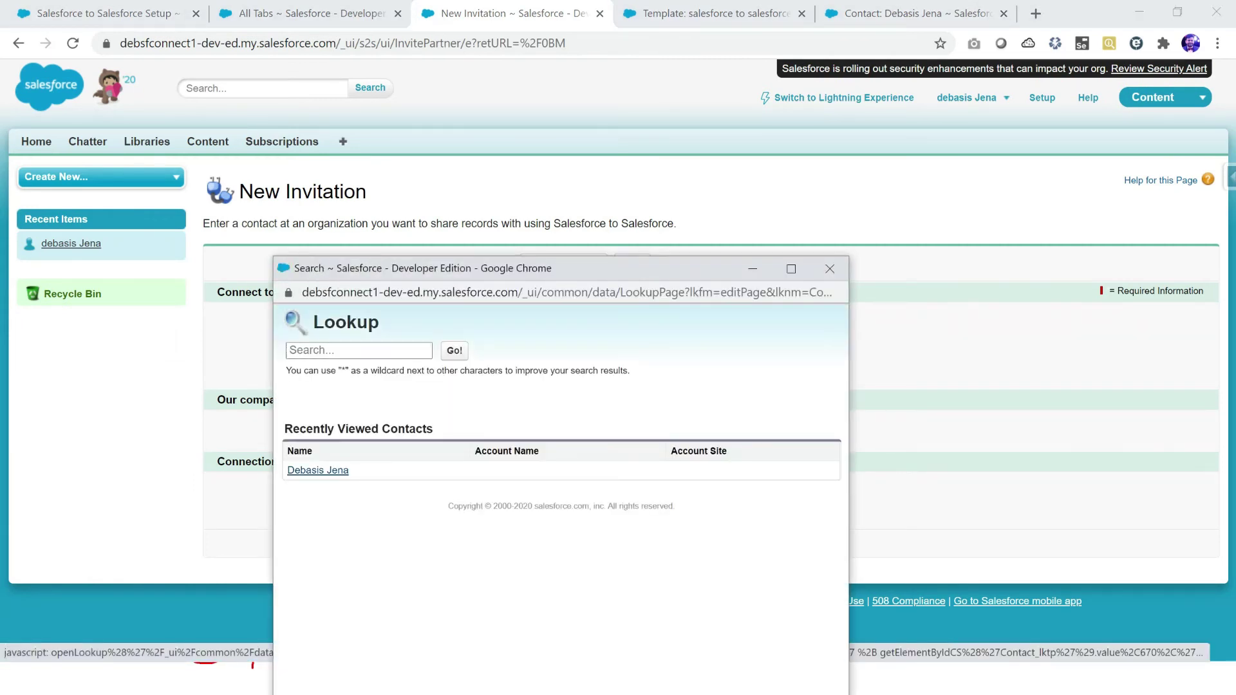
click(302, 471)
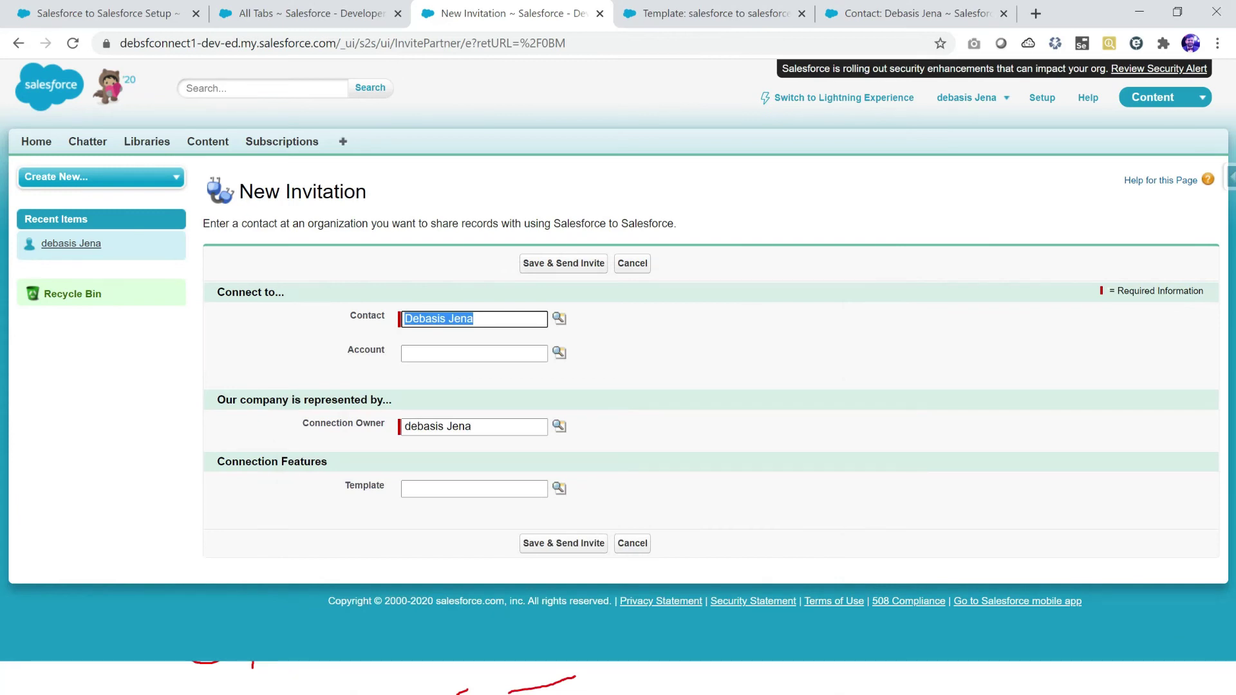
drag(348, 350, 376, 349)
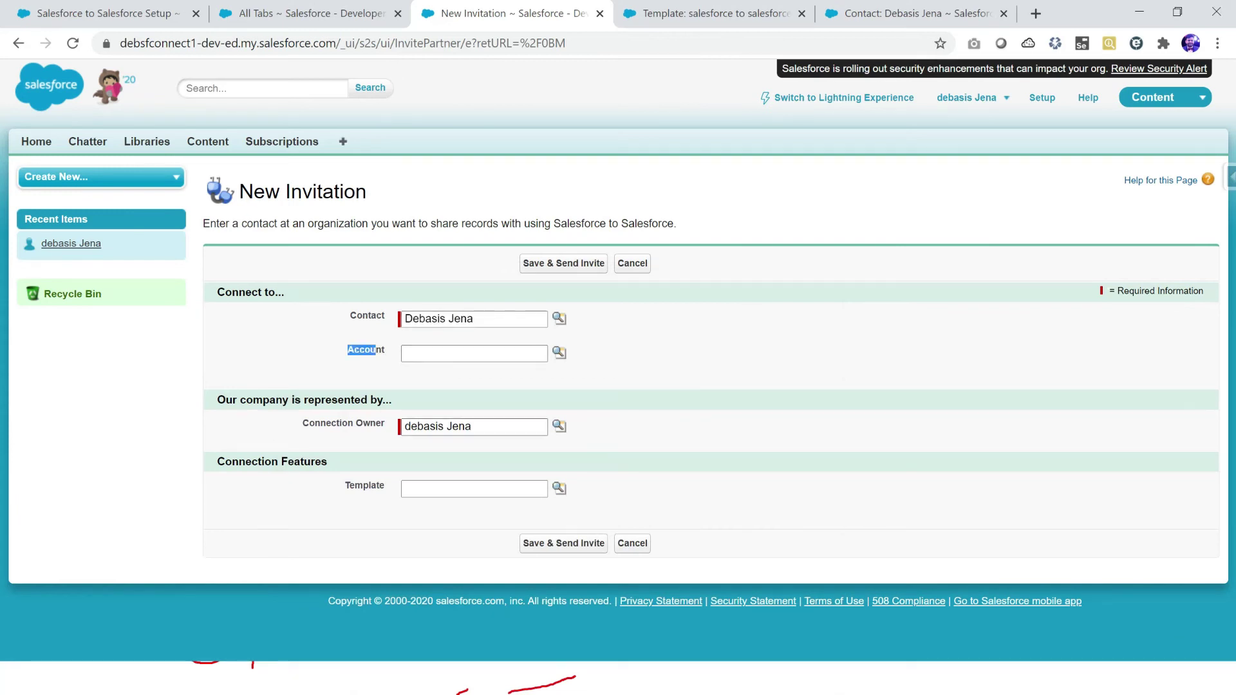
Step: Set the invitation template to 'salesforce to salesforce' and highlight the Template field
click(559, 488)
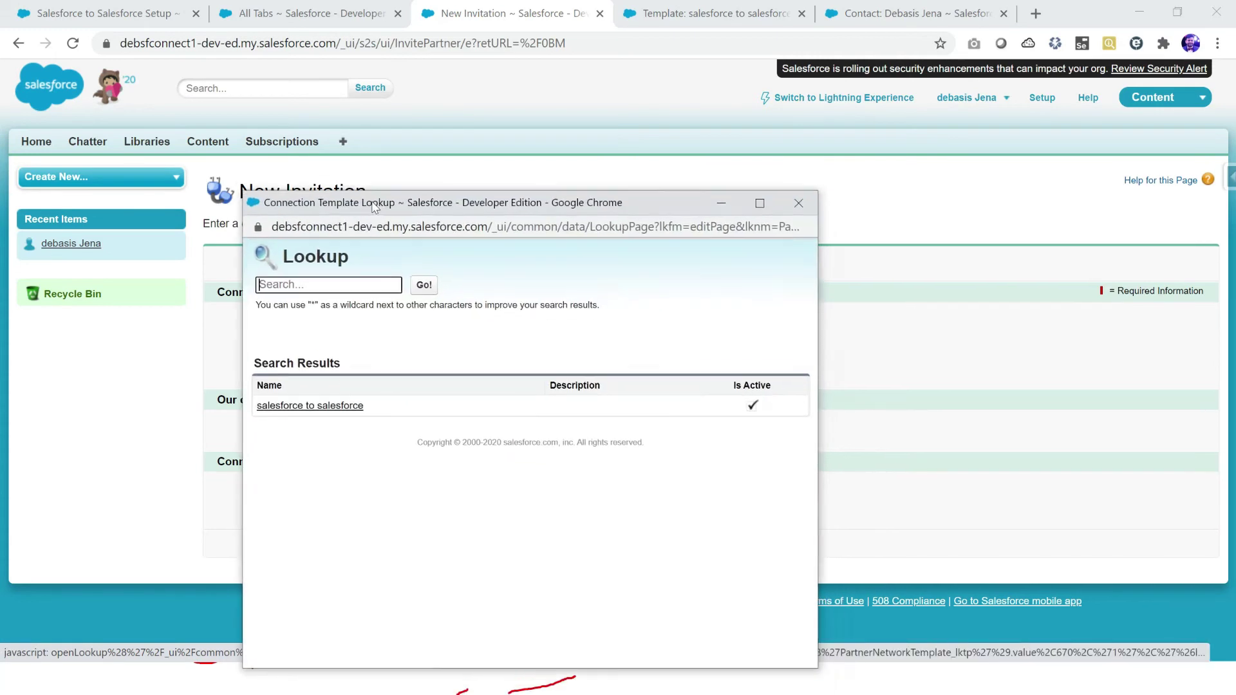
click(308, 397)
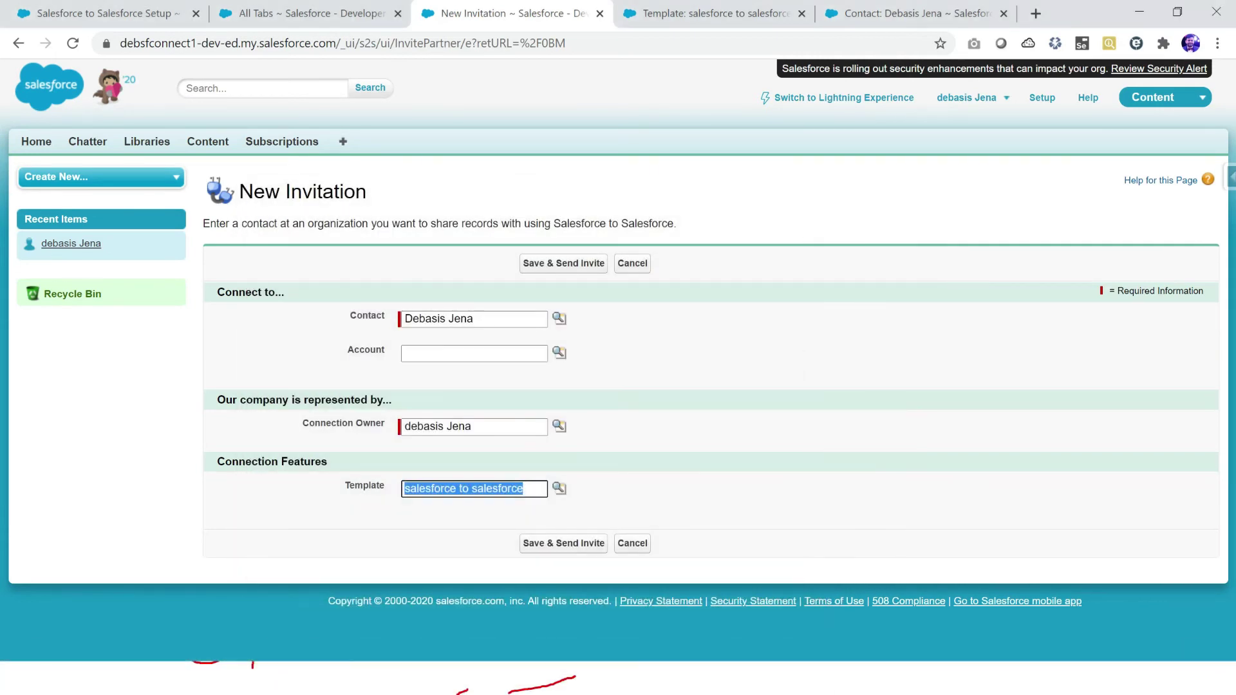
drag(252, 191, 367, 191)
drag(350, 315, 385, 315)
drag(523, 489, 403, 489)
drag(344, 486, 385, 485)
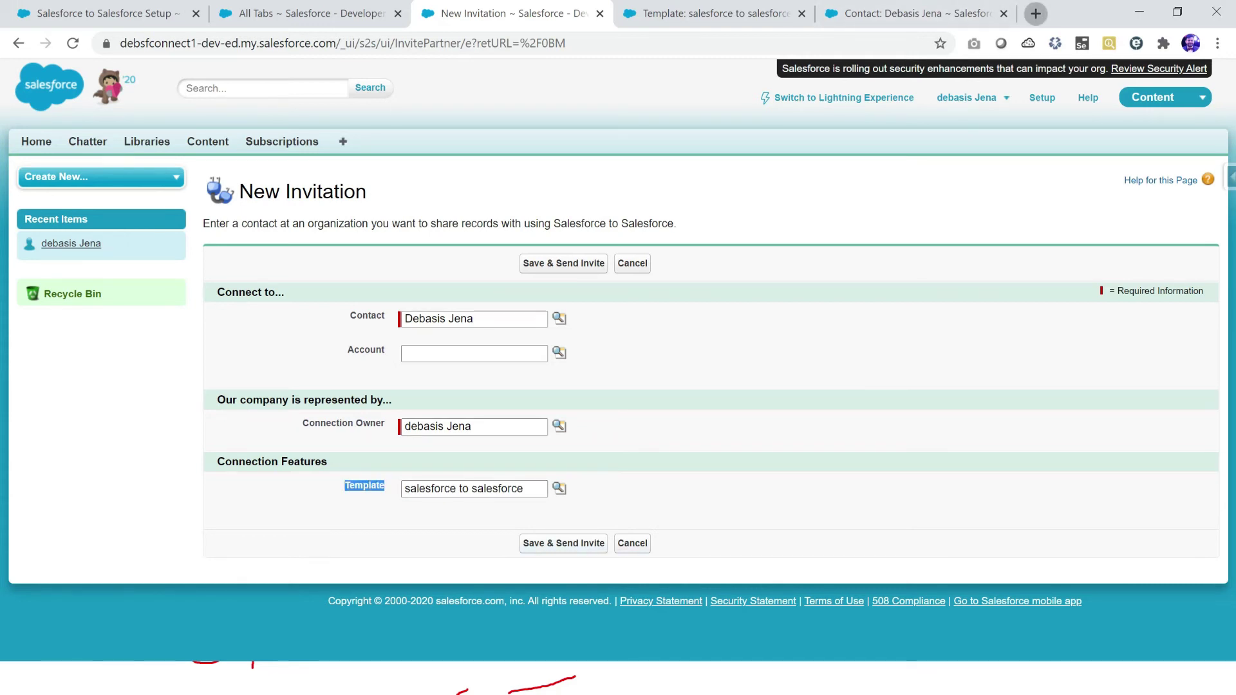
click(1035, 14)
Step: Load gmail.com in the new tab and check which Google account is signed in
text(gm)
key(Return)
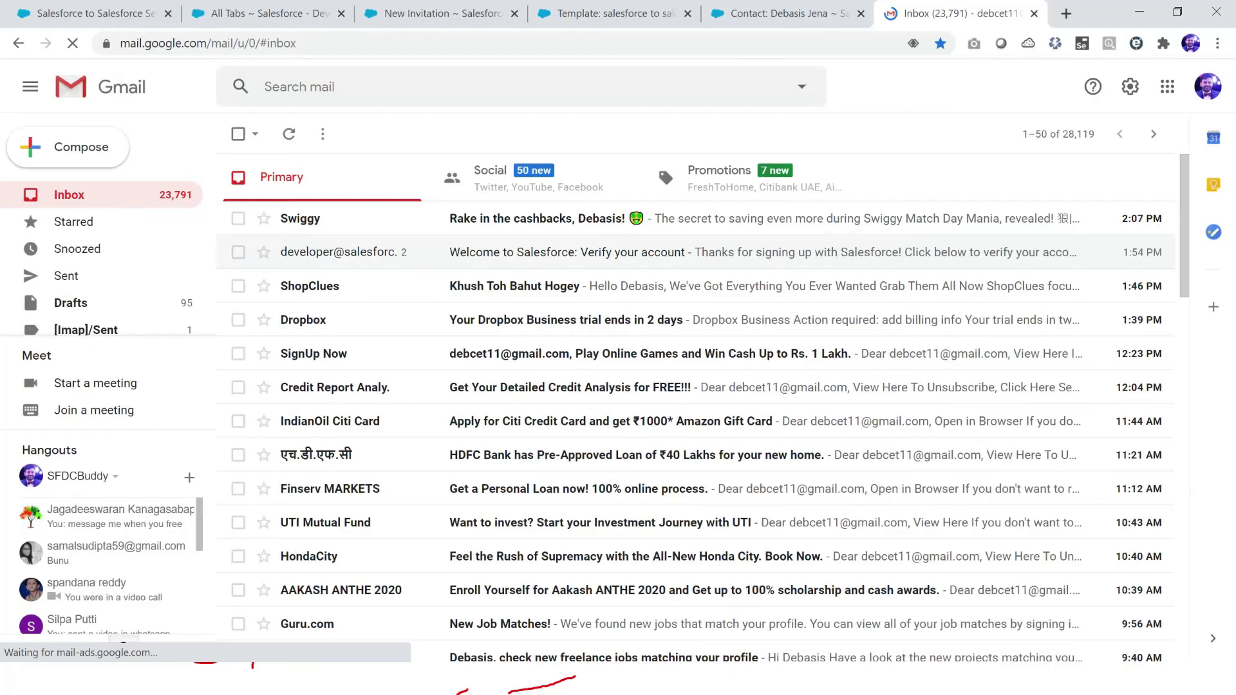
click(1207, 86)
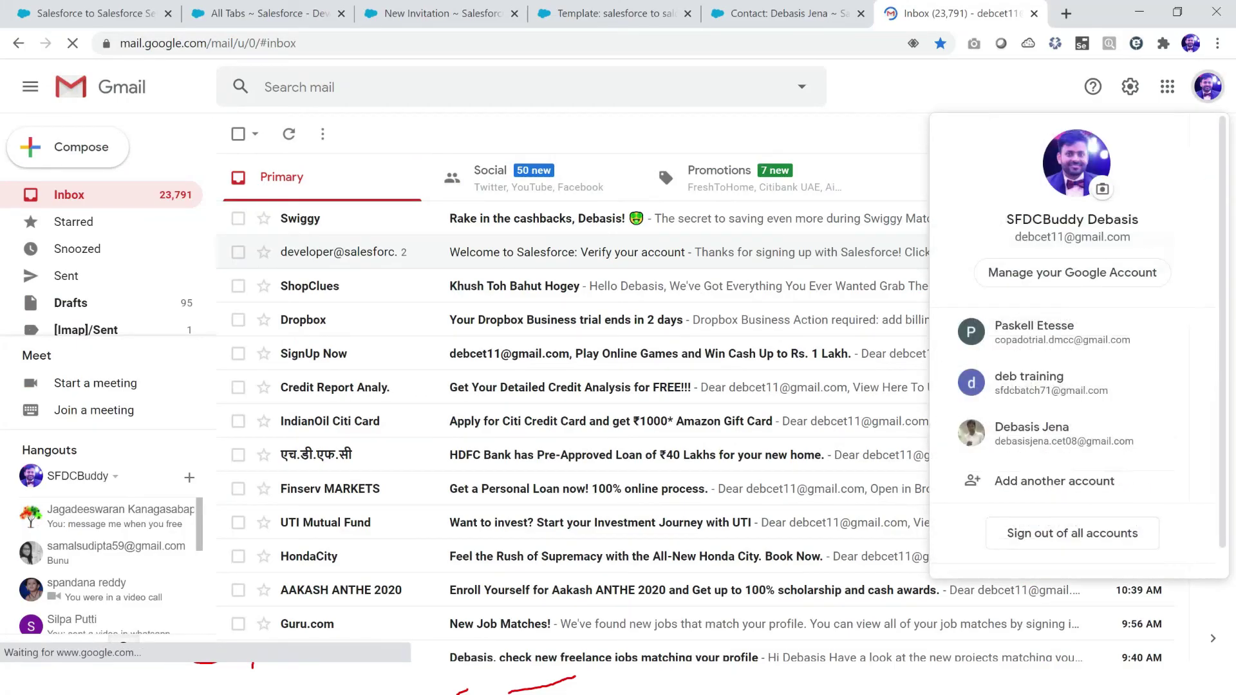
drag(1015, 237, 1104, 237)
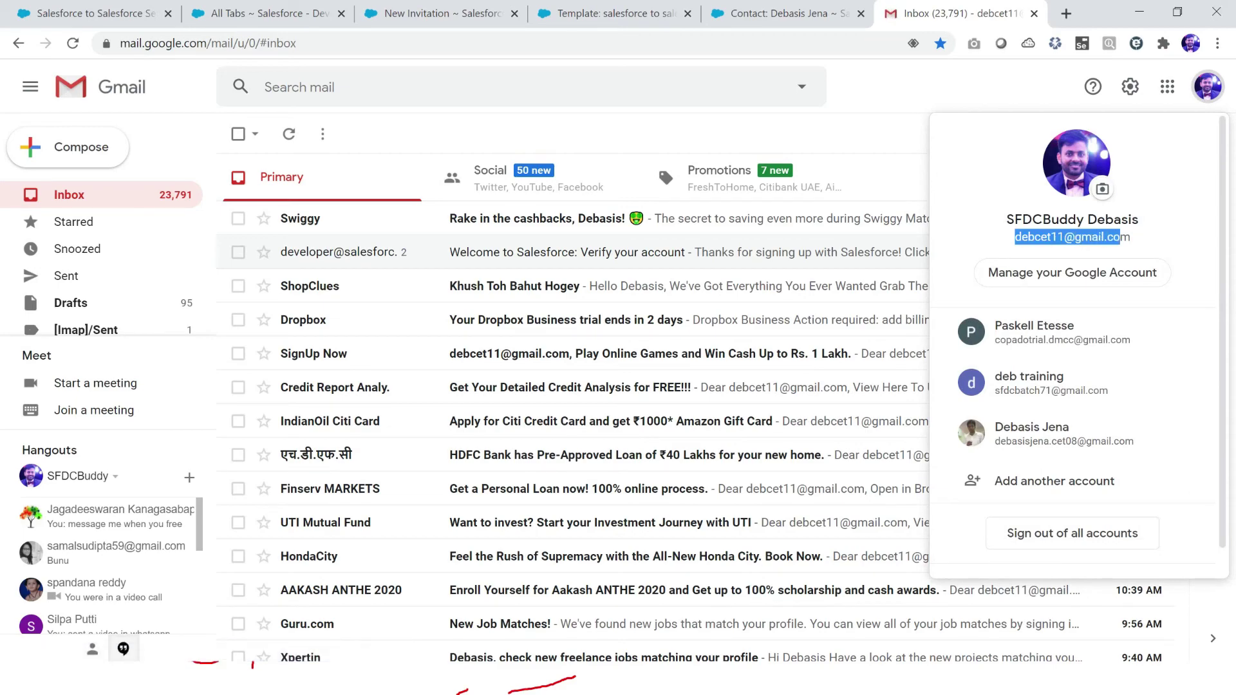
key(Escape)
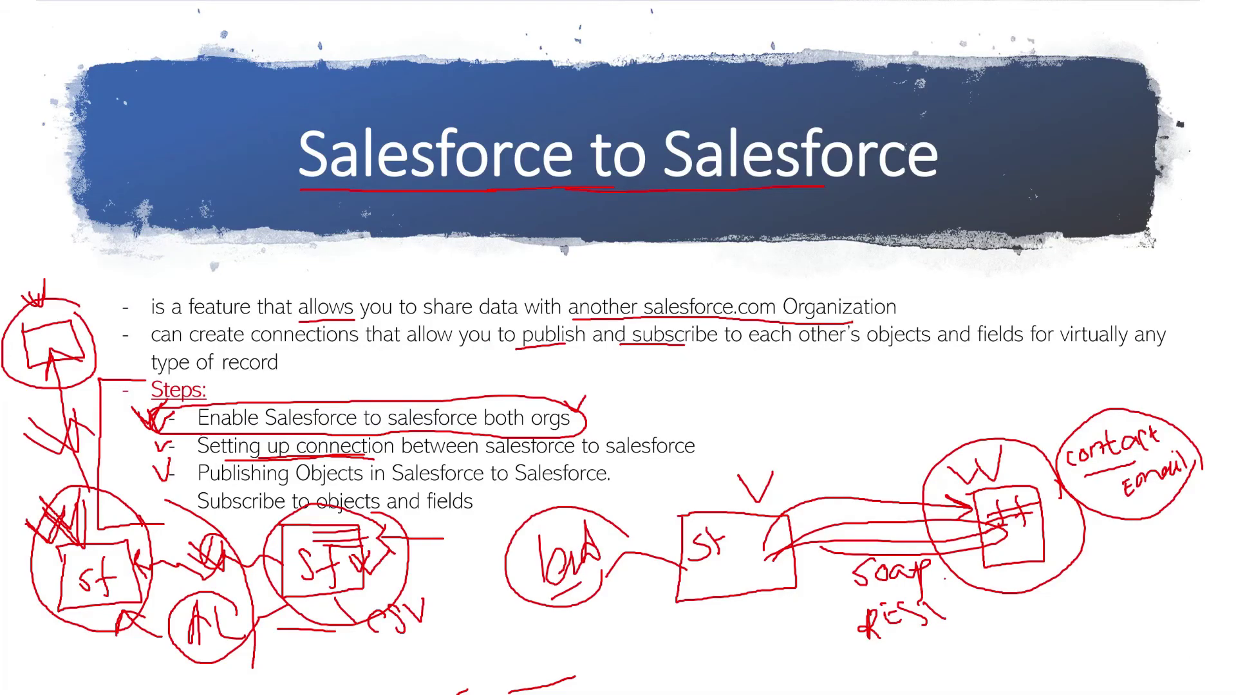
Step: Tick and underline the 'Setting up connection' step on the slide in red
mouse_move(698, 435)
mouse_down()
mouse_move(709, 450)
mouse_move(721, 422)
mouse_up()
mouse_move(613, 474)
mouse_down()
mouse_move(313, 452)
mouse_move(227, 456)
mouse_move(194, 473)
mouse_move(301, 486)
mouse_move(577, 486)
mouse_move(736, 461)
mouse_move(769, 426)
mouse_move(831, 415)
mouse_up()
key(alt+Tab)
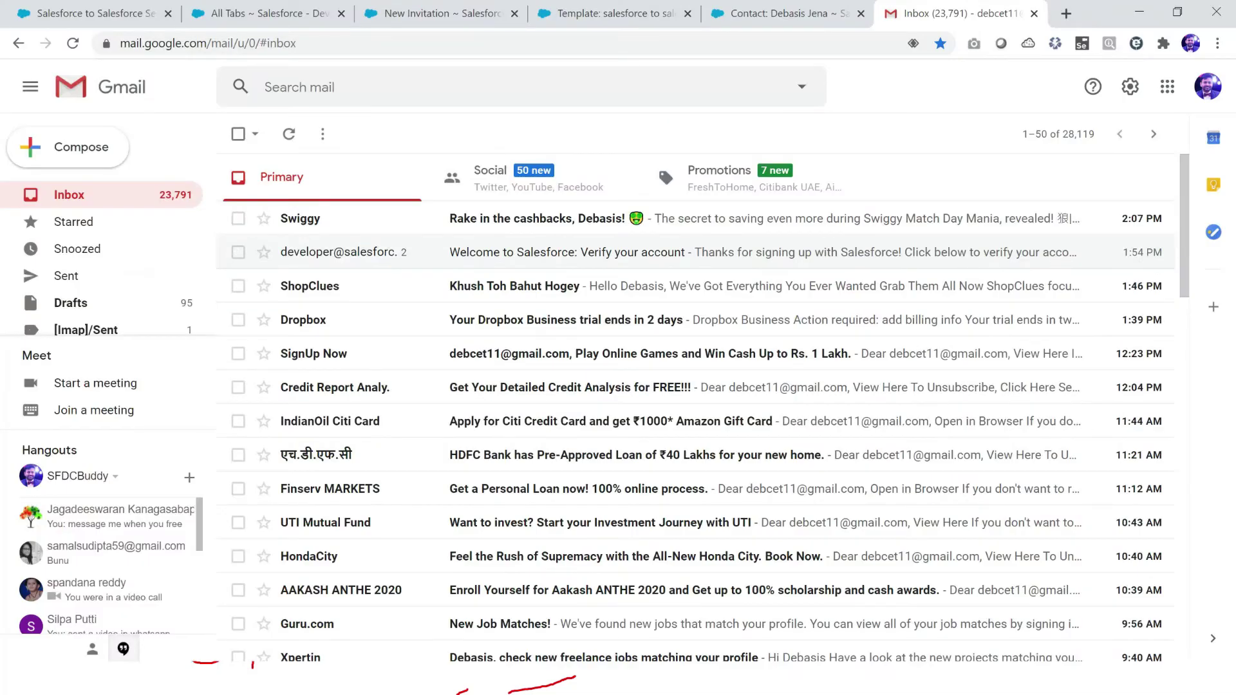
Step: Send the connection invitation, confirm it shows Invitation Sent, then go to the Gmail inbox
key(ctrl+Page_Up)
key(ctrl+Page_Up)
key(ctrl+Page_Up)
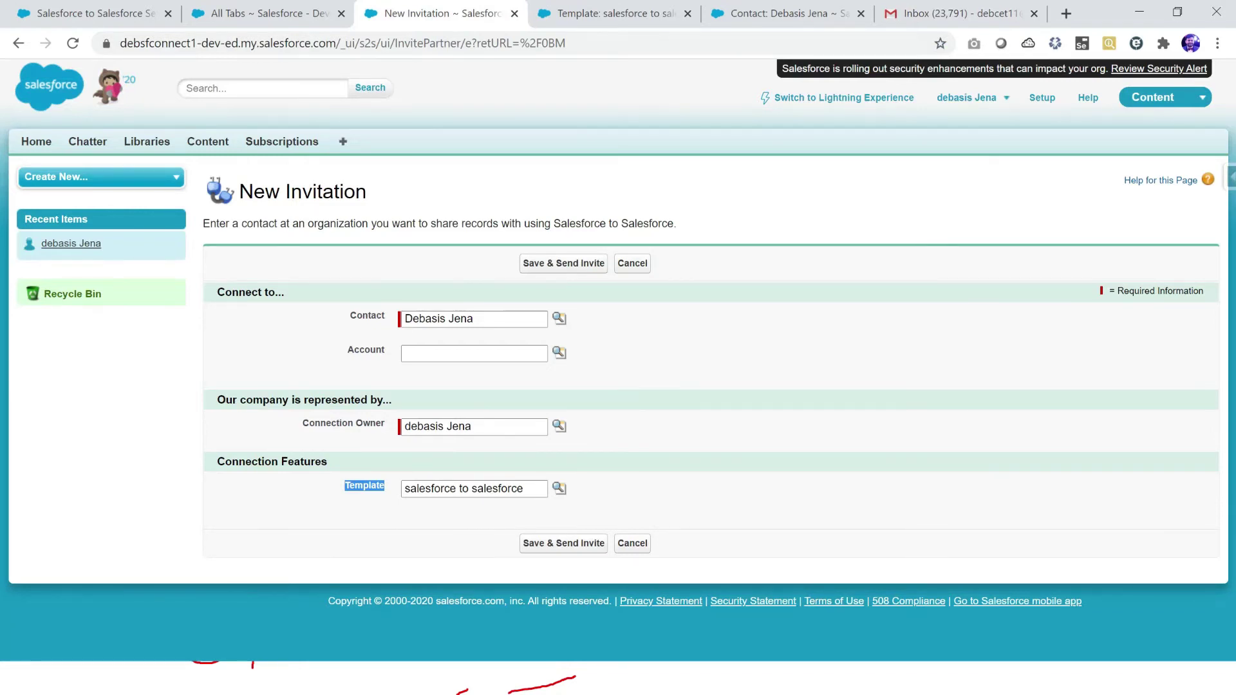
key(Return)
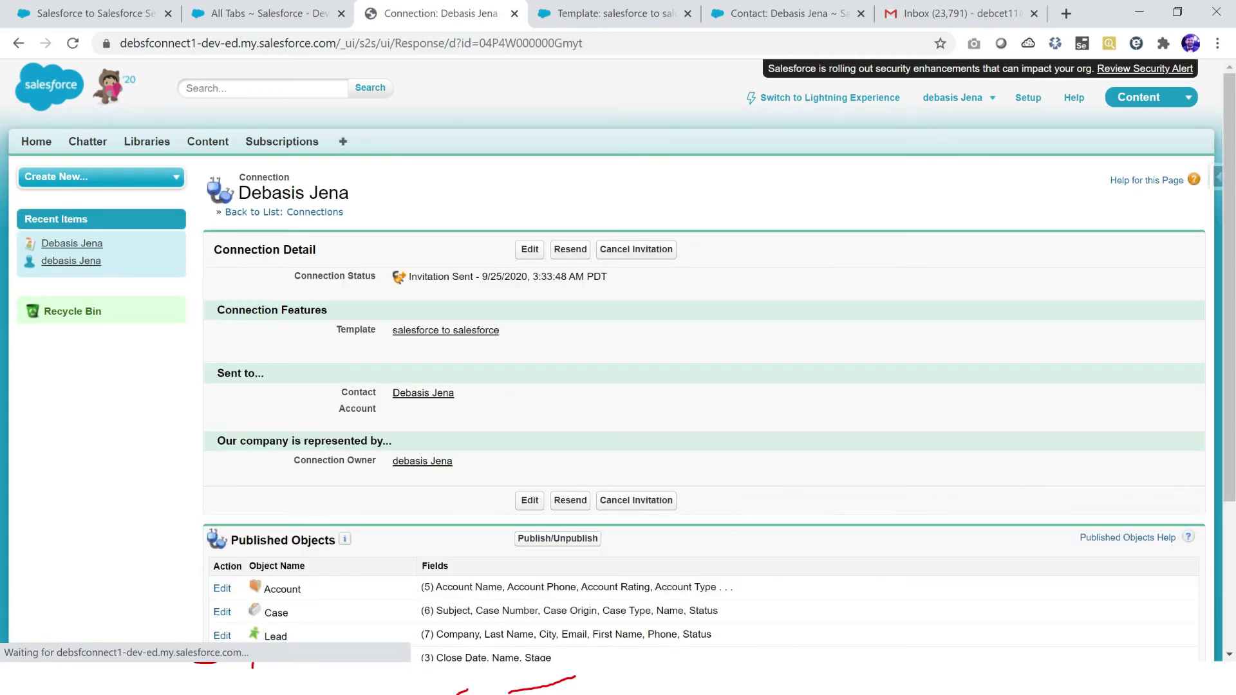
scroll(423, 233, down, 3)
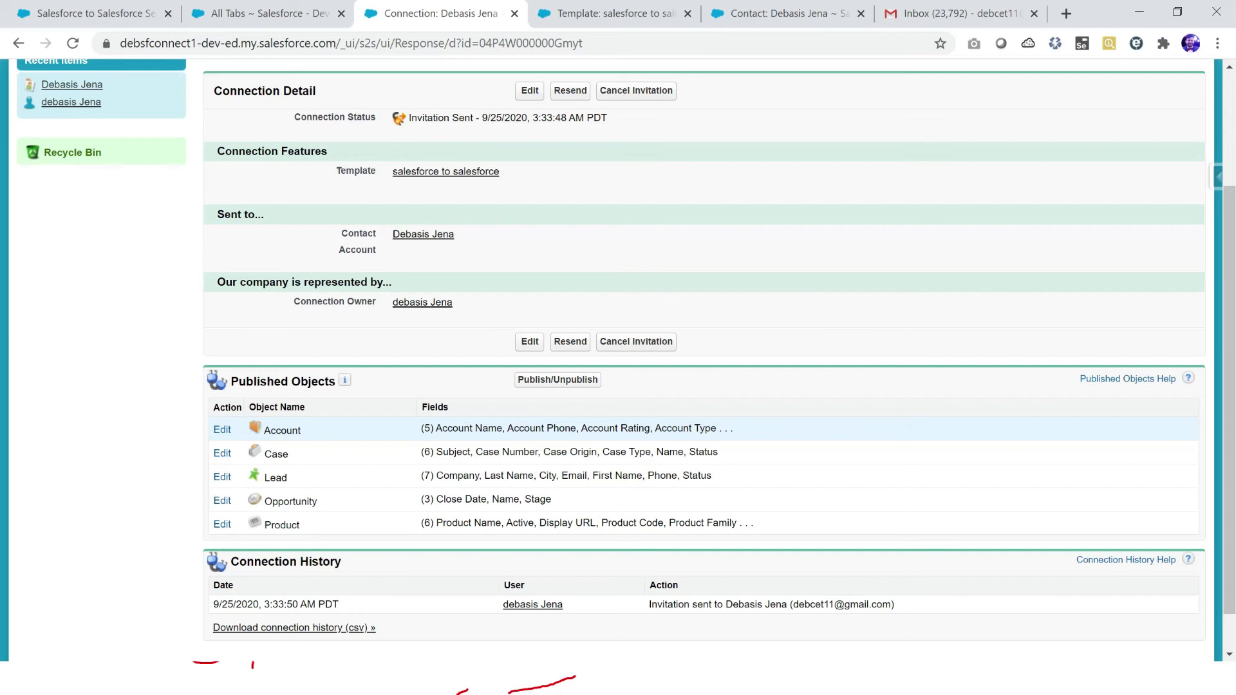
drag(238, 381, 311, 381)
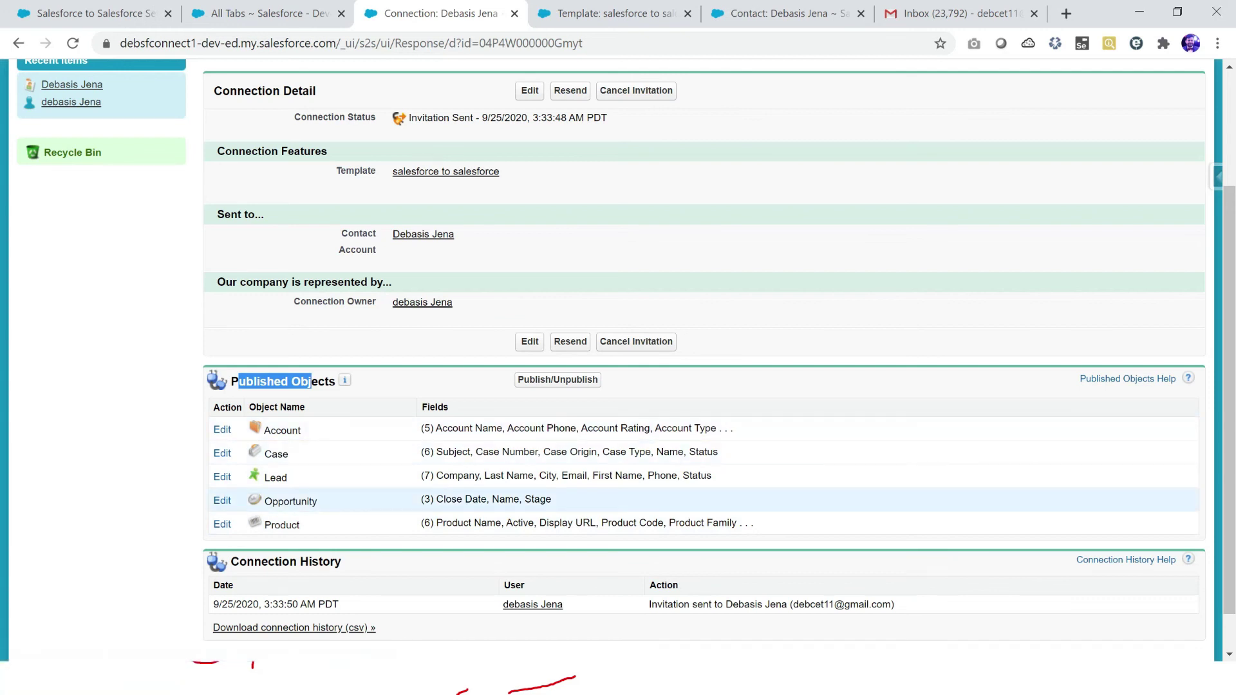
click(959, 13)
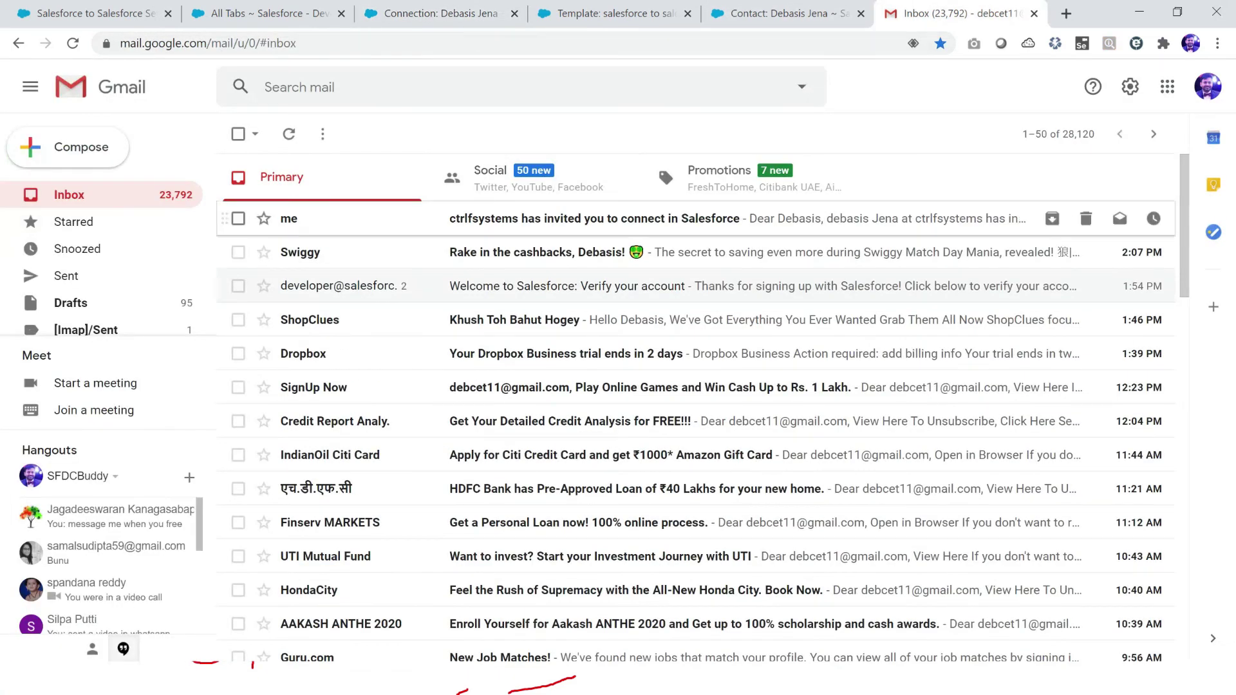
Step: Open the 'ctrlfsystems has invited you to connect in Salesforce' email and locate its response link
click(592, 218)
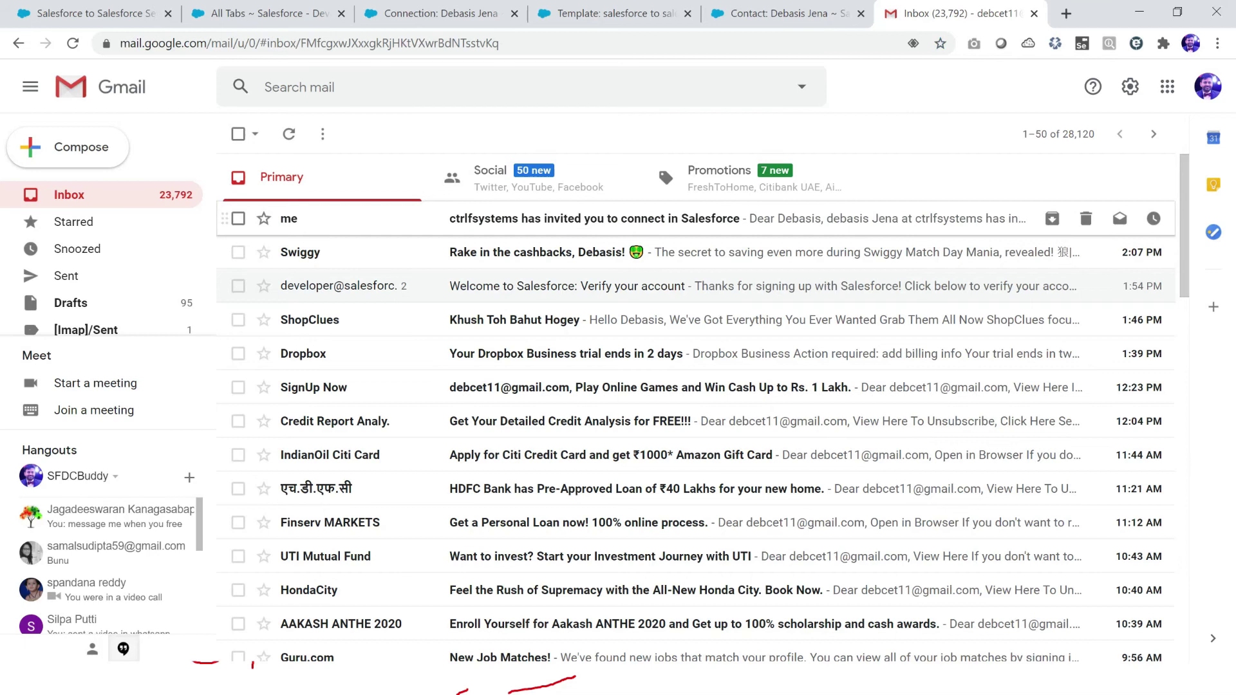
drag(277, 183, 372, 183)
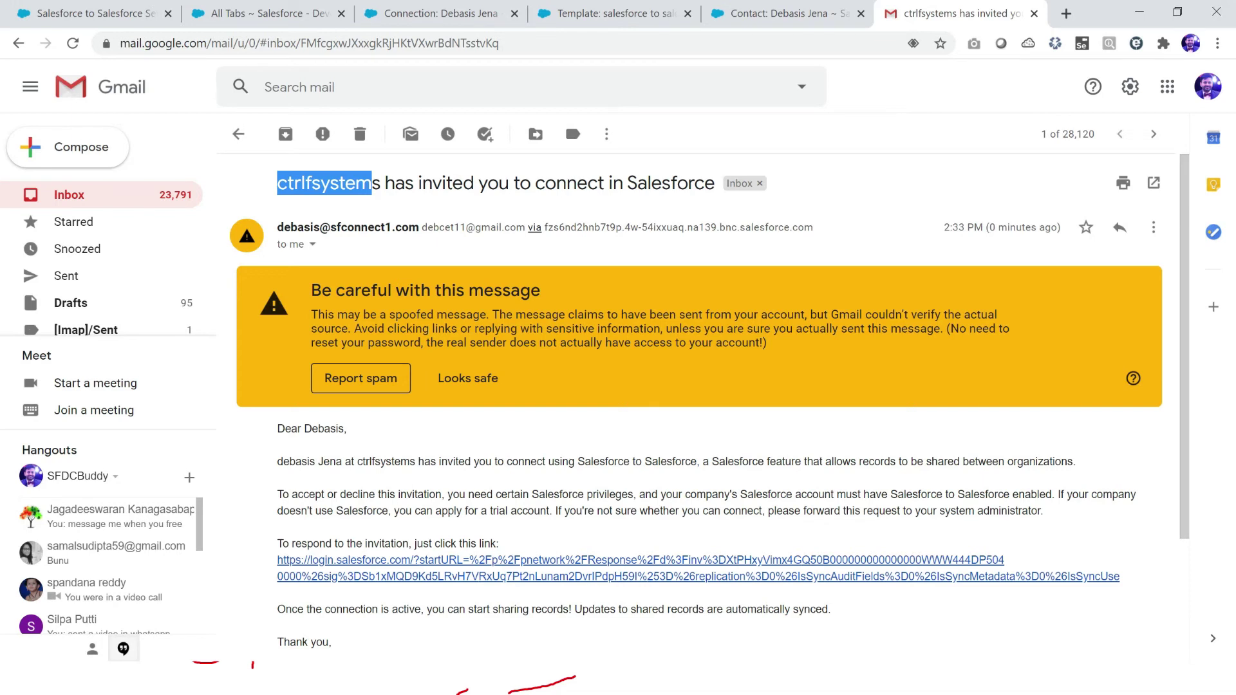
drag(332, 643, 278, 560)
click(278, 560)
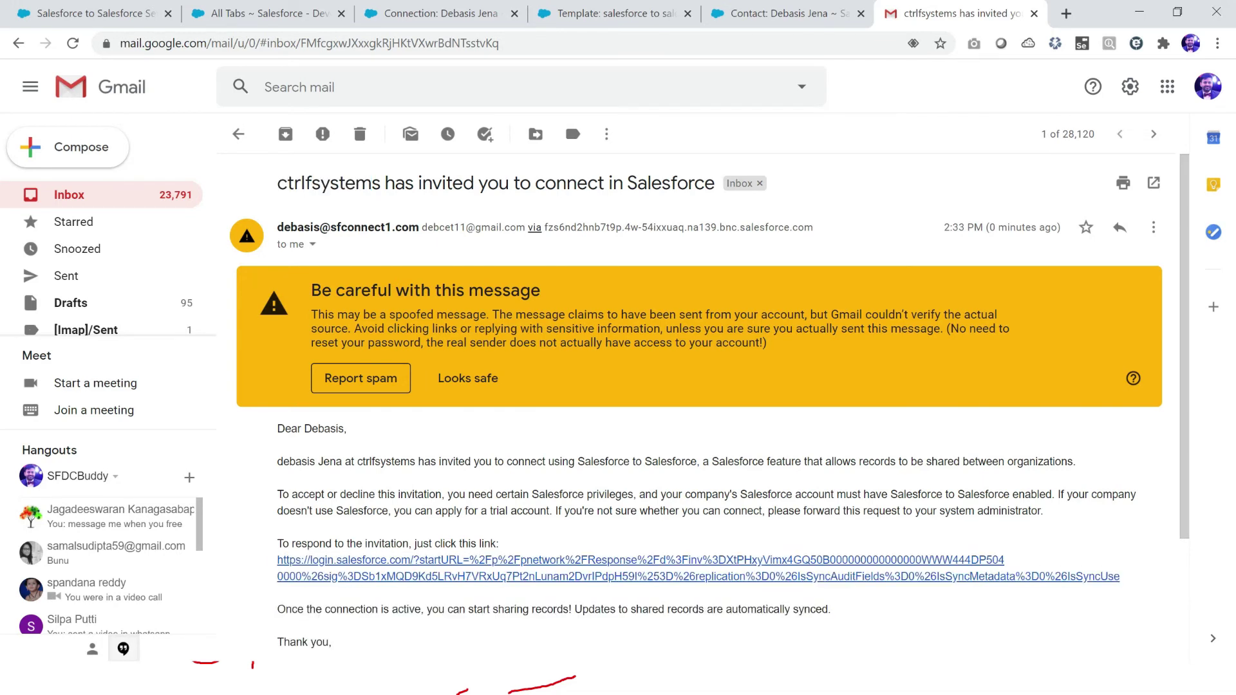
drag(332, 642, 278, 560)
click(273, 560)
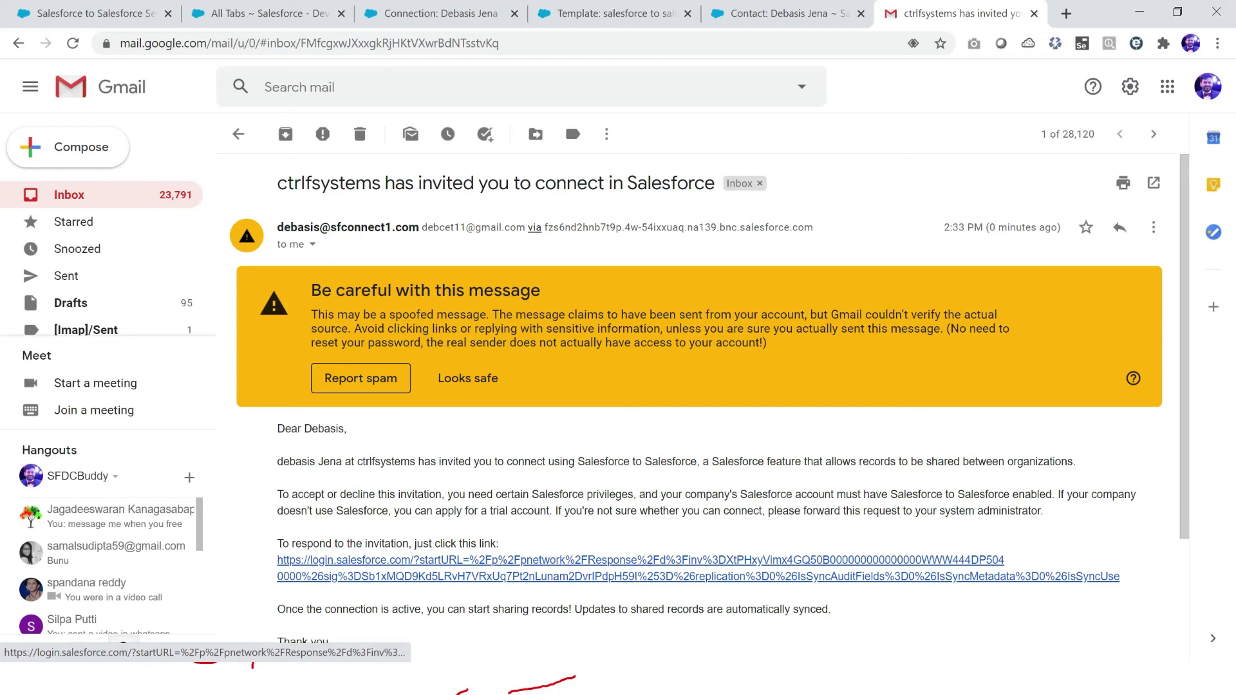
Step: Copy the link address of the invitation response link
drag(1120, 576, 278, 657)
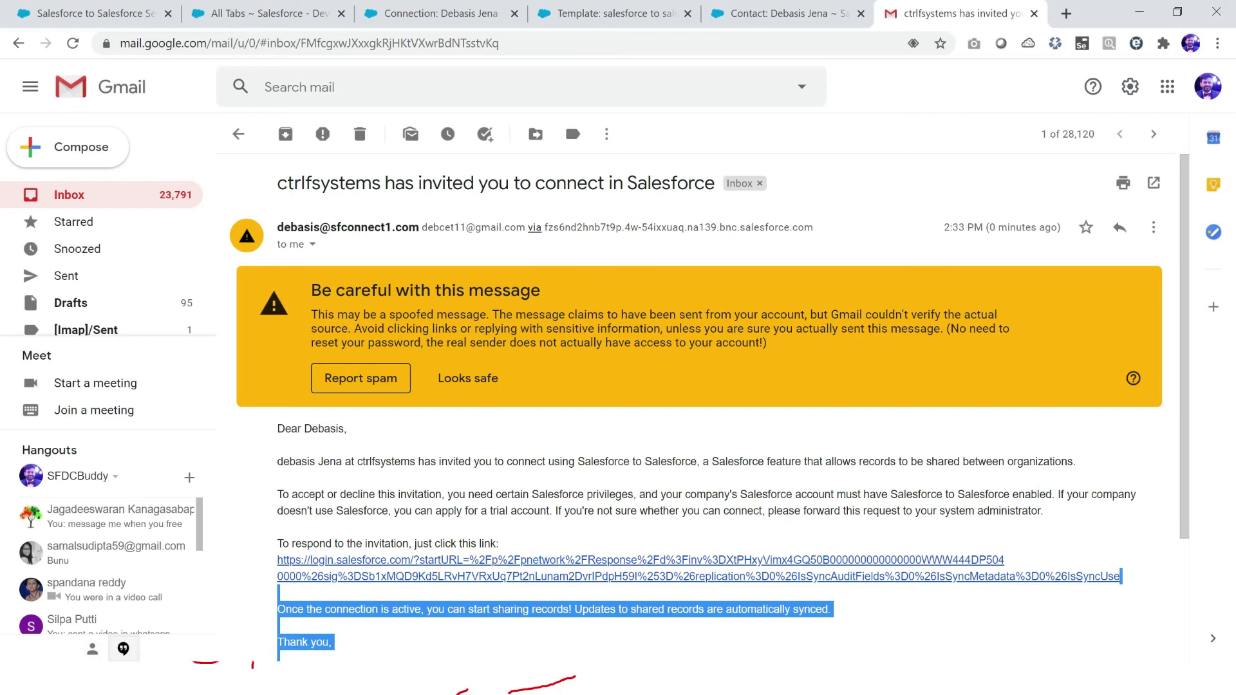
click(278, 653)
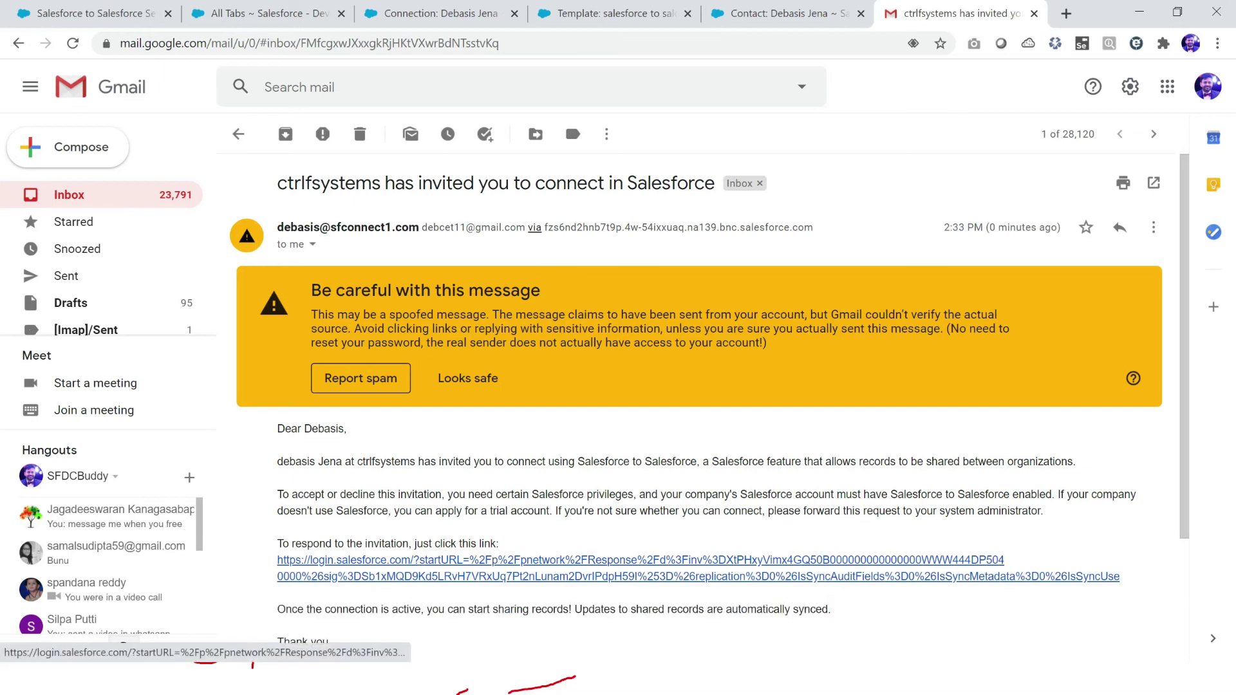
right_click(816, 576)
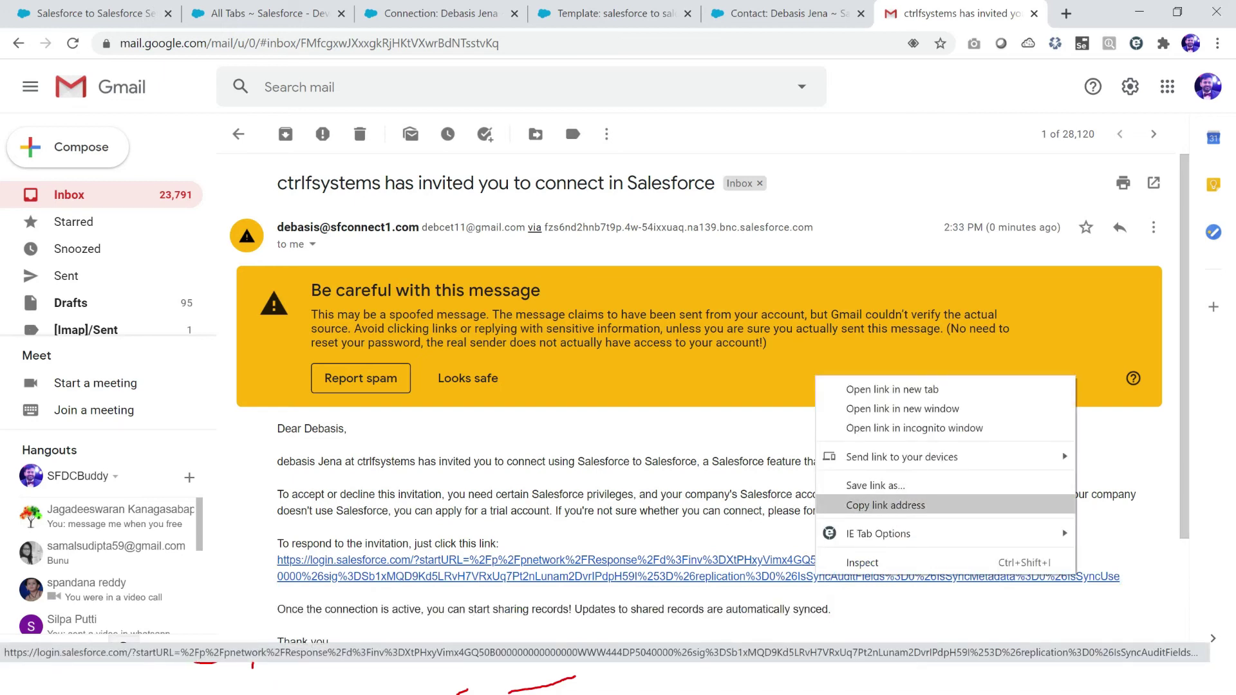
click(885, 505)
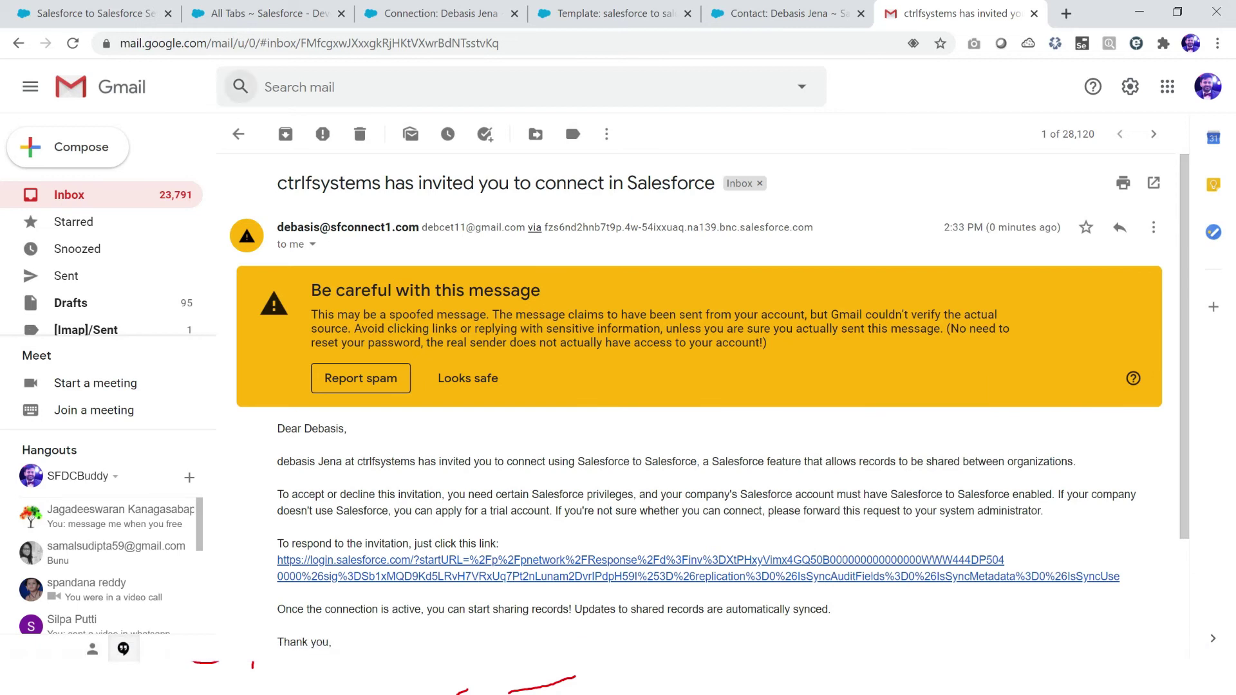
click(267, 13)
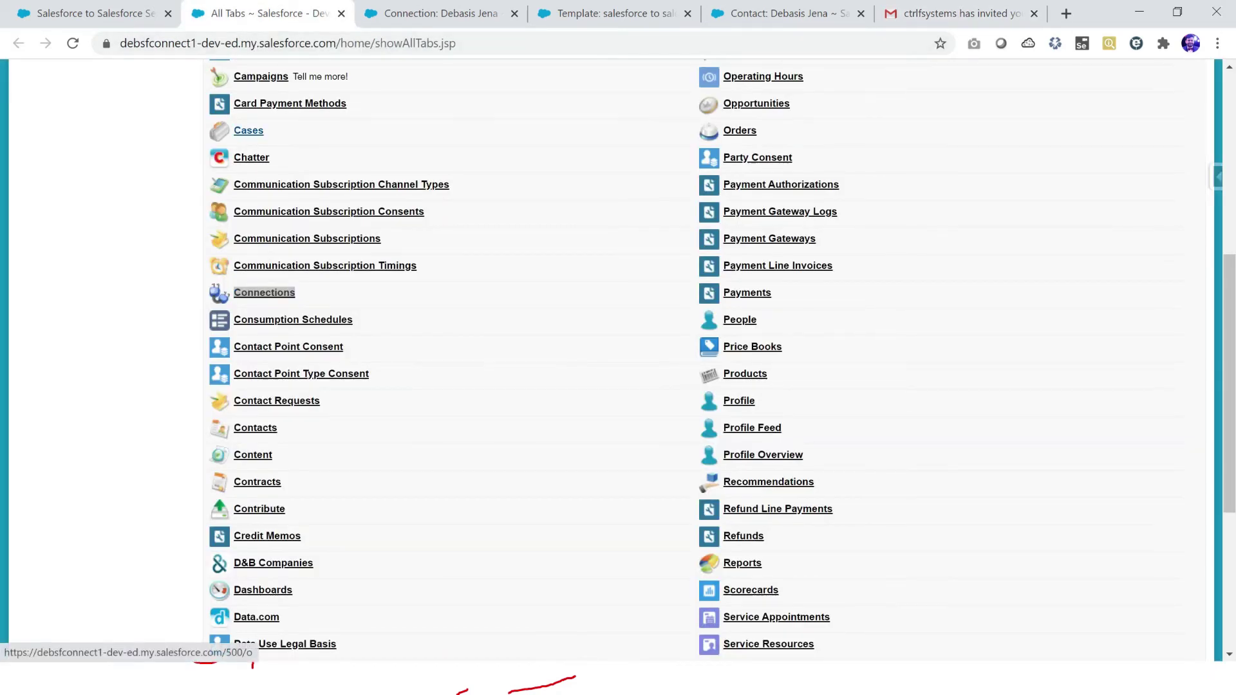
Step: Switch to the second org's incognito window and check its domain name
key(alt+Tab)
key(alt+Tab)
click(213, 43)
drag(179, 43, 248, 43)
Step: Load the copied response link in a new incognito tab, start the username, then return to Setup
click(631, 14)
key(ctrl+v)
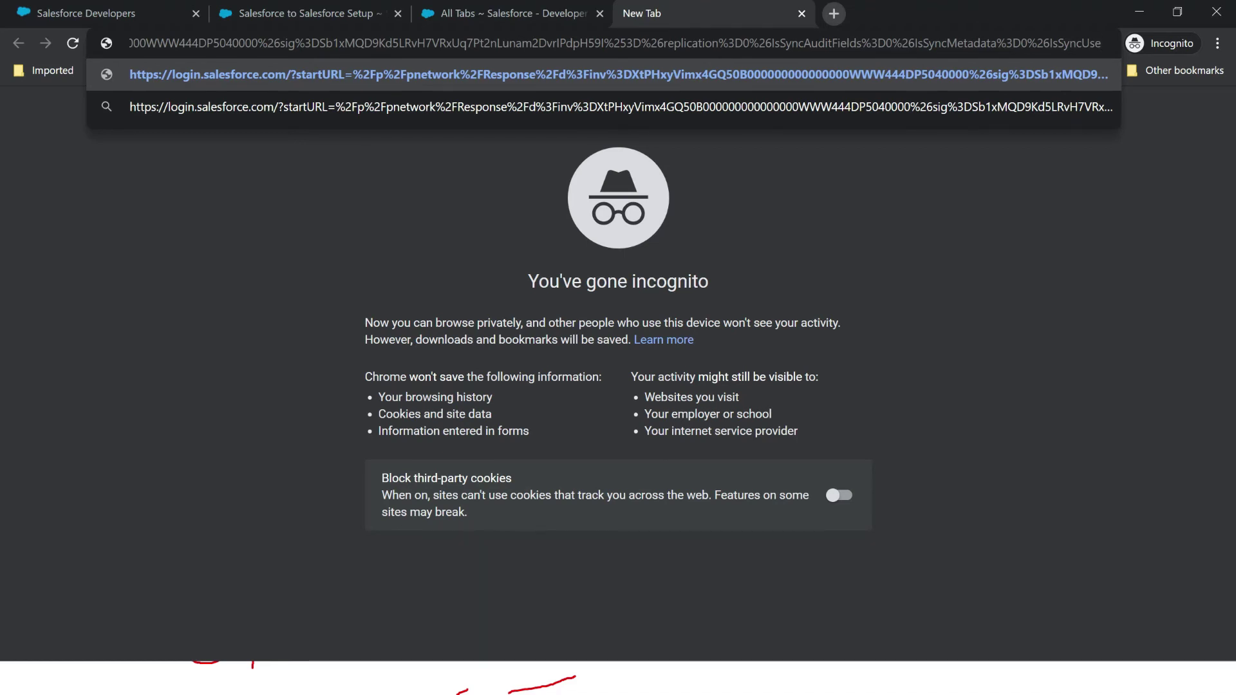
key(Return)
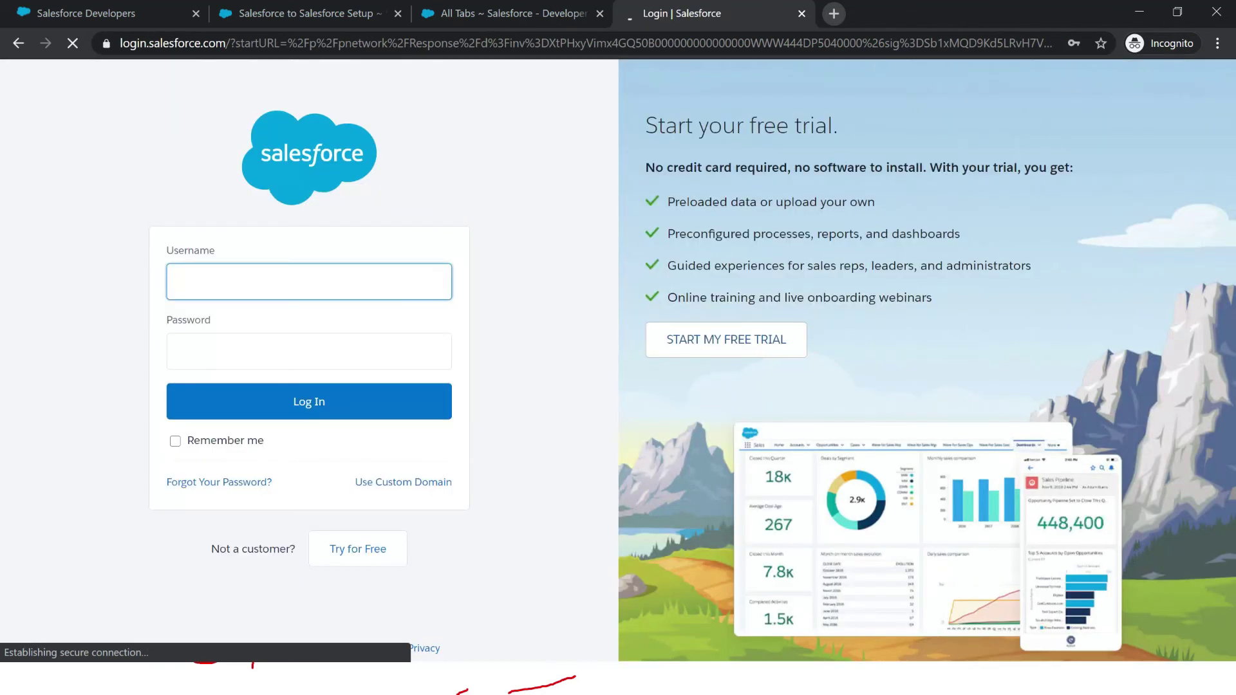
text(de)
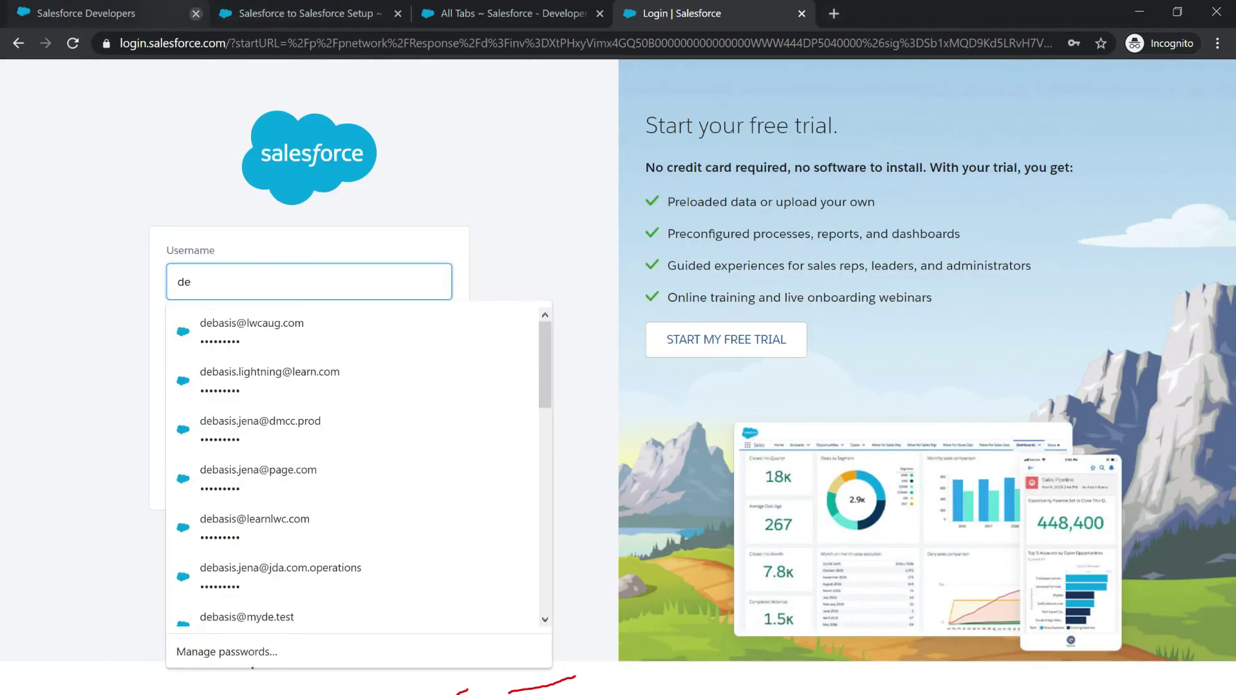
key(ctrl+Tab)
key(ctrl+Tab)
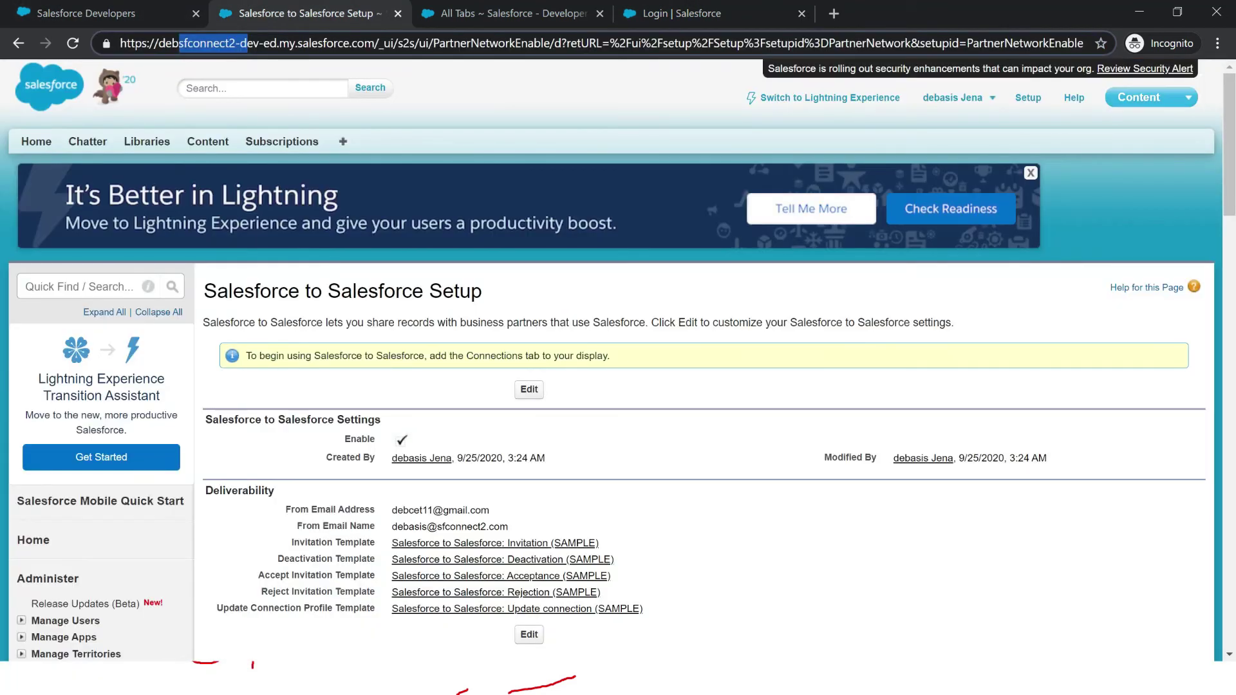
Step: Open the second org user's My Profile page from the user menu
click(956, 97)
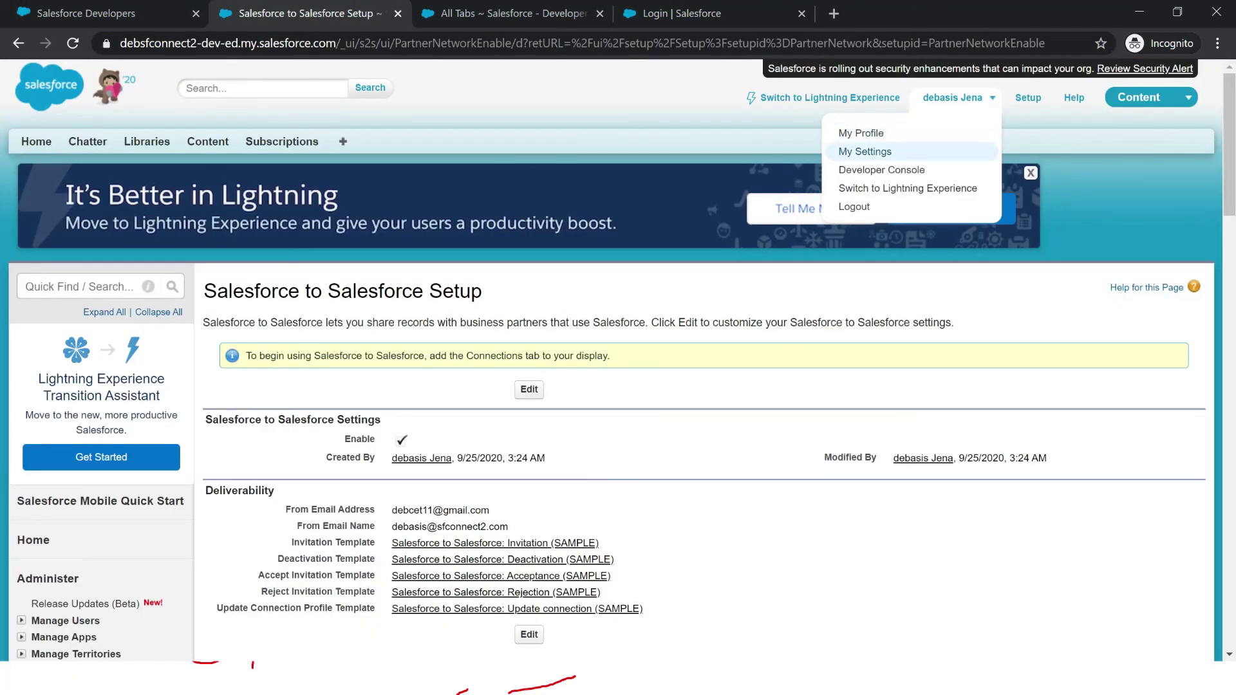
click(860, 133)
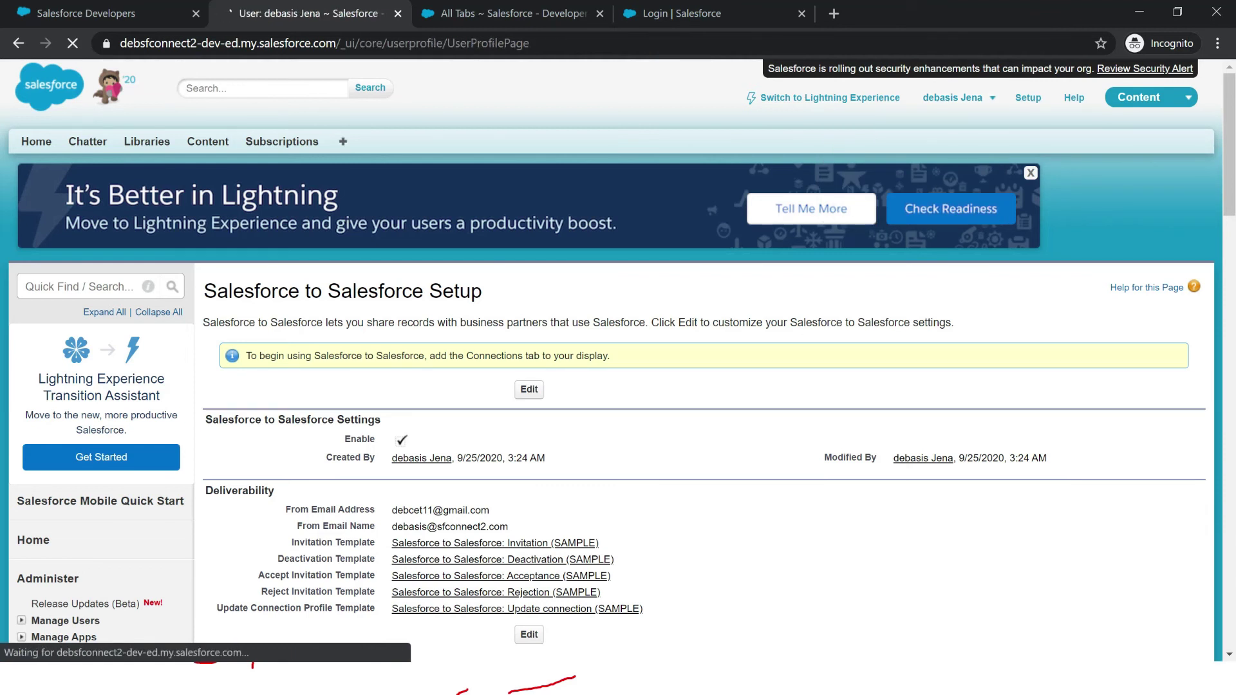
key(ctrl+4)
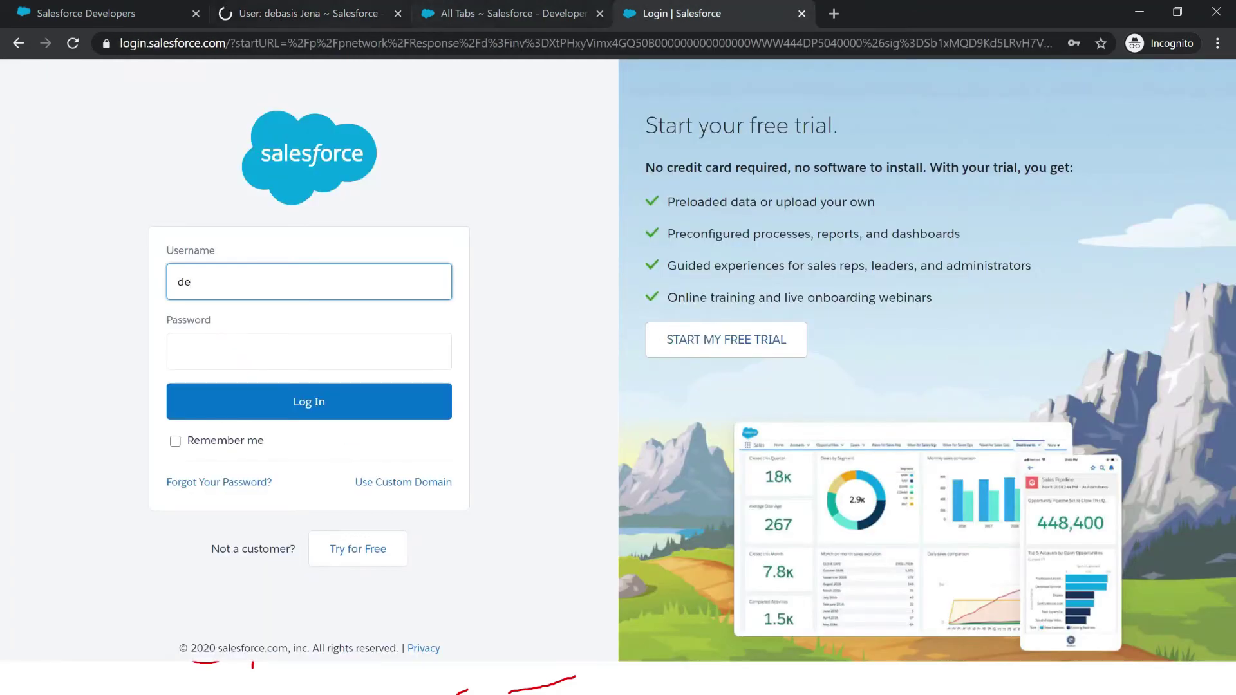
key(ctrl+2)
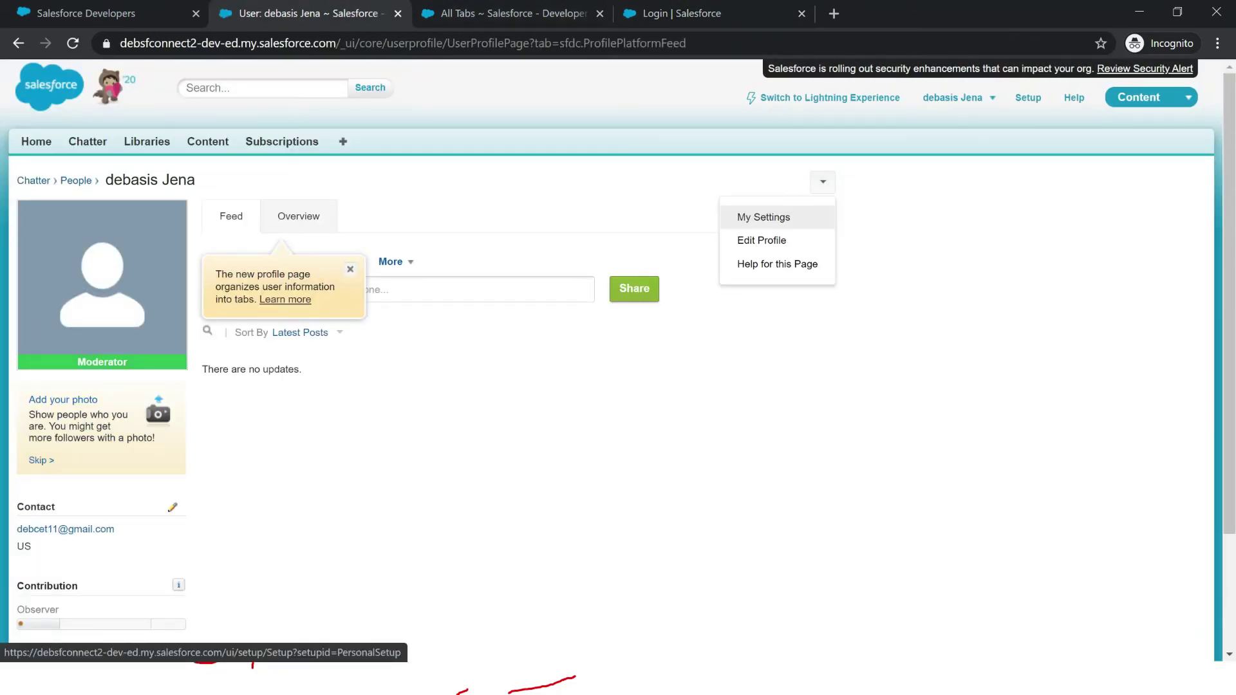
Step: Go to My Settings > Personal > Personal Information and select the org username
click(763, 216)
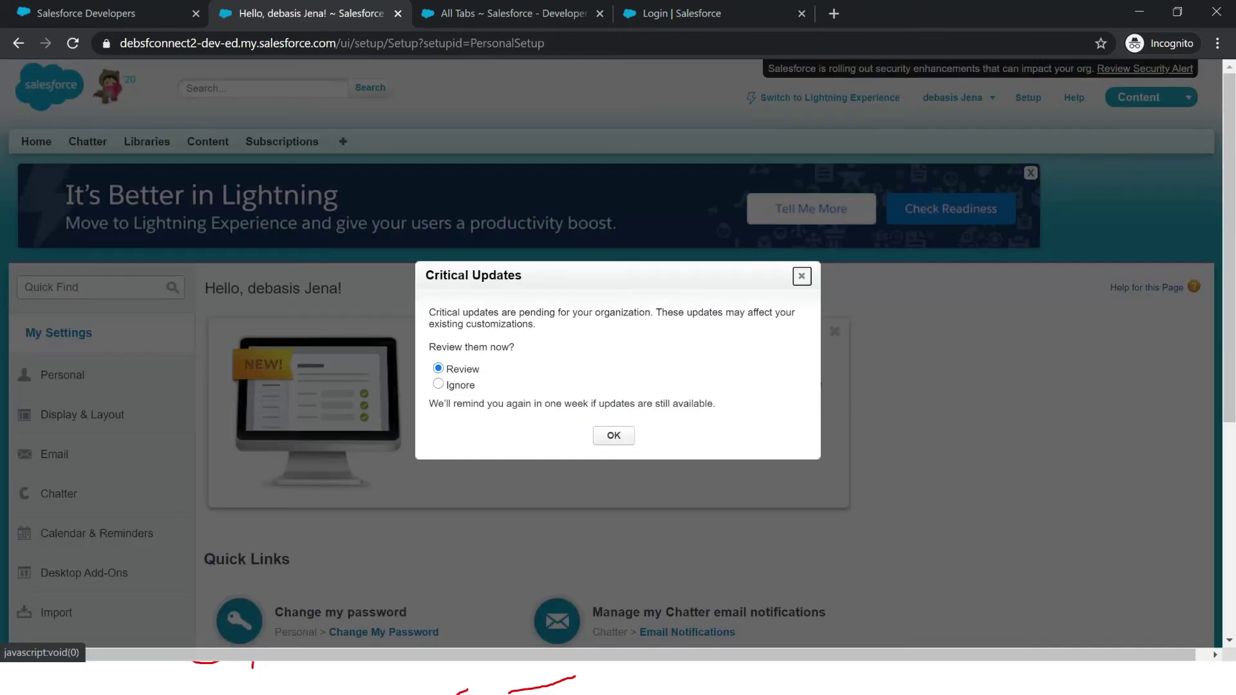
click(802, 276)
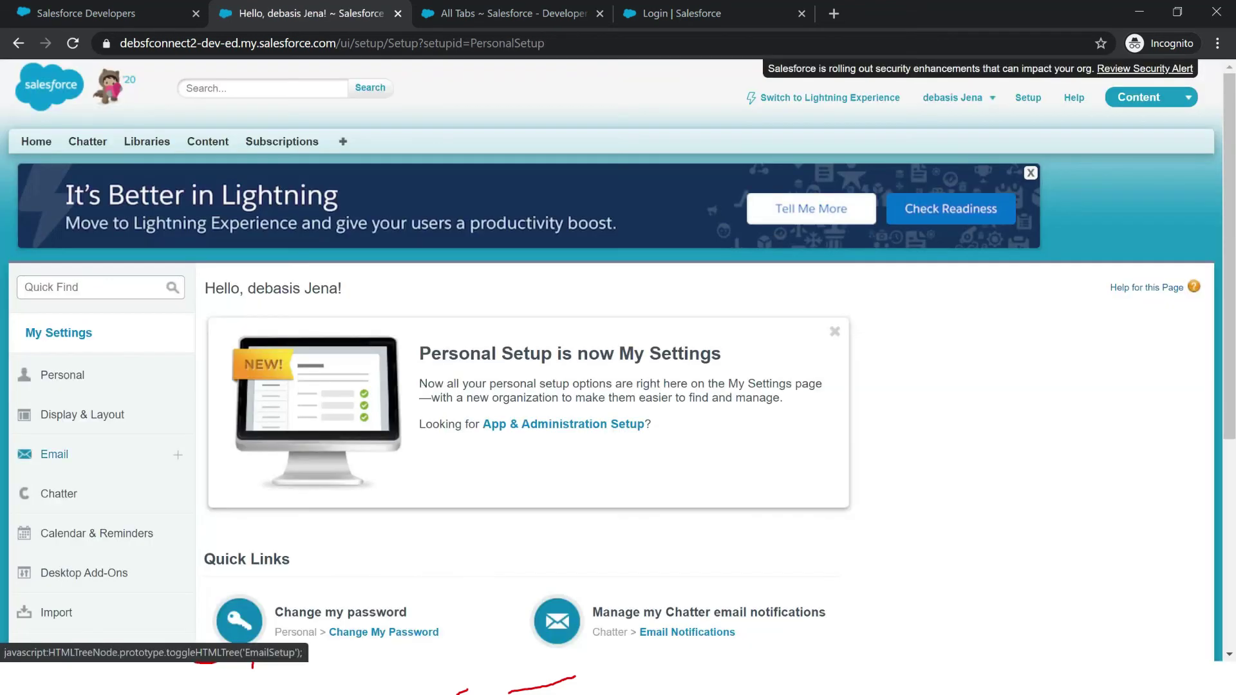
click(63, 374)
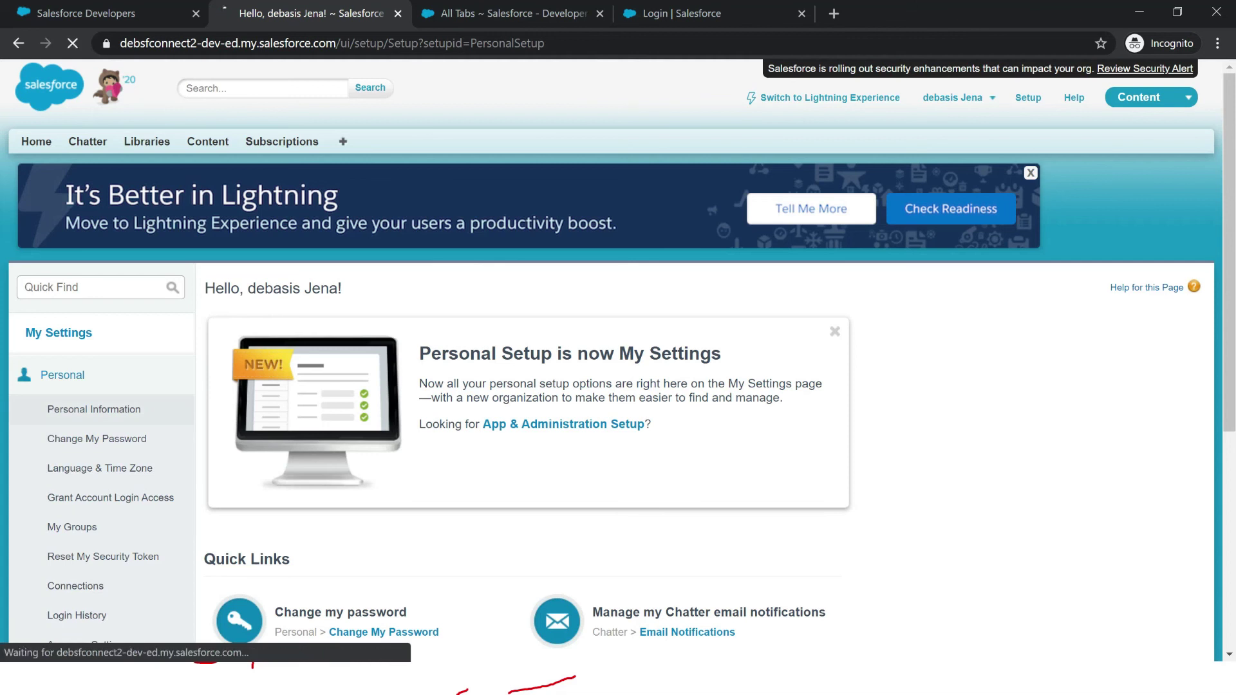
drag(397, 455, 516, 454)
key(ctrl+c)
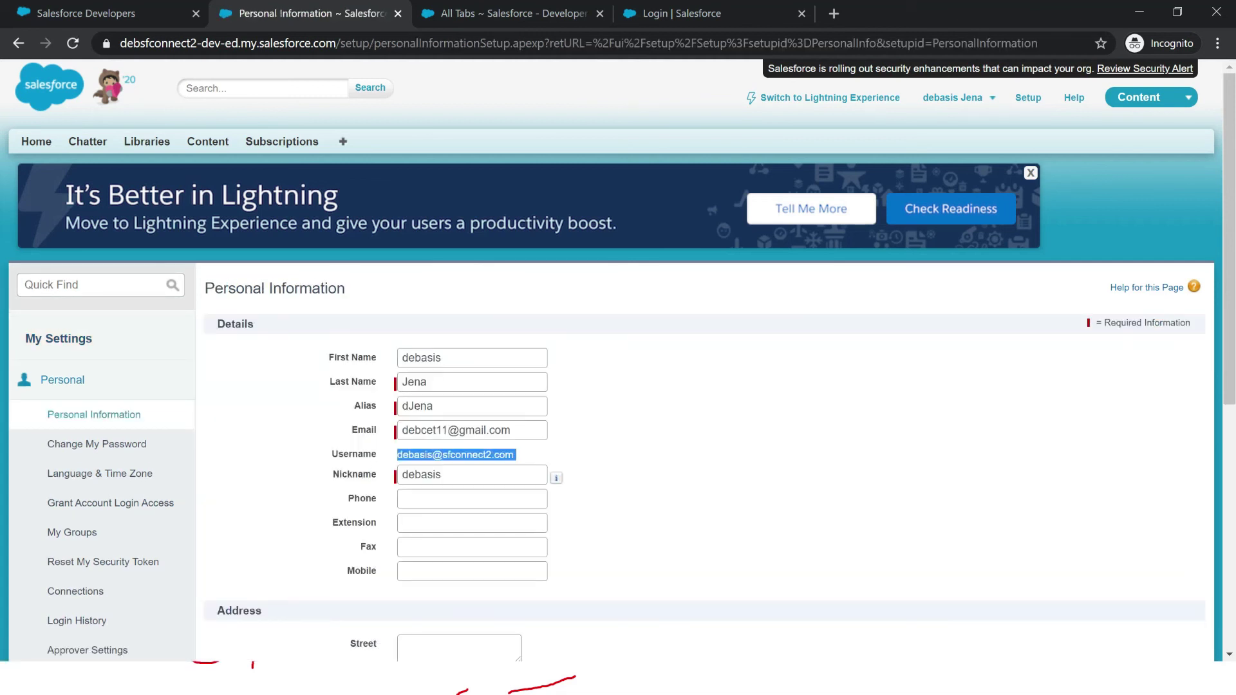
Step: On the response-link login page, paste the copied username, enter the password and log in
key(ctrl+4)
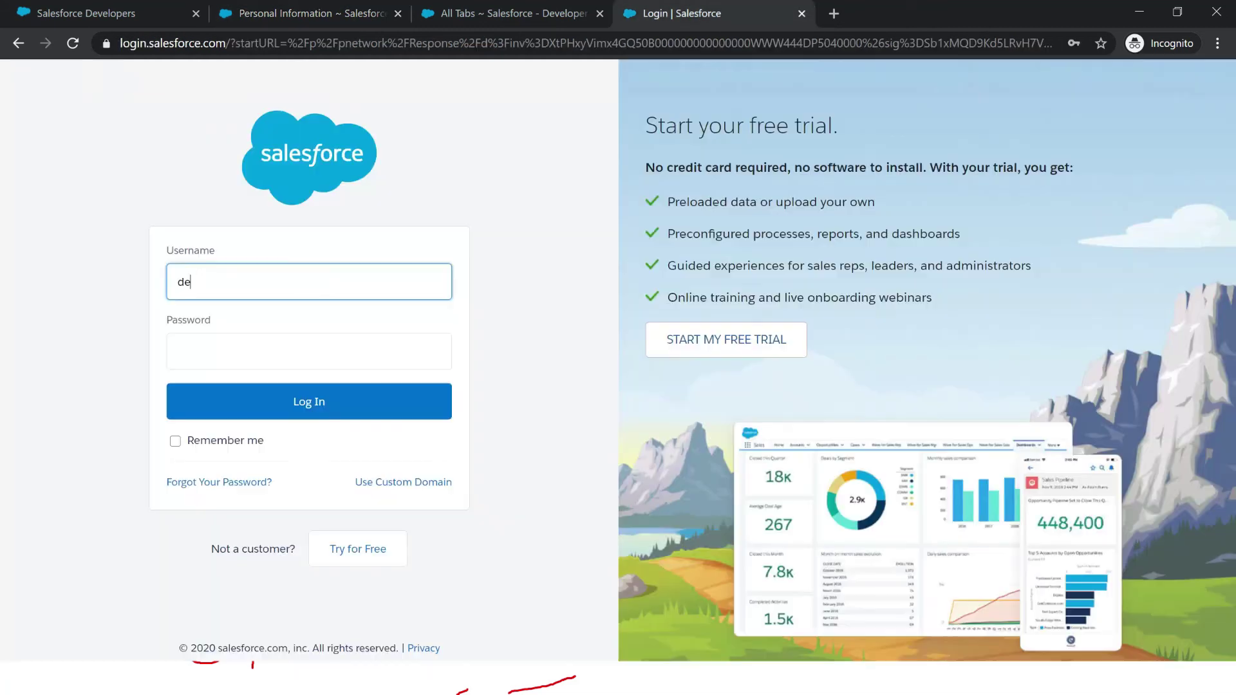
double_click(184, 282)
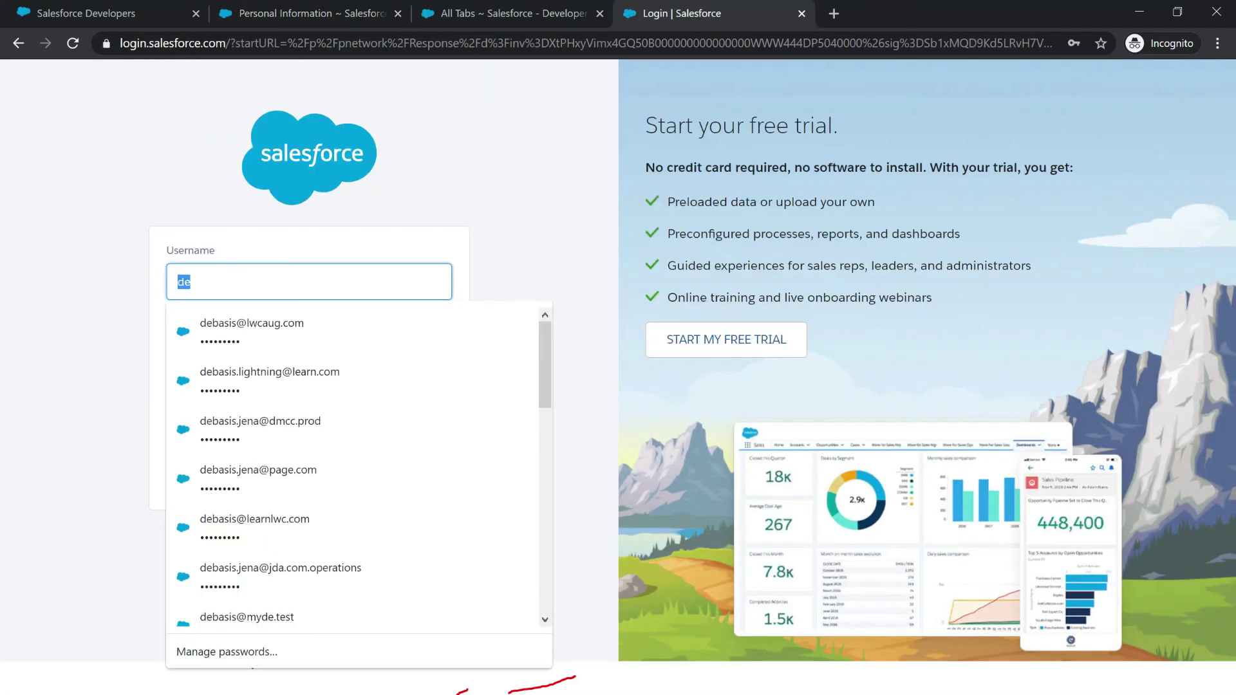
key(ctrl+v)
click(309, 351)
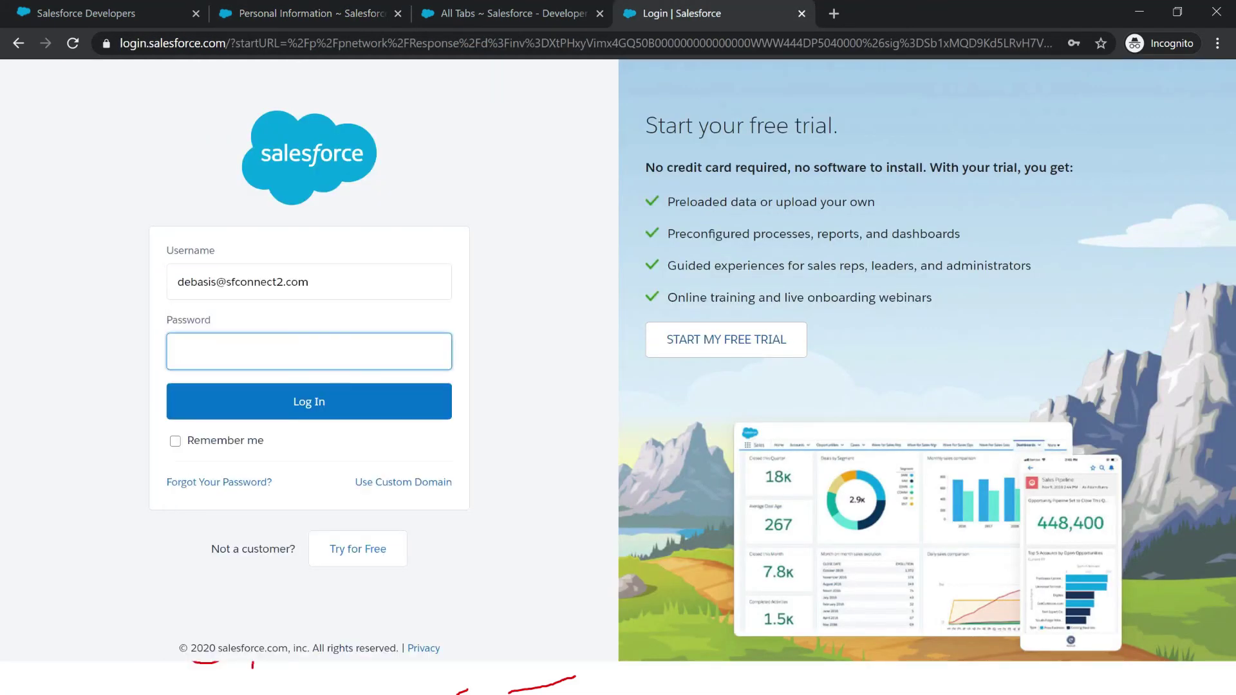
text(*********)
key(Return)
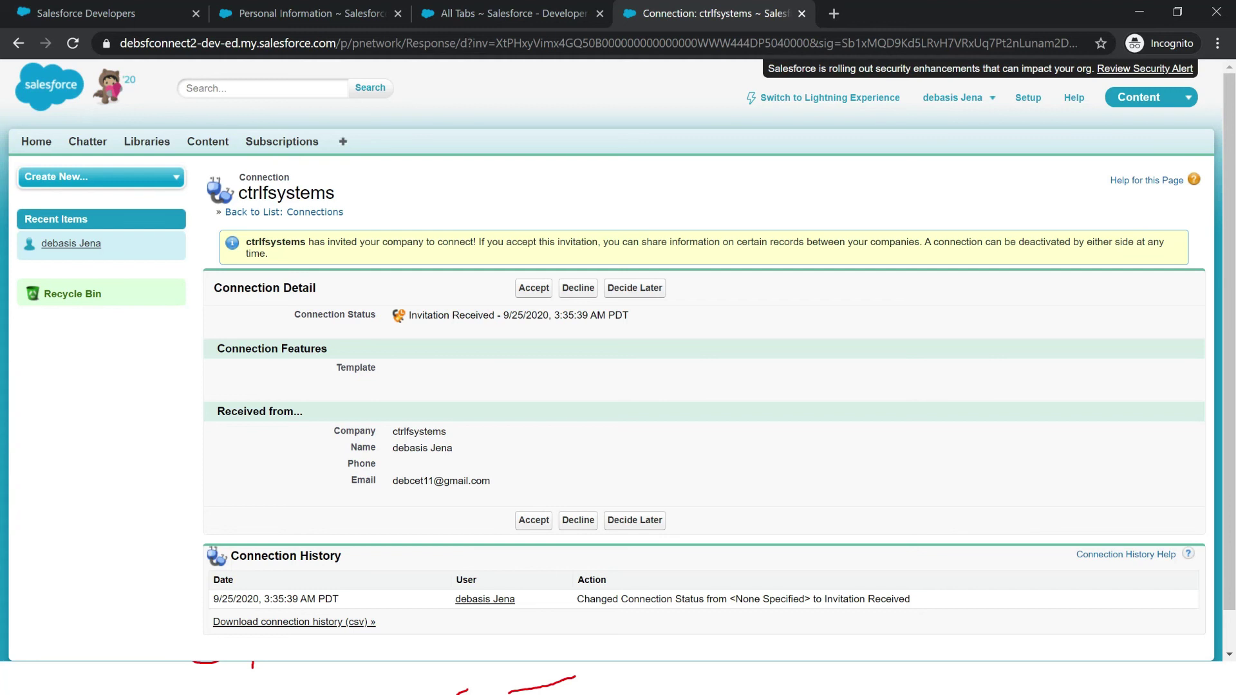
Step: Review the ctrlfsystems invitation message and deactivation note, then accept the connection
drag(251, 242, 276, 242)
drag(387, 242, 459, 242)
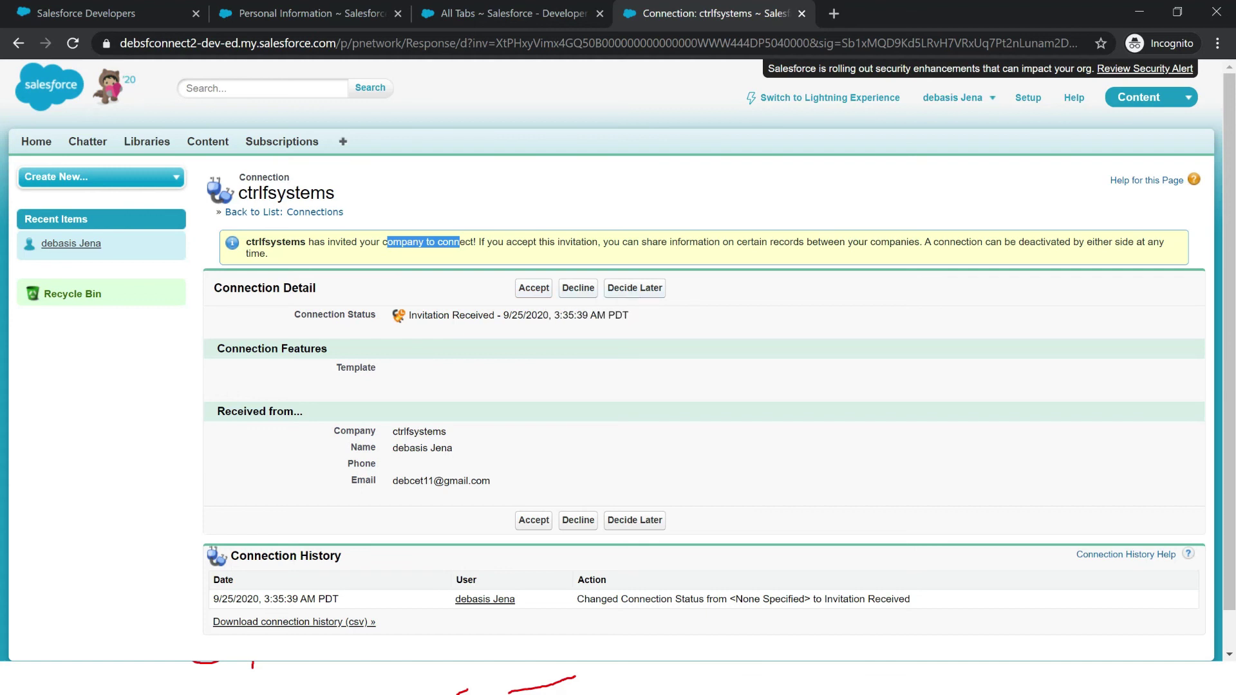
scroll(617, 360, down, 1)
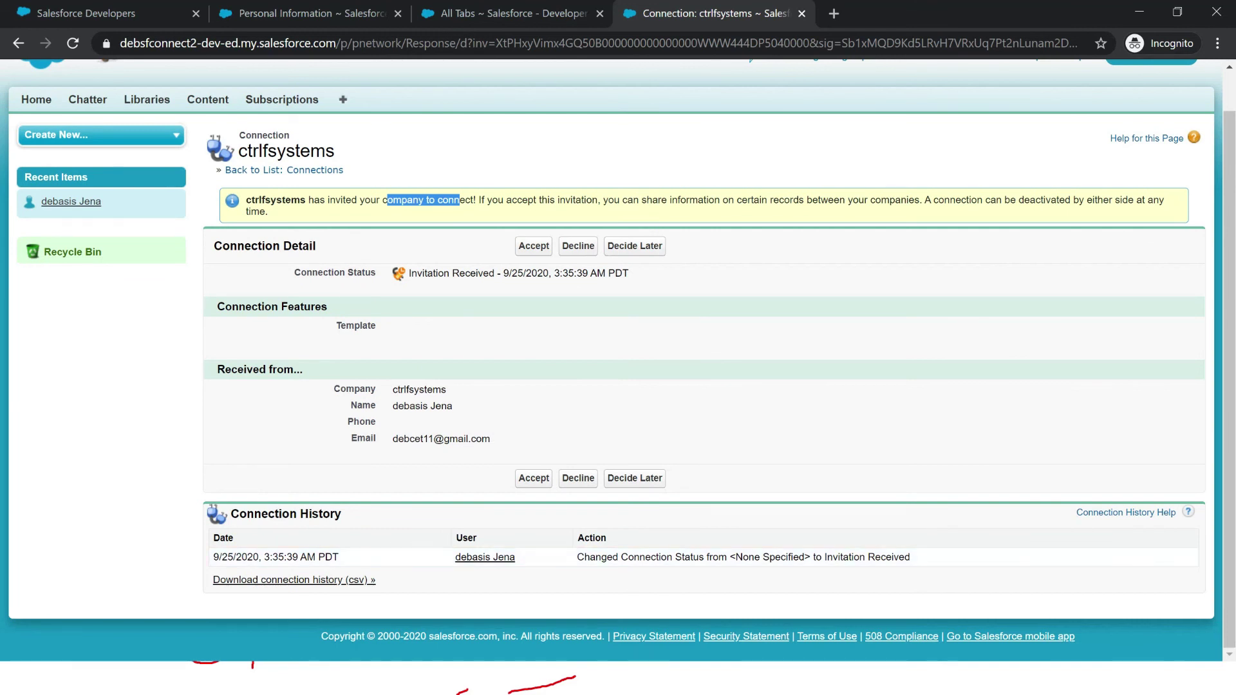
drag(931, 200, 1165, 201)
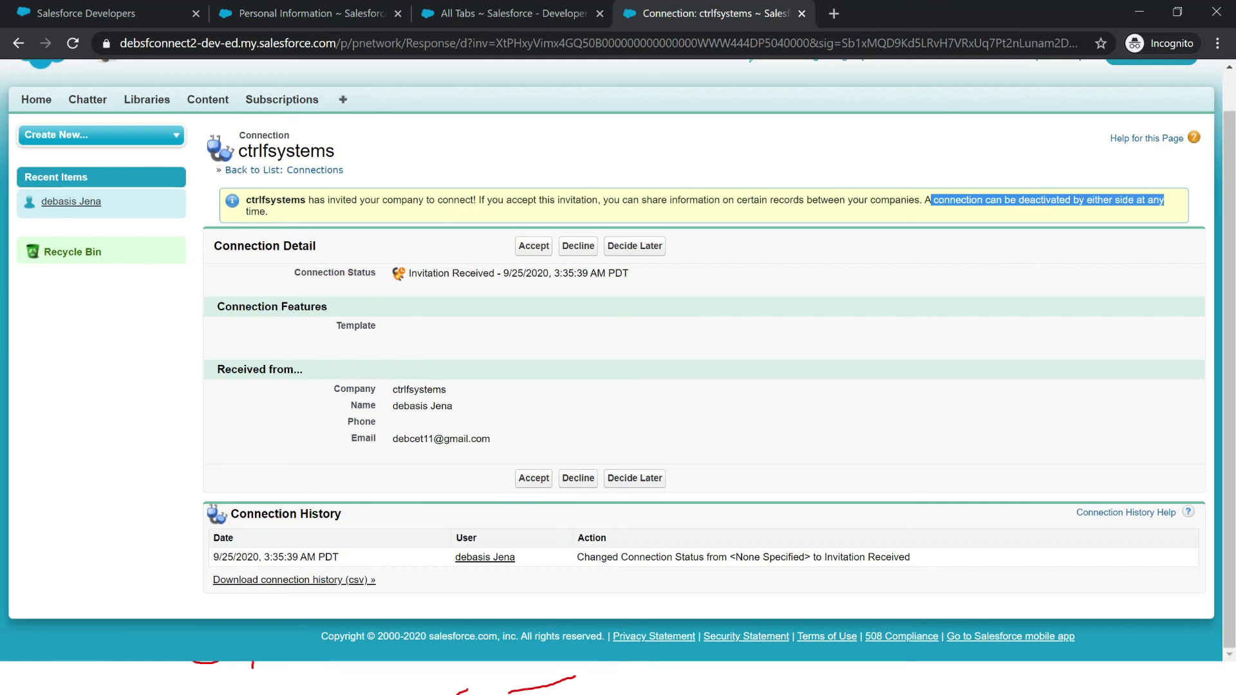
click(533, 246)
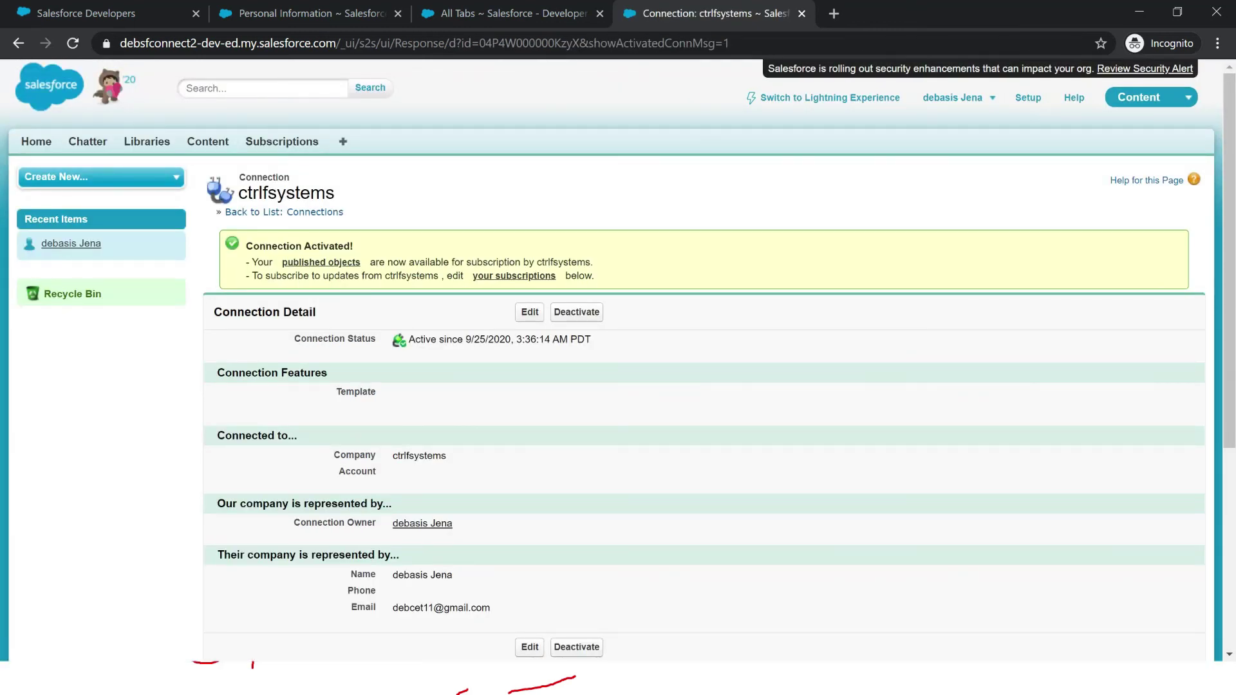
Step: Confirm the Published Objects and Subscribed Objects sections are empty, then switch to the first org's window
scroll(618, 361, down, 5)
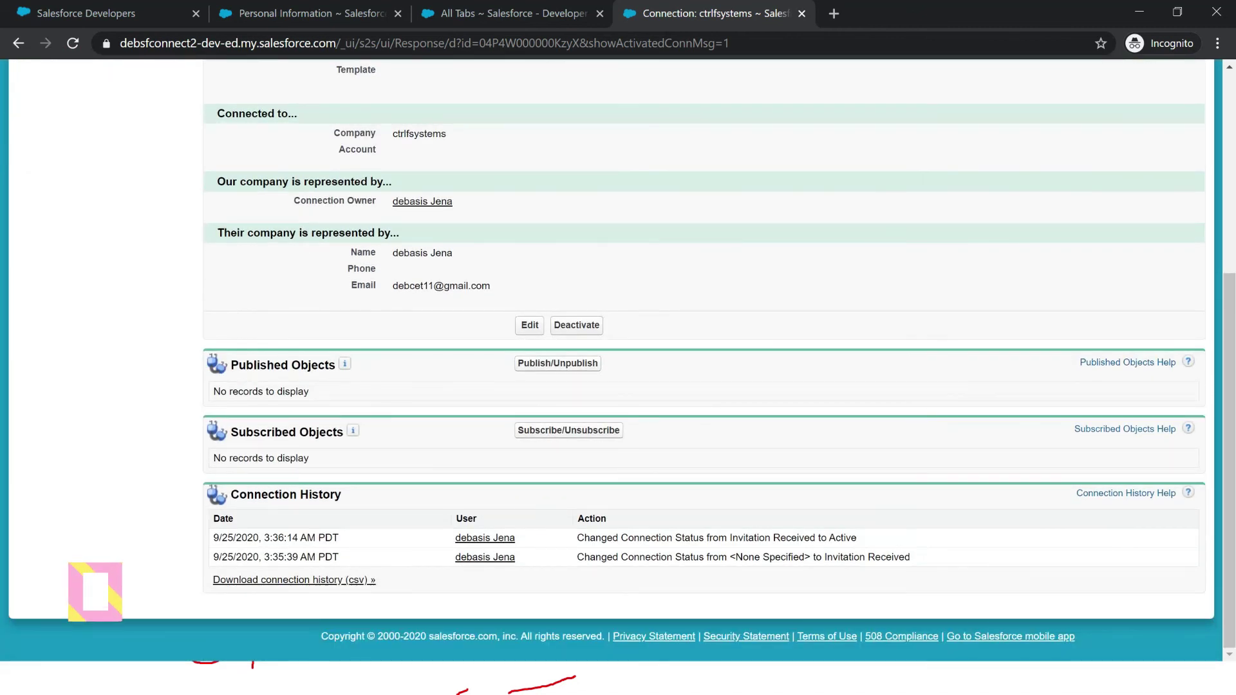
drag(232, 365, 325, 365)
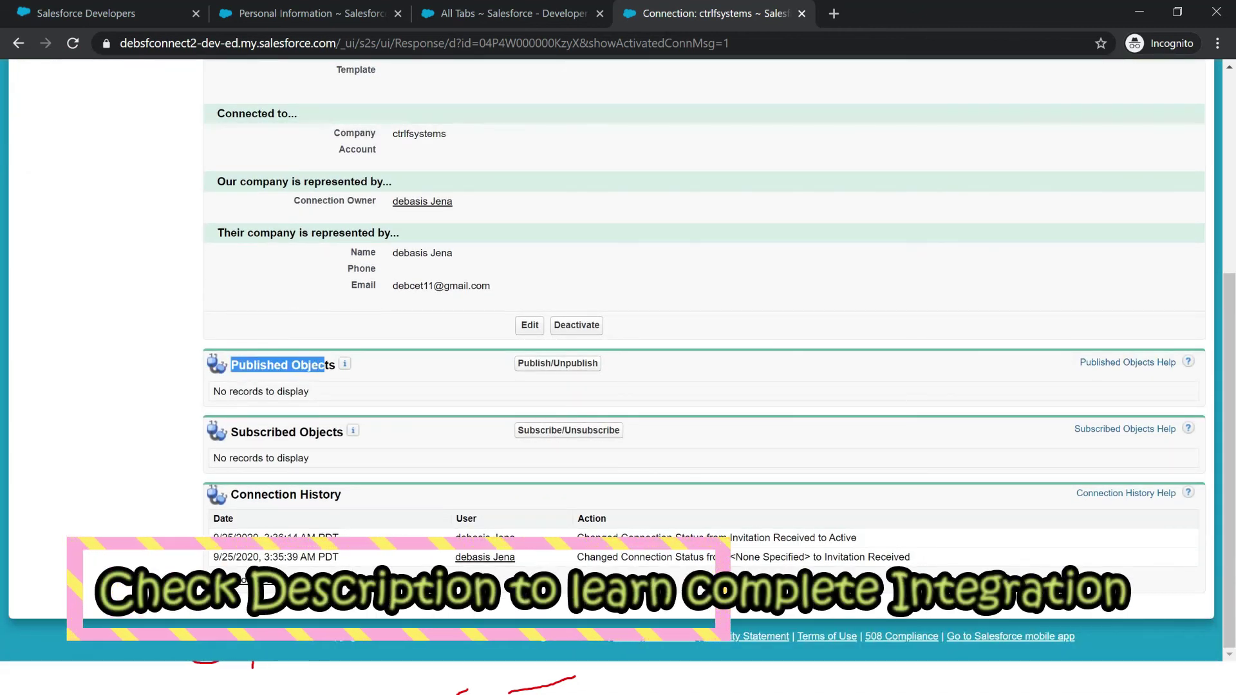
drag(231, 432, 336, 432)
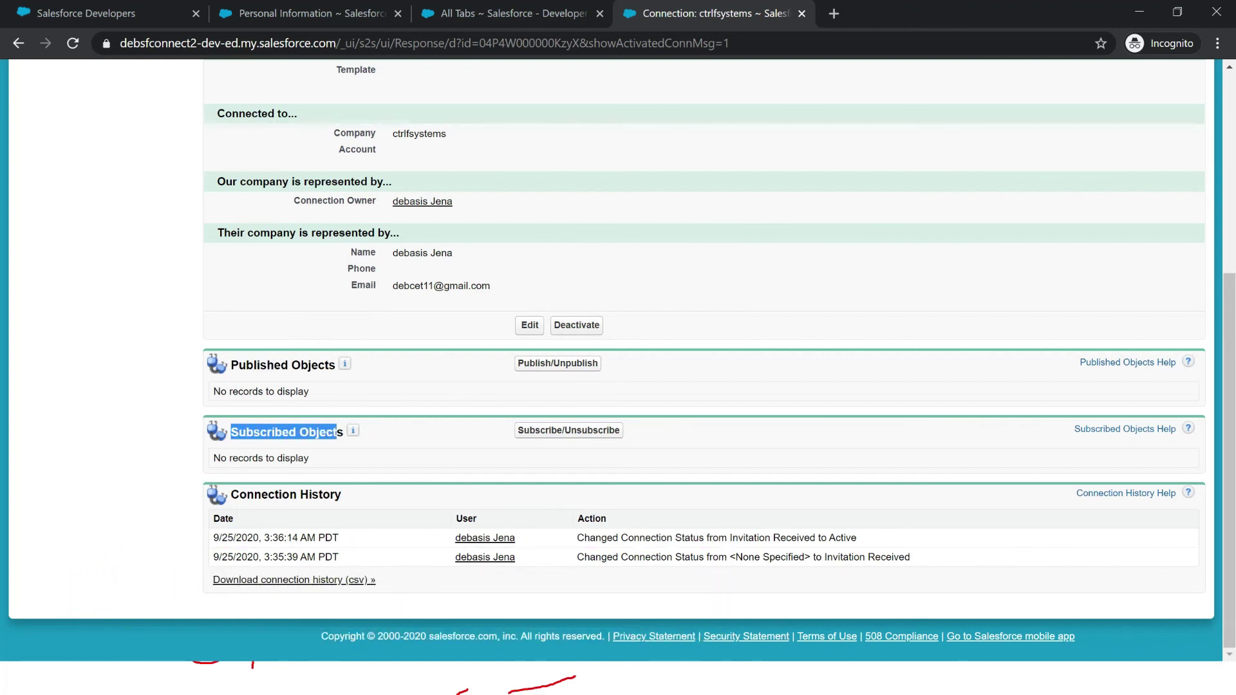
key(alt+Tab)
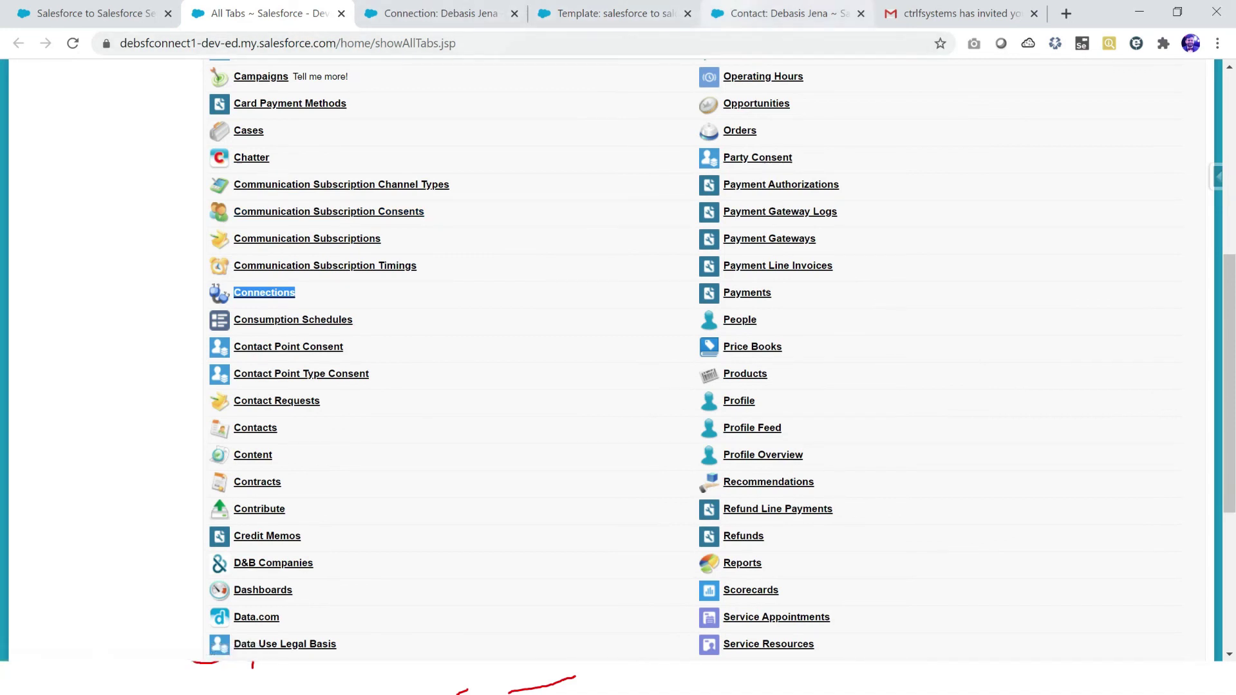
Step: Check the template publishes Account, Case, Lead, Opportunity and Product, then return to the second org
click(606, 13)
drag(296, 467, 332, 544)
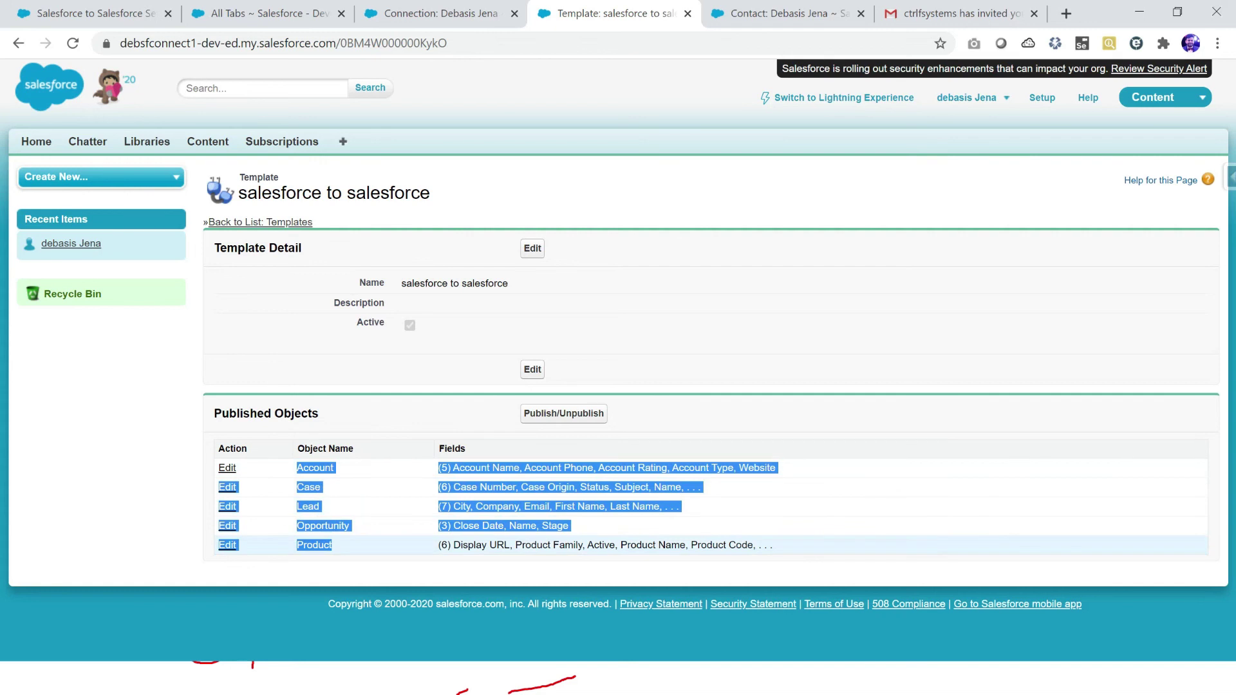
key(alt+Tab)
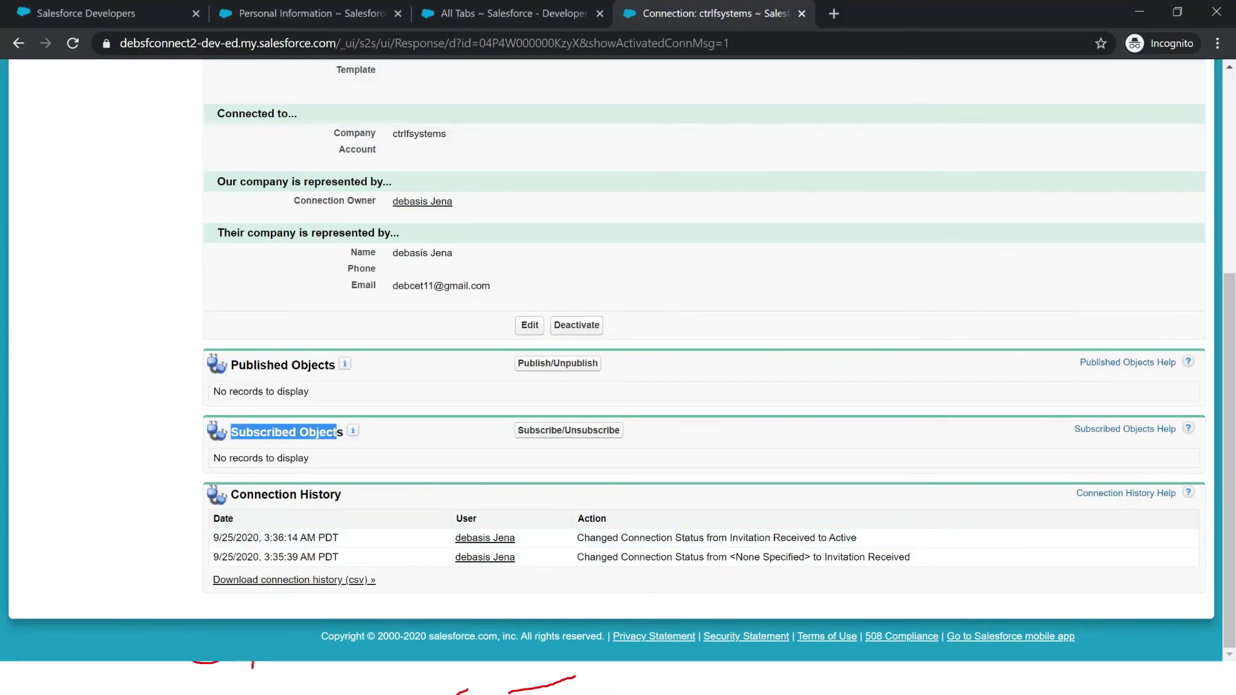